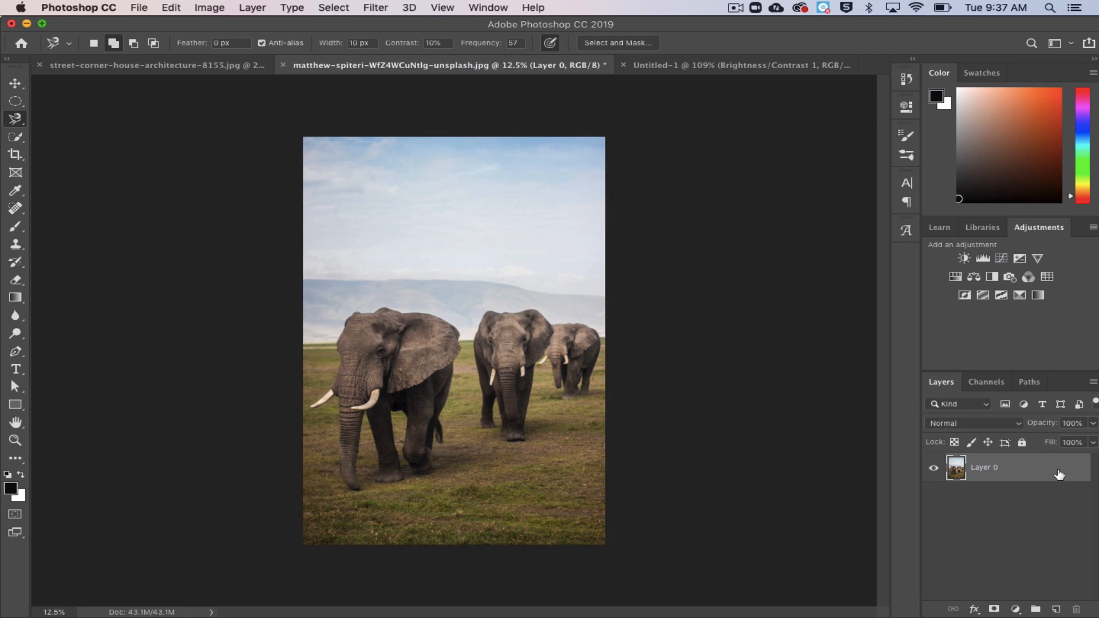
# Move the elephant photo into the street-corner-house-architecture-8155.jpg document as a new layer above the street photo.
pyautogui.press('v')
pyautogui.moveTo(338, 233); pyautogui.dragTo(261, 217)
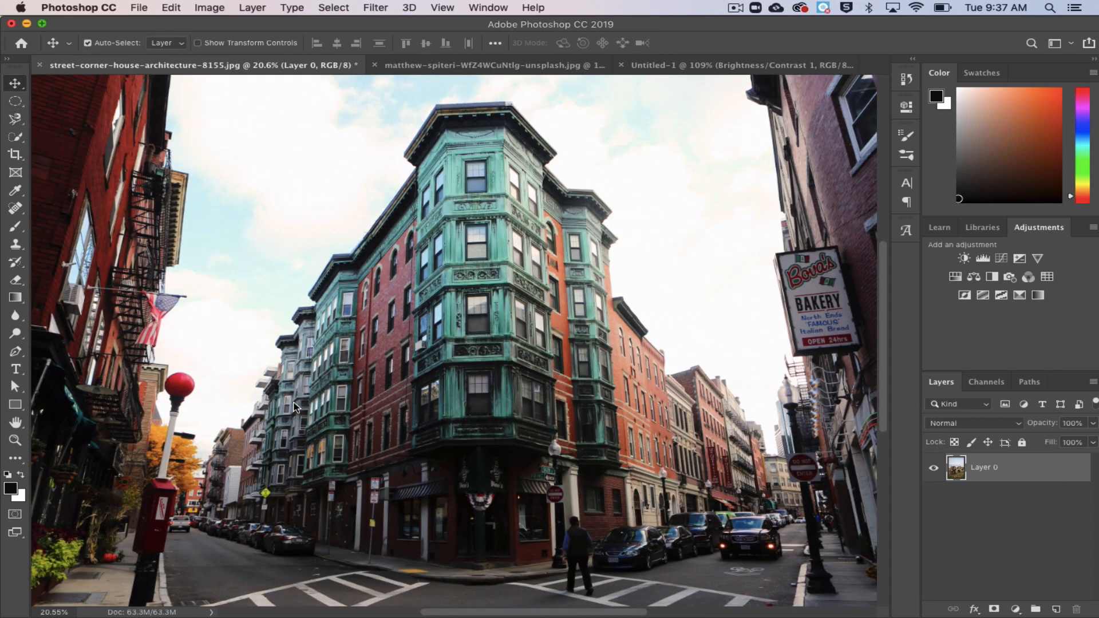
pyautogui.moveTo(294, 402); pyautogui.dragTo(294, 403)
pyautogui.hscroll(-5, 294, 404)
pyautogui.scroll(-4, 294, 403)
pyautogui.moveTo(356, 357); pyautogui.dragTo(458, 260)
pyautogui.scroll(3, 469, 275)
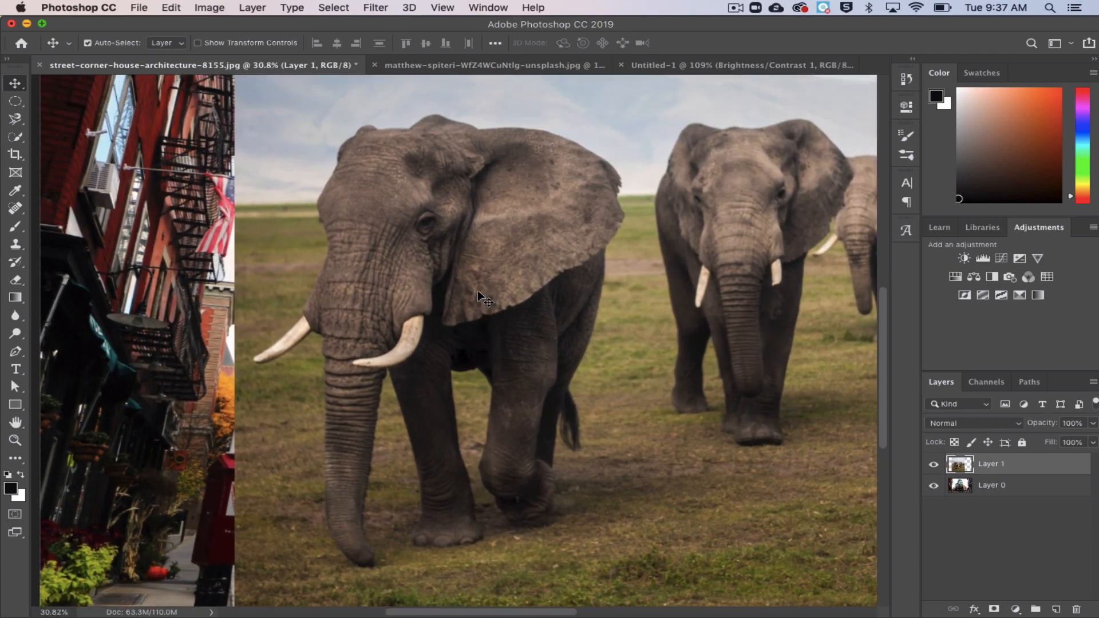
pyautogui.hscroll(1, 478, 290)
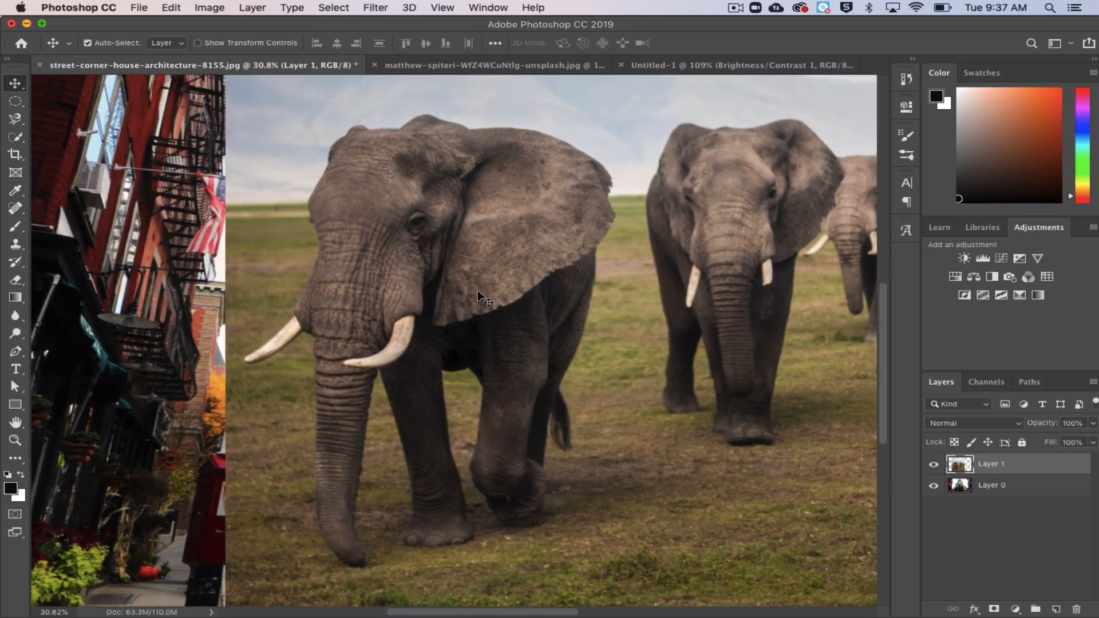
# Trace the foremost elephant with the Magnetic Lasso, starting and closing the selection at the trunk tip.
pyautogui.click(15, 119)
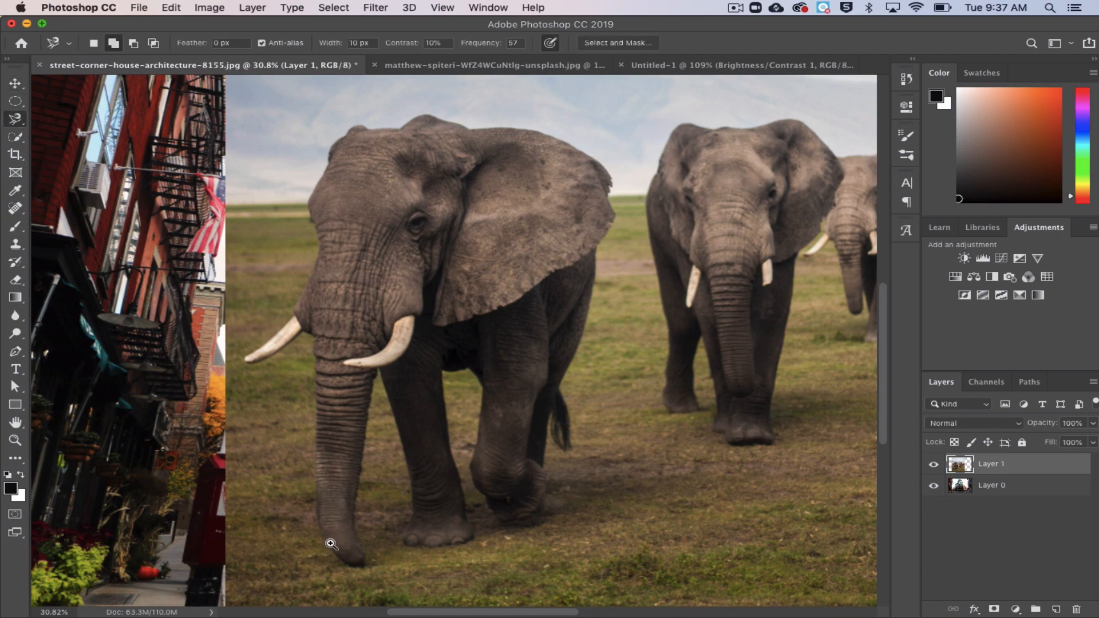
pyautogui.scroll(3, 331, 543)
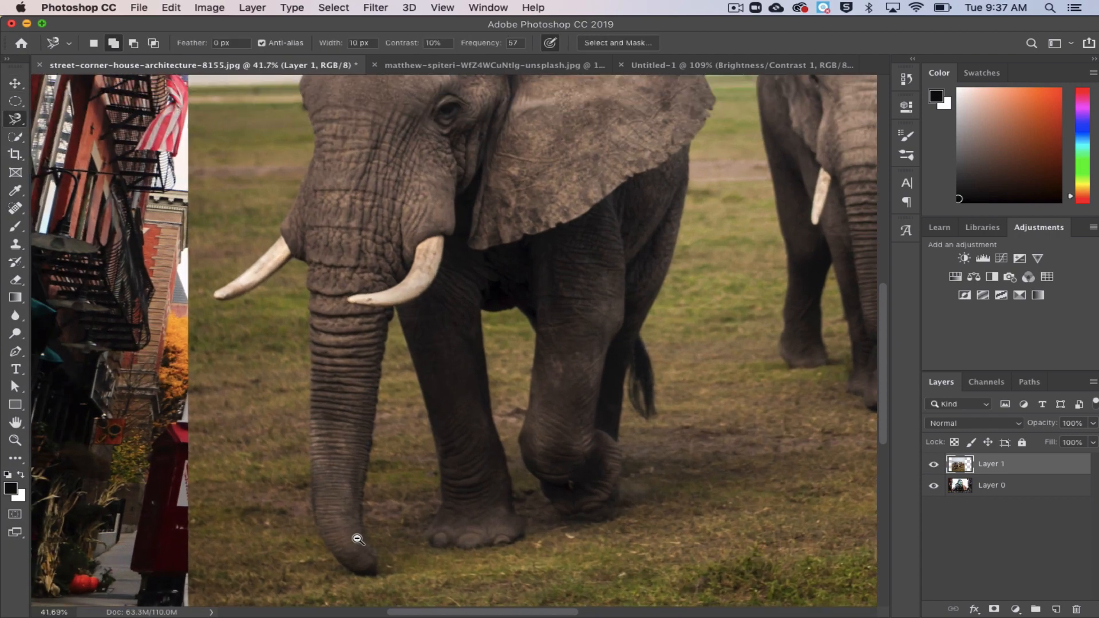
pyautogui.click(15, 121)
pyautogui.click(70, 143)
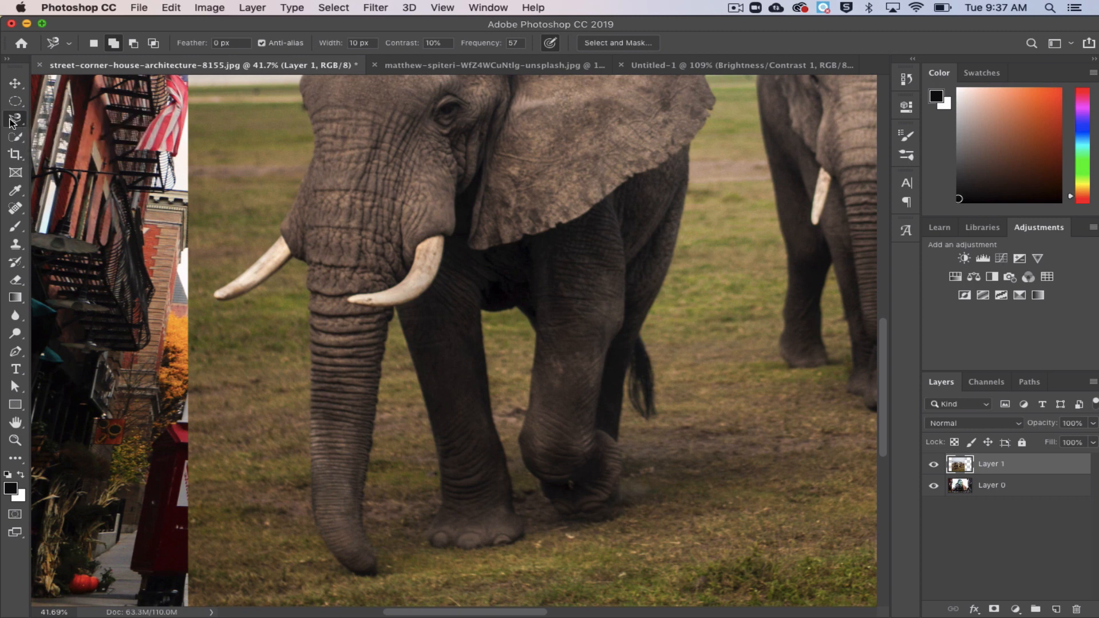
pyautogui.click(366, 575)
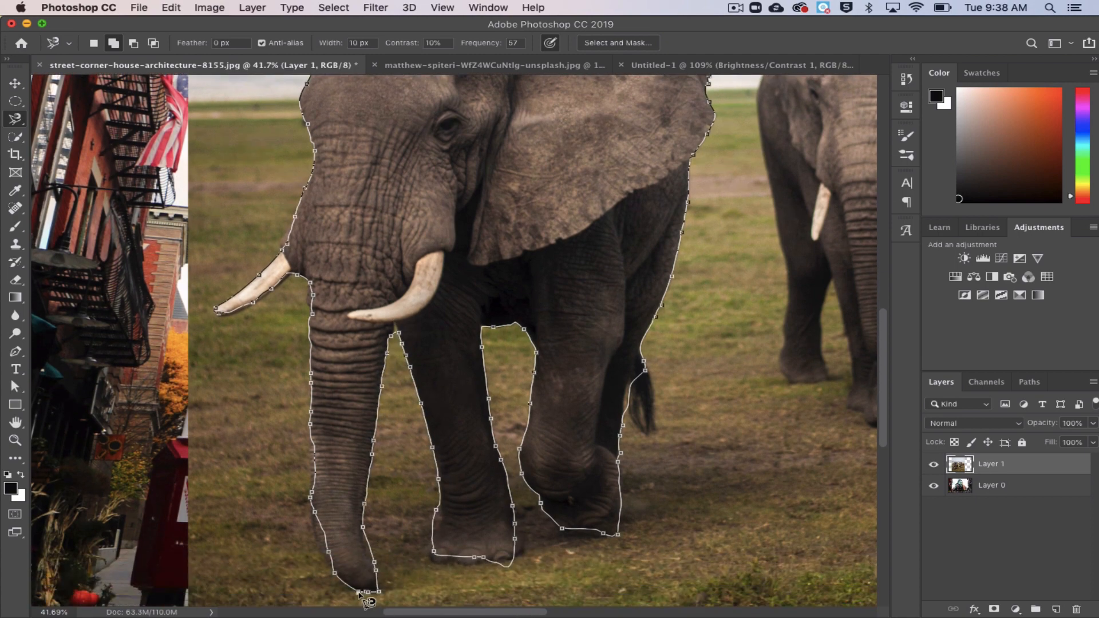
pyautogui.click(358, 593)
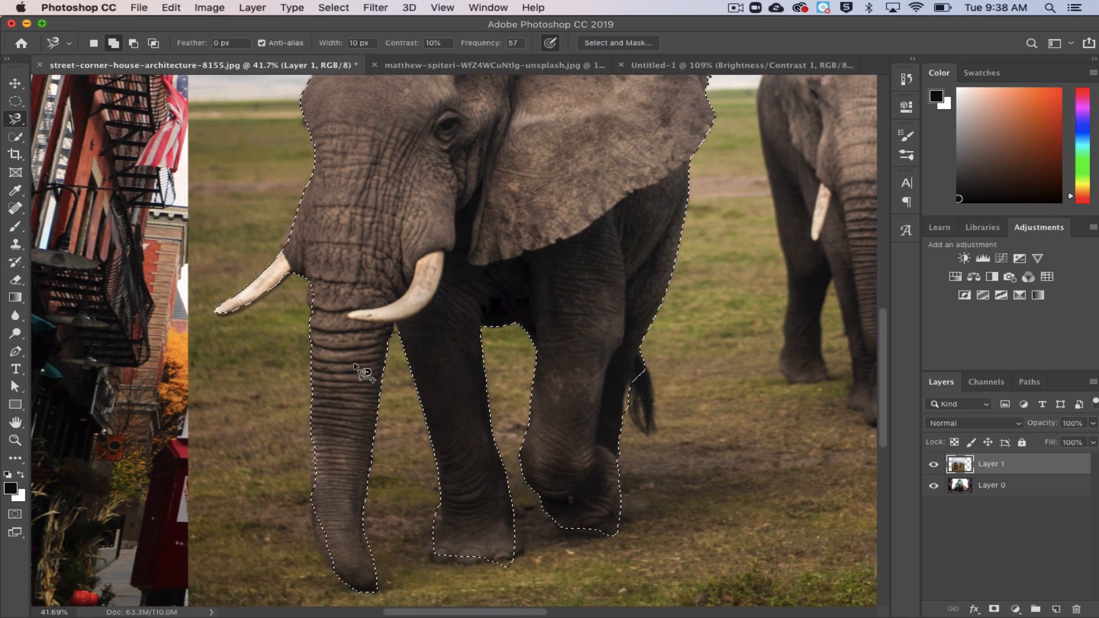
# Copy the selected elephant to a new layer and hide Layer 1 and Layer 0 to check the cutout's edges.
pyautogui.scroll(2, 353, 399)
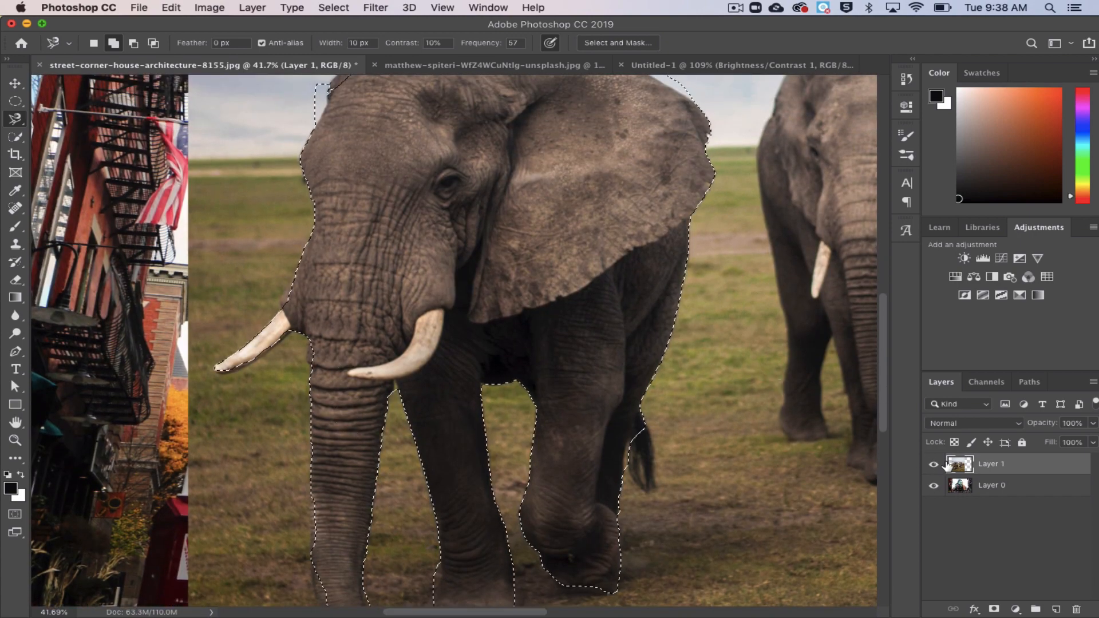
pyautogui.press('super+j')
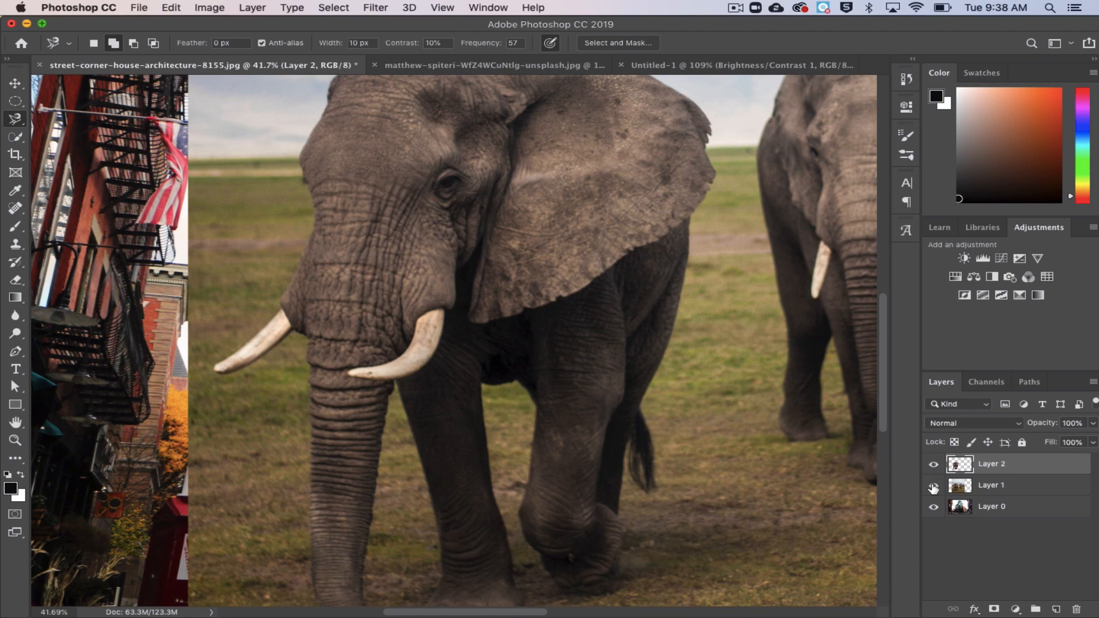
pyautogui.click(933, 486)
pyautogui.click(934, 508)
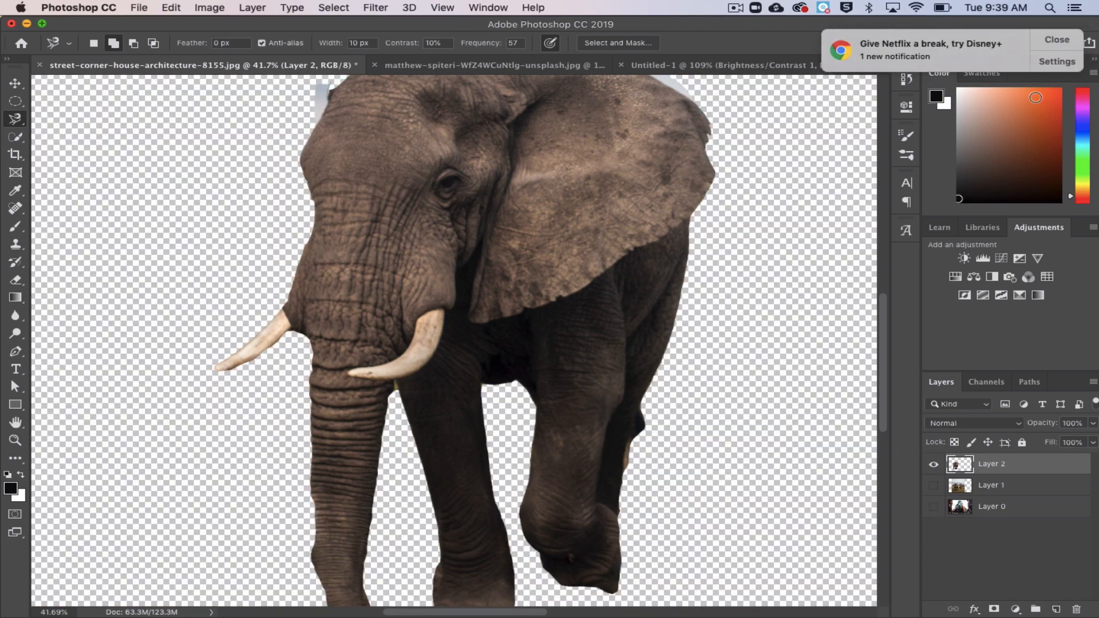
pyautogui.scroll(5, 399, 269)
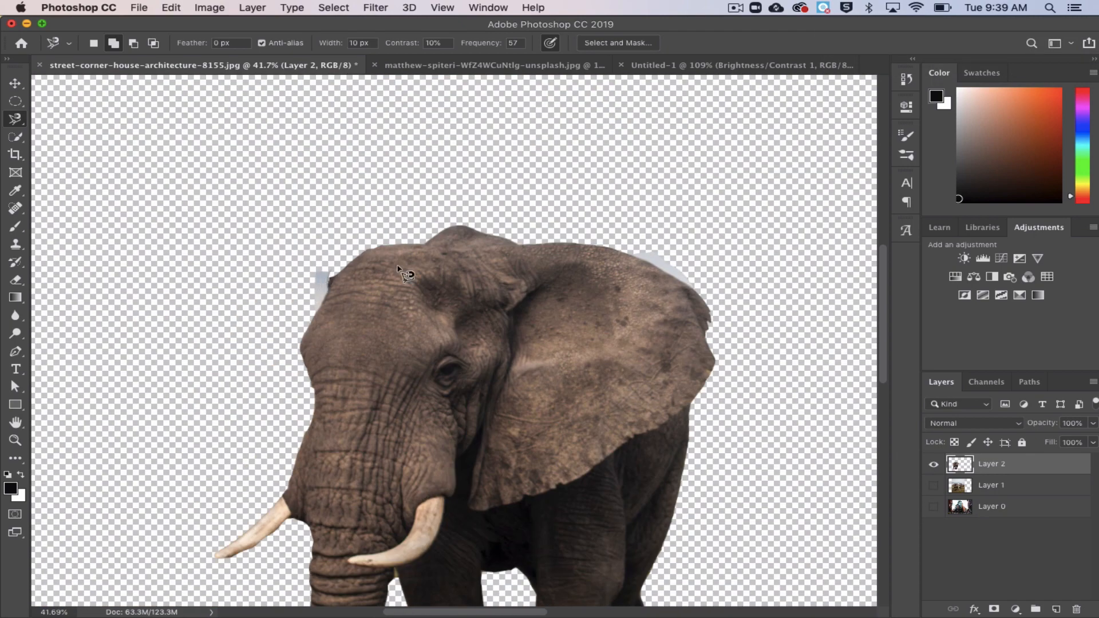
pyautogui.scroll(-3, 531, 263)
pyautogui.scroll(-6, 569, 397)
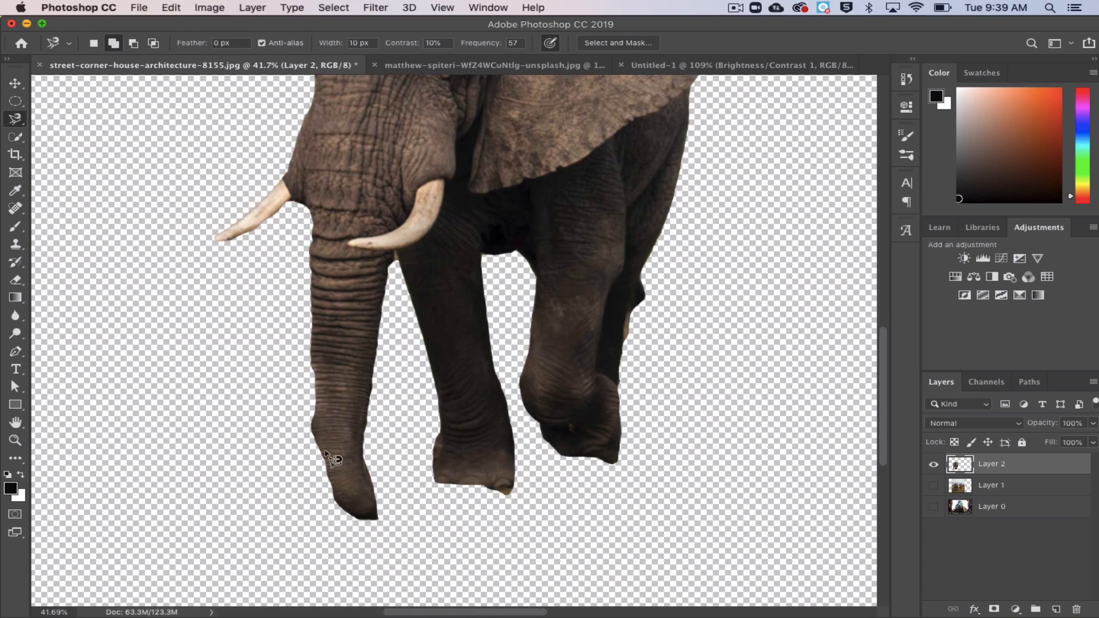
# Show Layer 0 and Layer 1 again and undo the layer copy to return to the elephant selection.
pyautogui.click(933, 506)
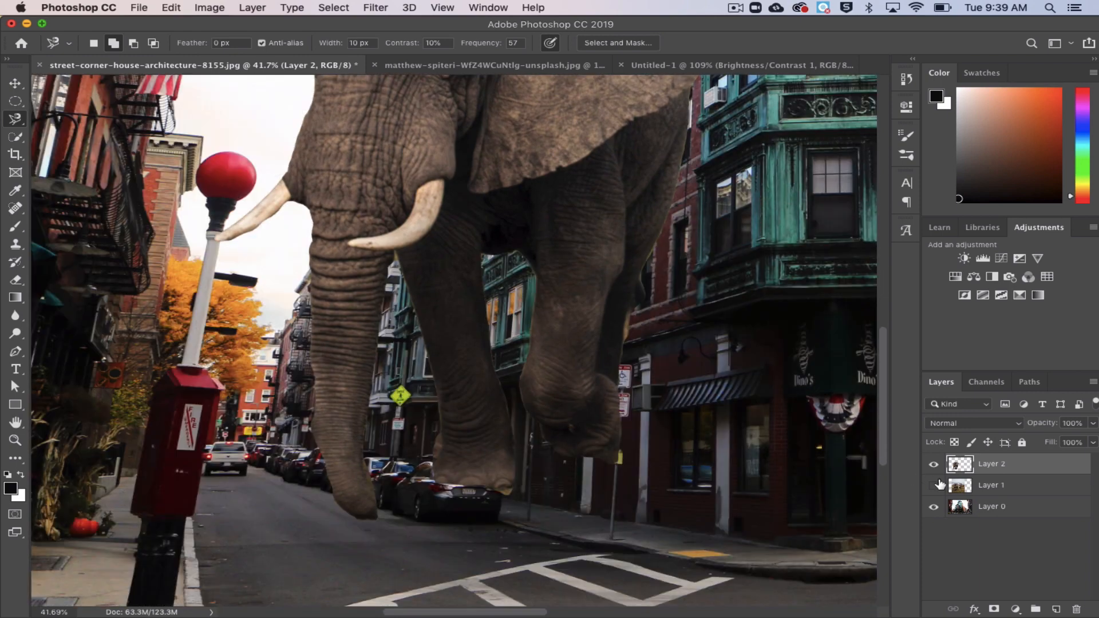
pyautogui.click(935, 485)
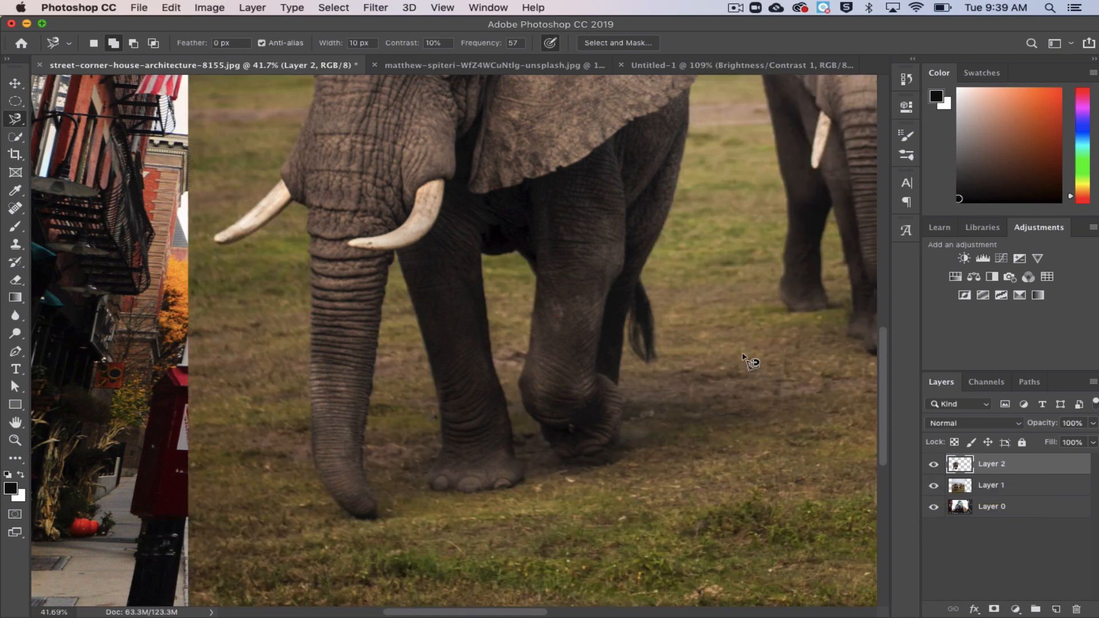
pyautogui.press('super+z')
pyautogui.scroll(3, 394, 256)
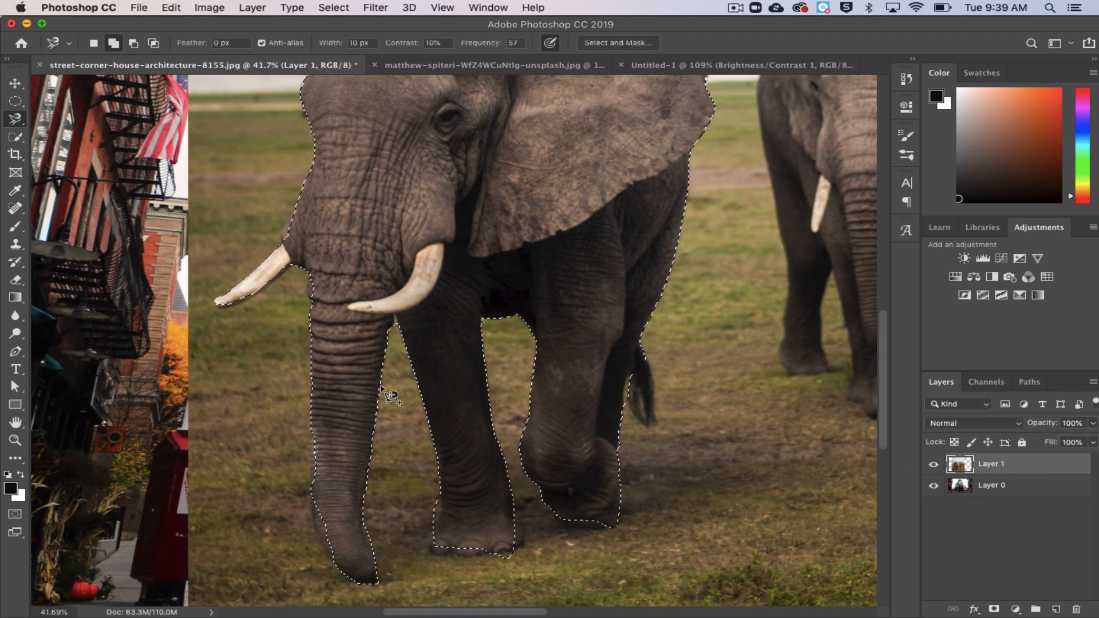
# With the Polygonal Lasso, subtract the sky patch beside the elephant's forehead from the selection and add the missed far ear.
pyautogui.scroll(7, 392, 395)
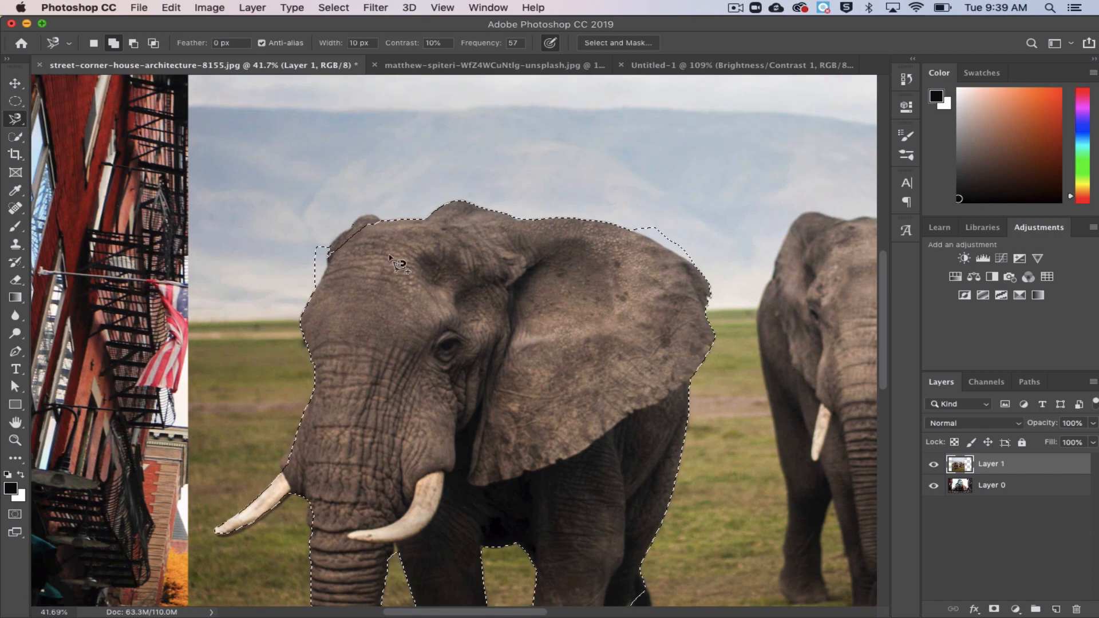
pyautogui.moveTo(350, 246); pyautogui.dragTo(411, 243)
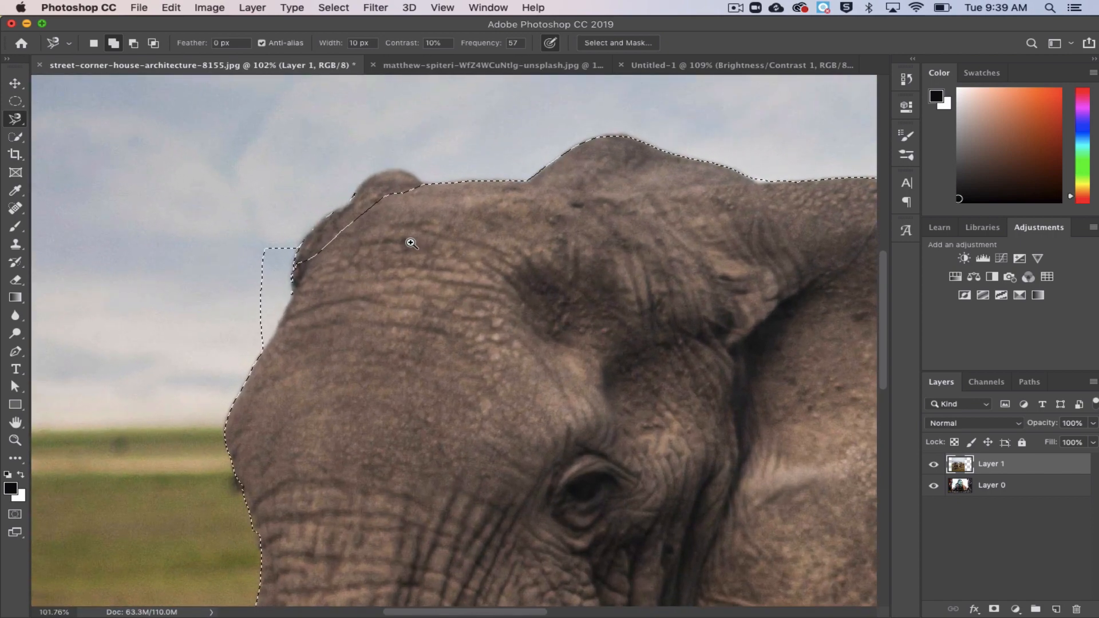
pyautogui.click(15, 120)
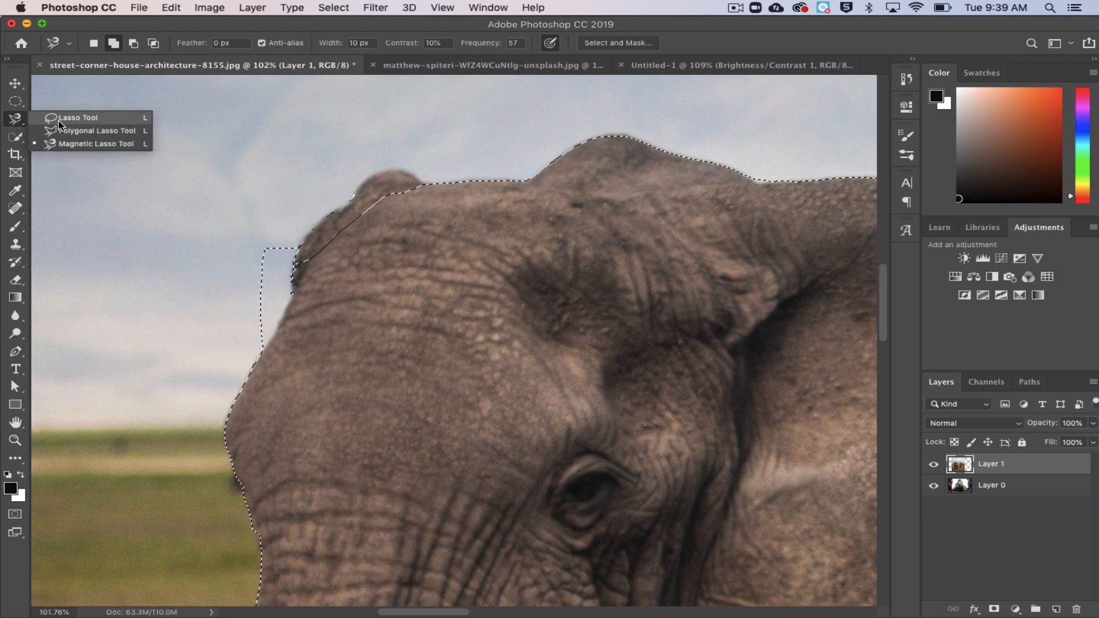
pyautogui.click(68, 131)
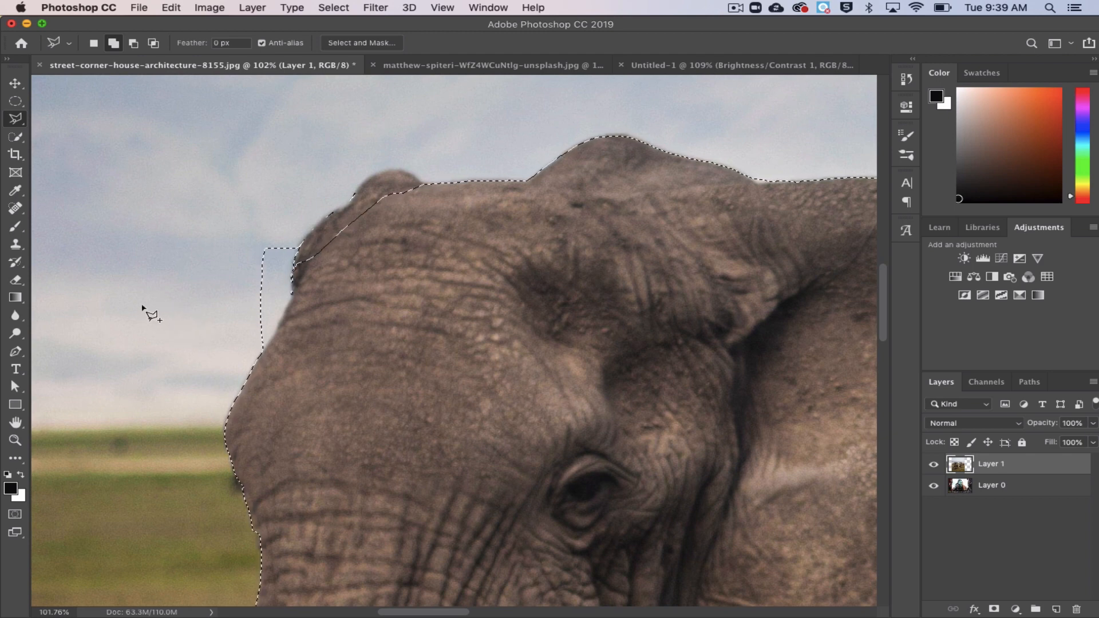
pyautogui.press('alt')
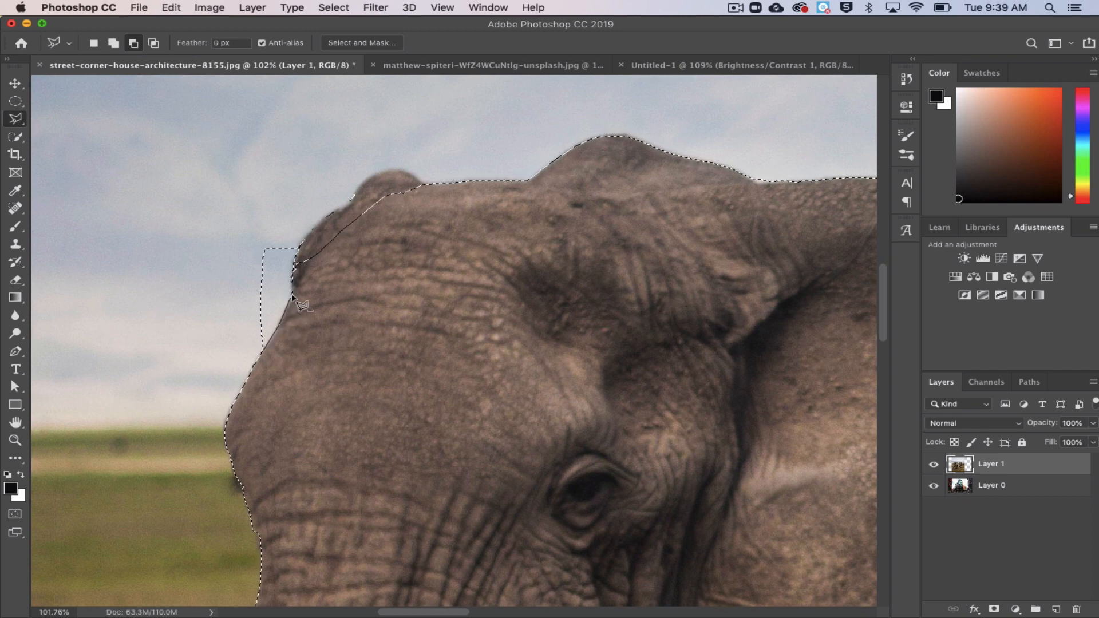
pyautogui.click(300, 245)
pyautogui.click(155, 208)
pyautogui.click(147, 346)
pyautogui.doubleClick(211, 362)
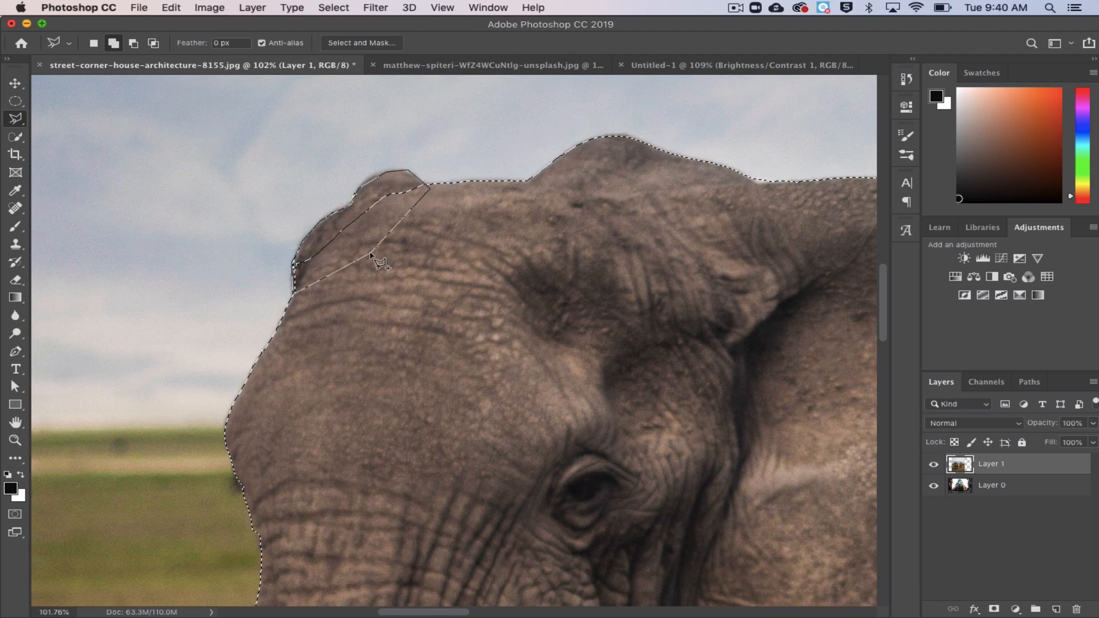
# Subtract the strip of sky above the elephant's large ear from the selection with the Quick Selection tool.
pyautogui.click(15, 137)
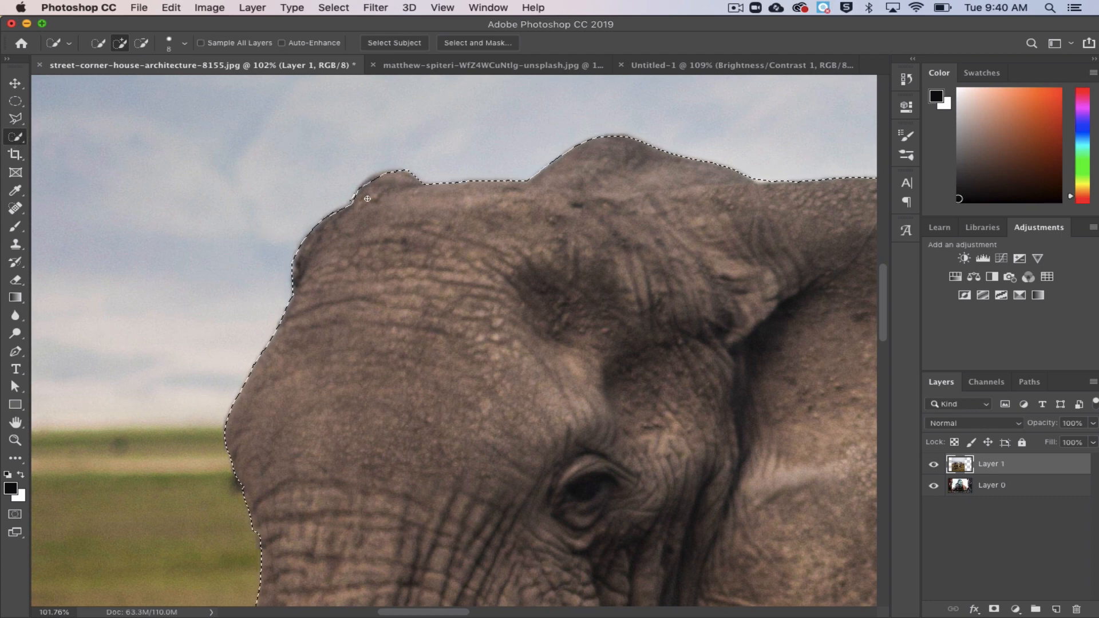
pyautogui.click(17, 143)
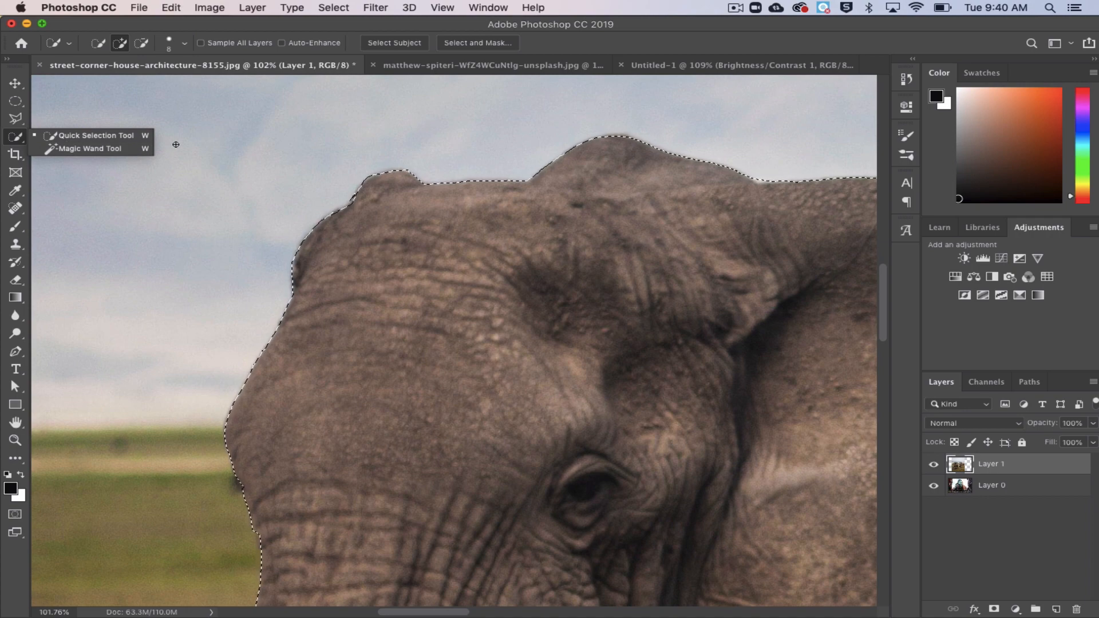
pyautogui.click(434, 169)
pyautogui.hscroll(6, 434, 168)
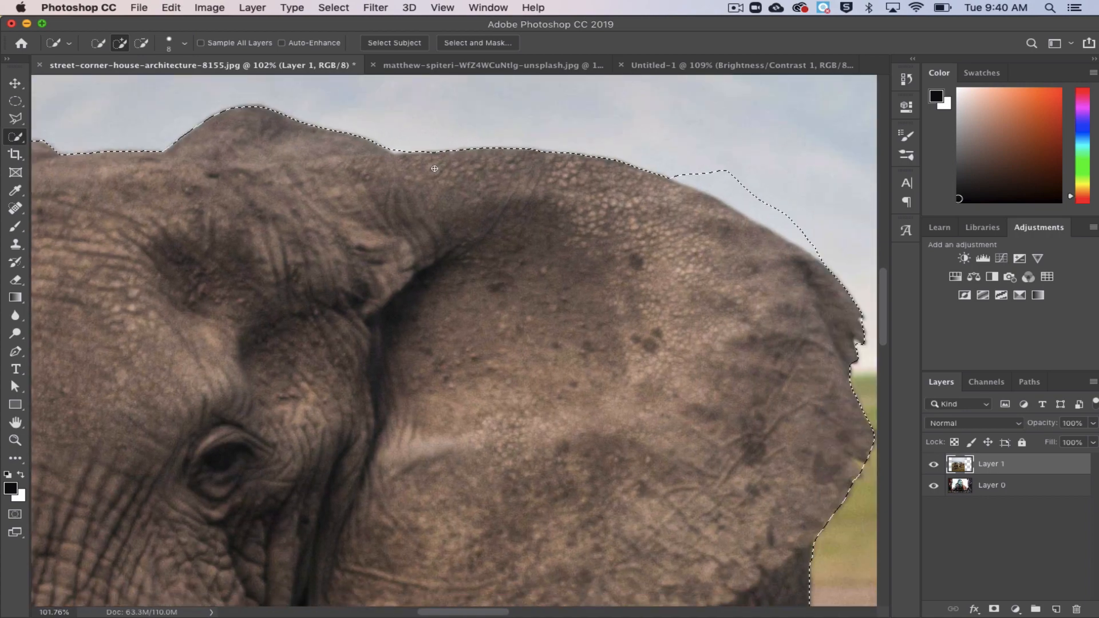
pyautogui.hscroll(5, 434, 169)
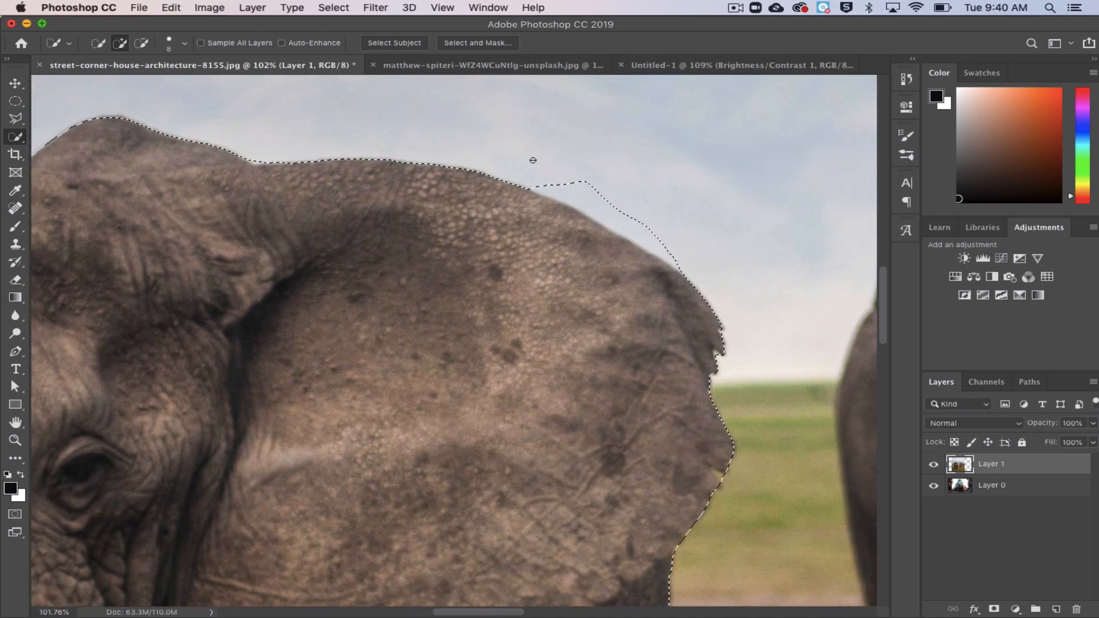
pyautogui.moveTo(544, 182)
pyautogui.mouseDown()
pyautogui.moveTo(581, 191)
pyautogui.moveTo(648, 238)
pyautogui.moveTo(552, 187)
pyautogui.mouseUp()
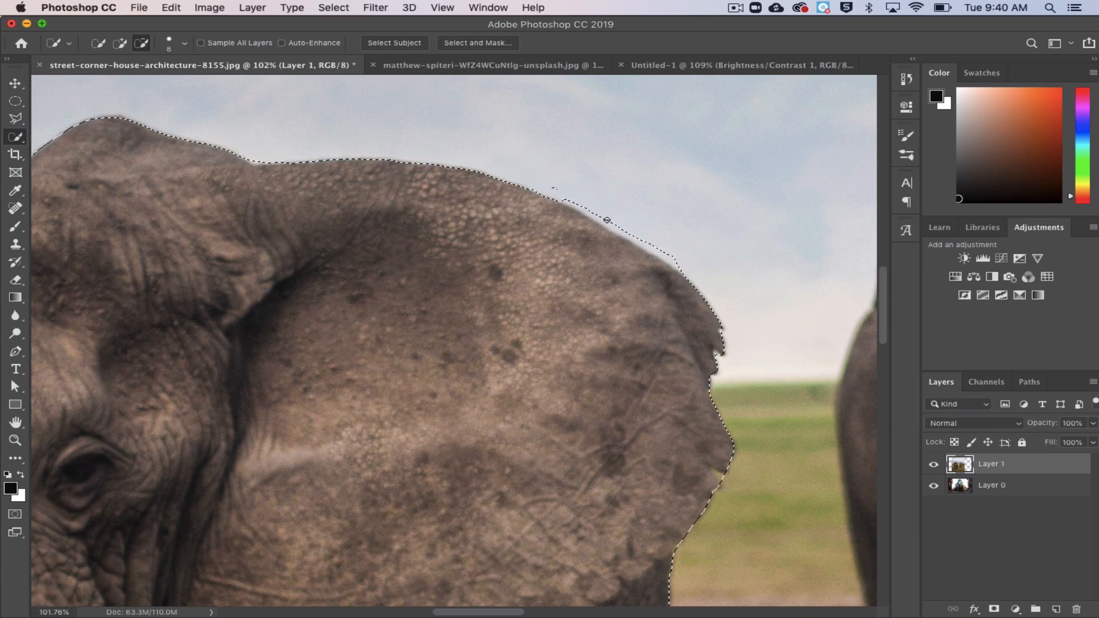
pyautogui.moveTo(607, 220)
pyautogui.mouseDown()
pyautogui.moveTo(678, 263)
pyautogui.moveTo(597, 216)
pyautogui.mouseUp()
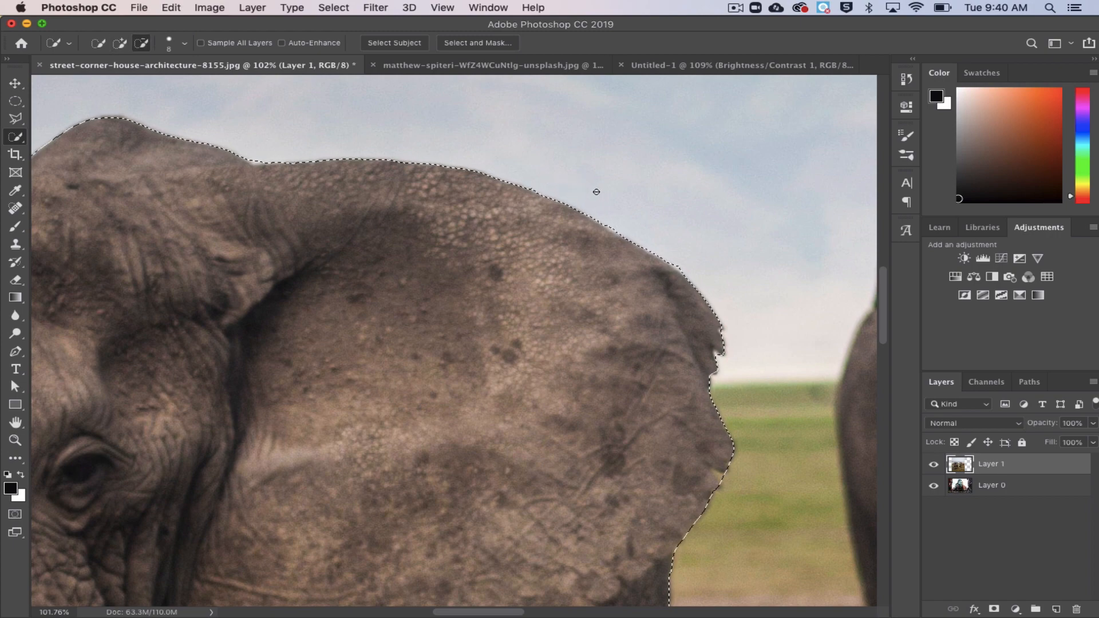
# Trim the background from the selection in the notches along the large ear's ragged outer edge.
pyautogui.scroll(-3, 595, 191)
pyautogui.scroll(-3, 596, 192)
pyautogui.press('alt')
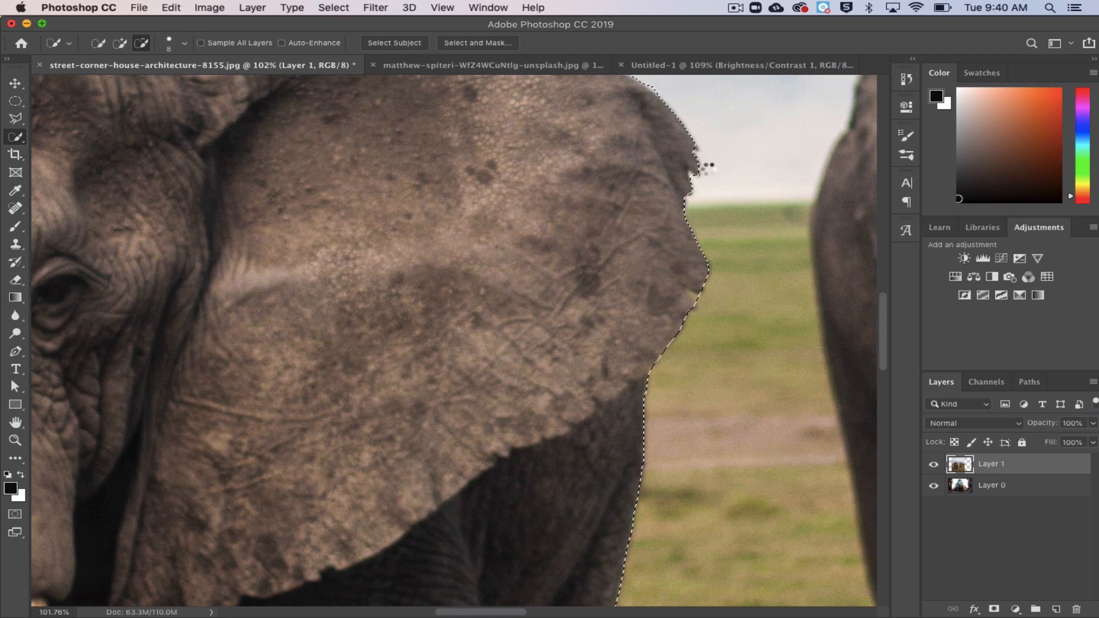
pyautogui.scroll(-2, 717, 261)
pyautogui.keyDown('alt'); pyautogui.click(699, 240); pyautogui.keyUp('alt')
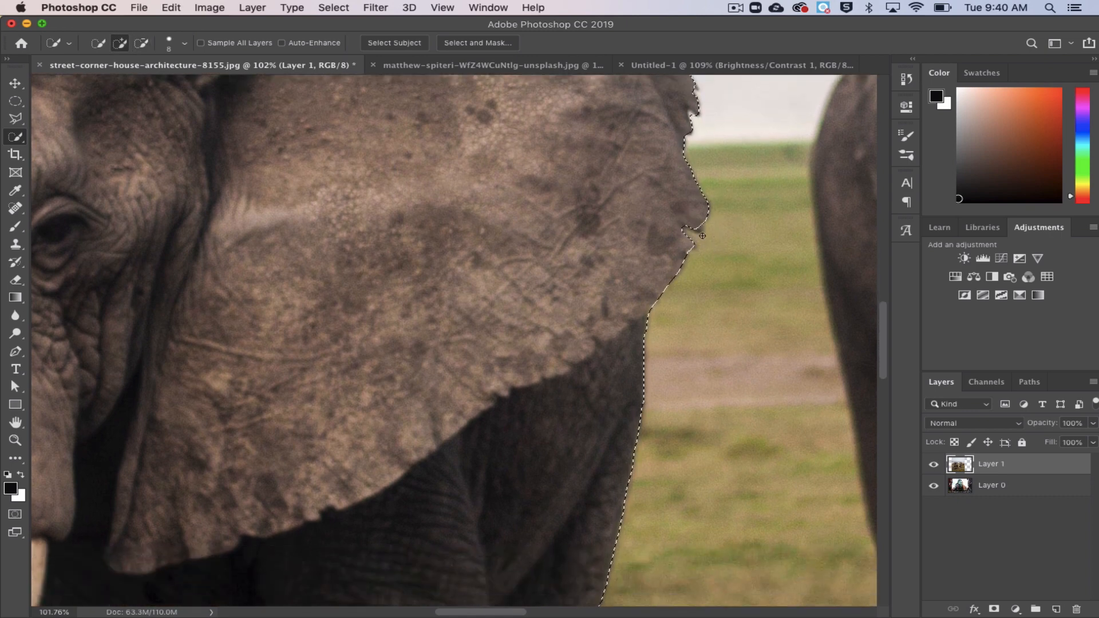
# Subtract the grass between the elephant's hind leg and tail from the selection.
pyautogui.scroll(-4, 685, 332)
pyautogui.scroll(-6, 684, 332)
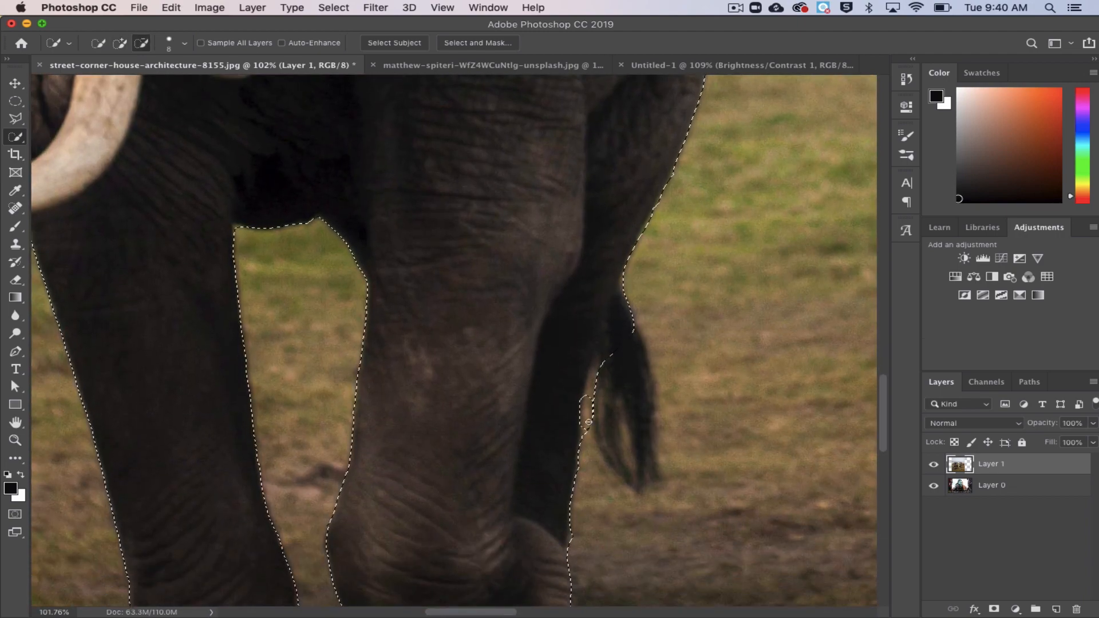
pyautogui.moveTo(589, 404)
pyautogui.mouseDown()
pyautogui.moveTo(607, 353)
pyautogui.moveTo(594, 361)
pyautogui.mouseUp()
pyautogui.click(590, 373)
pyautogui.keyDown('alt'); pyautogui.click(598, 351); pyautogui.keyUp('alt')
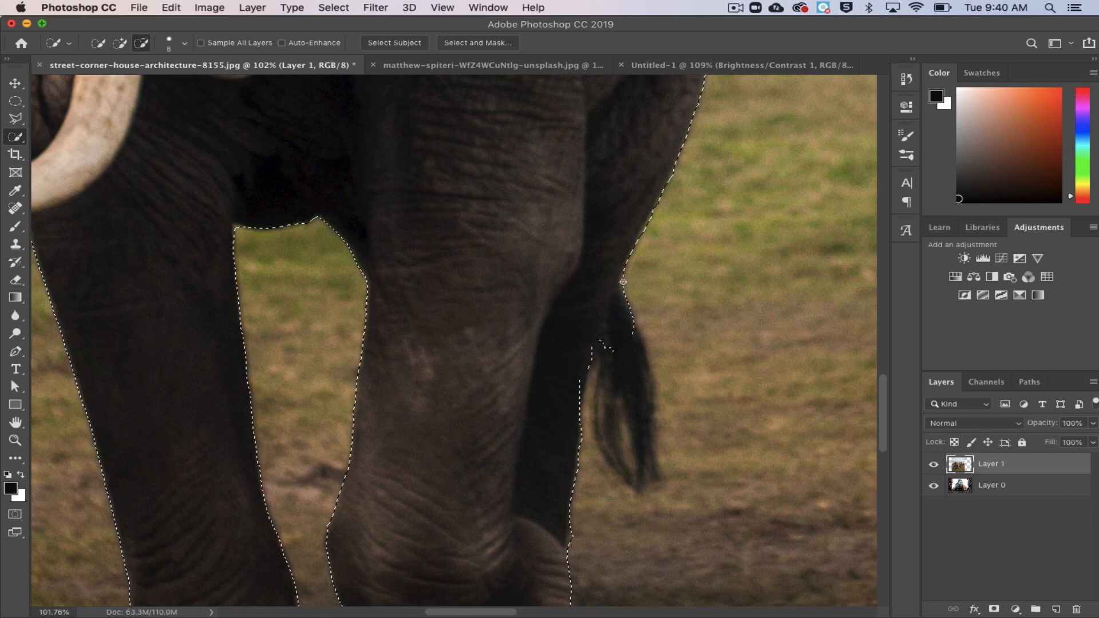
# Subtract the ground around the raised hind foot's lower rear edge from the selection with the Quick Selection tool.
pyautogui.scroll(-10, 539, 454)
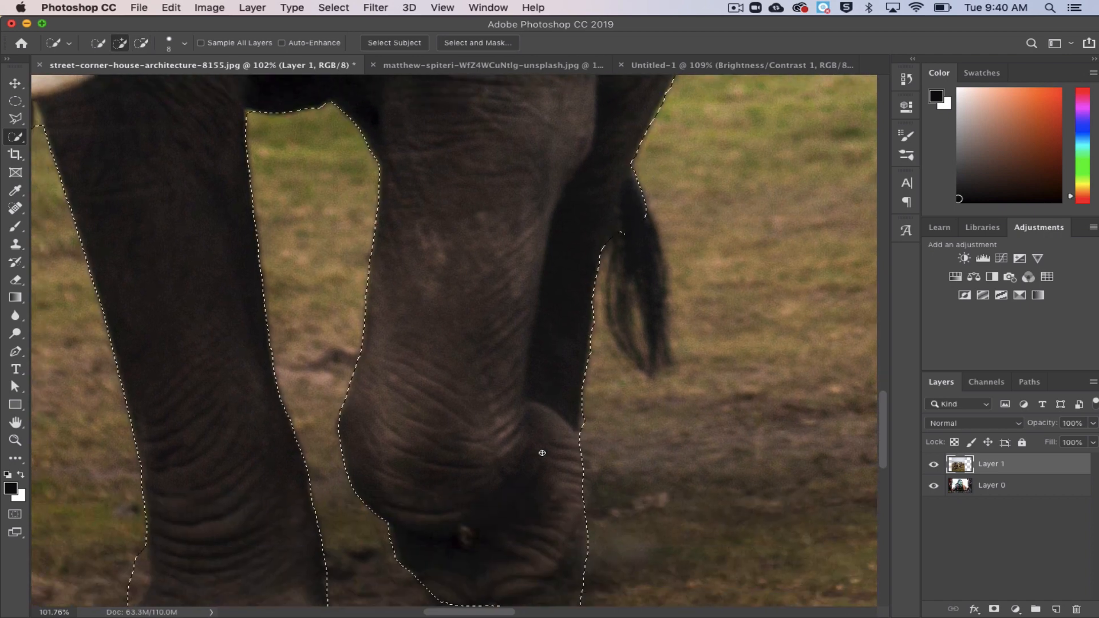
pyautogui.keyDown('alt'); pyautogui.click(585, 342); pyautogui.keyUp('alt')
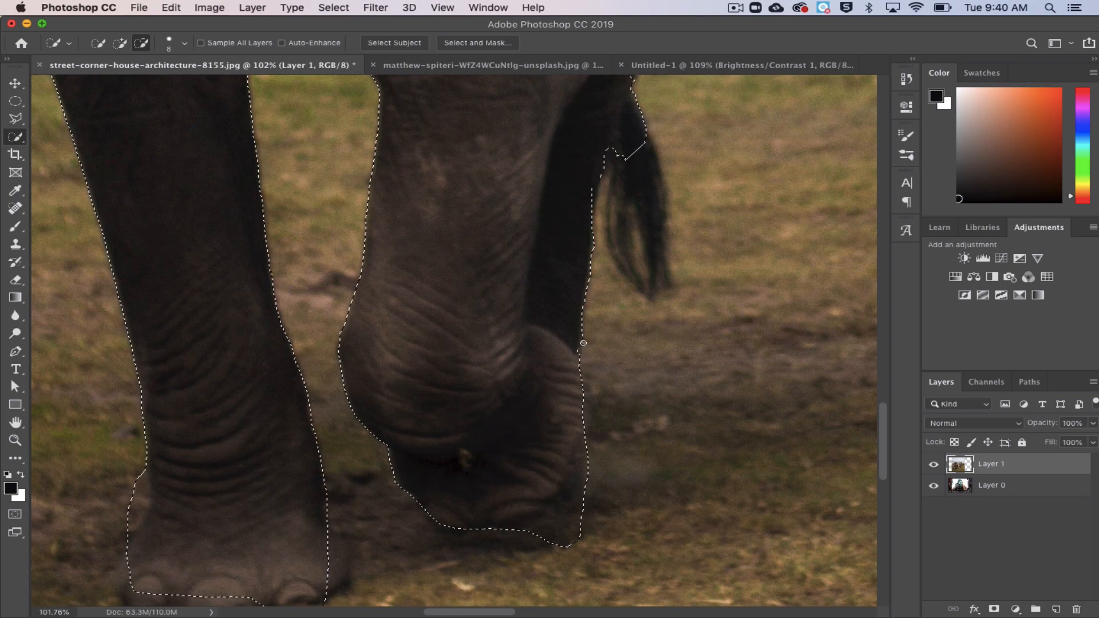
pyautogui.moveTo(545, 581); pyautogui.dragTo(552, 512)
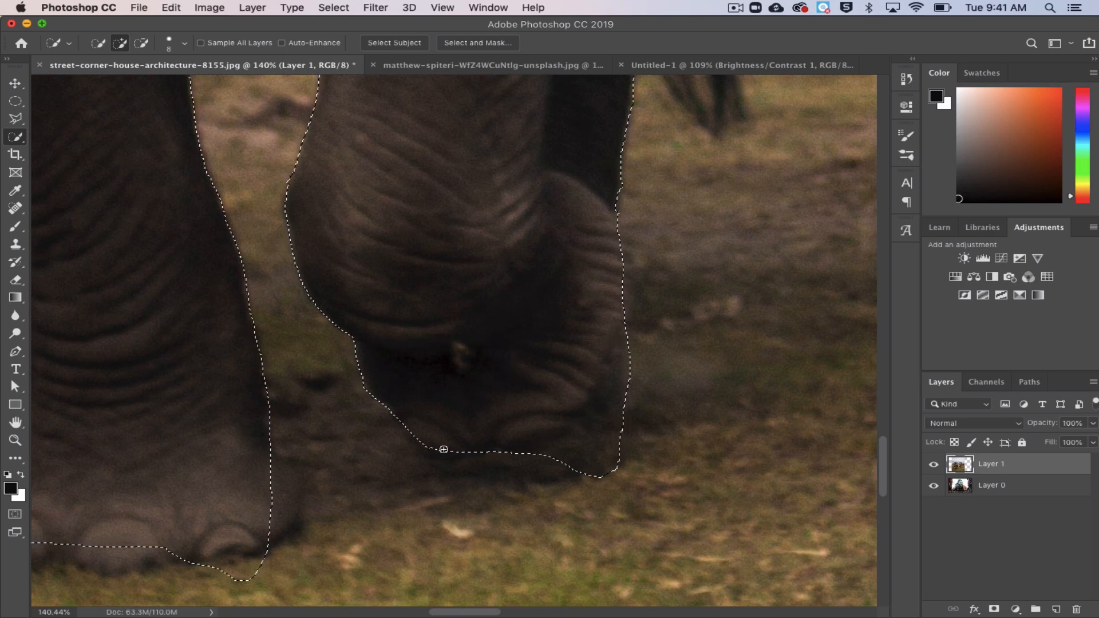
pyautogui.moveTo(630, 318)
pyautogui.keyDown('alt'); pyautogui.mouseDown()
pyautogui.moveTo(628, 354)
pyautogui.moveTo(570, 455)
pyautogui.mouseUp(); pyautogui.keyUp('alt')
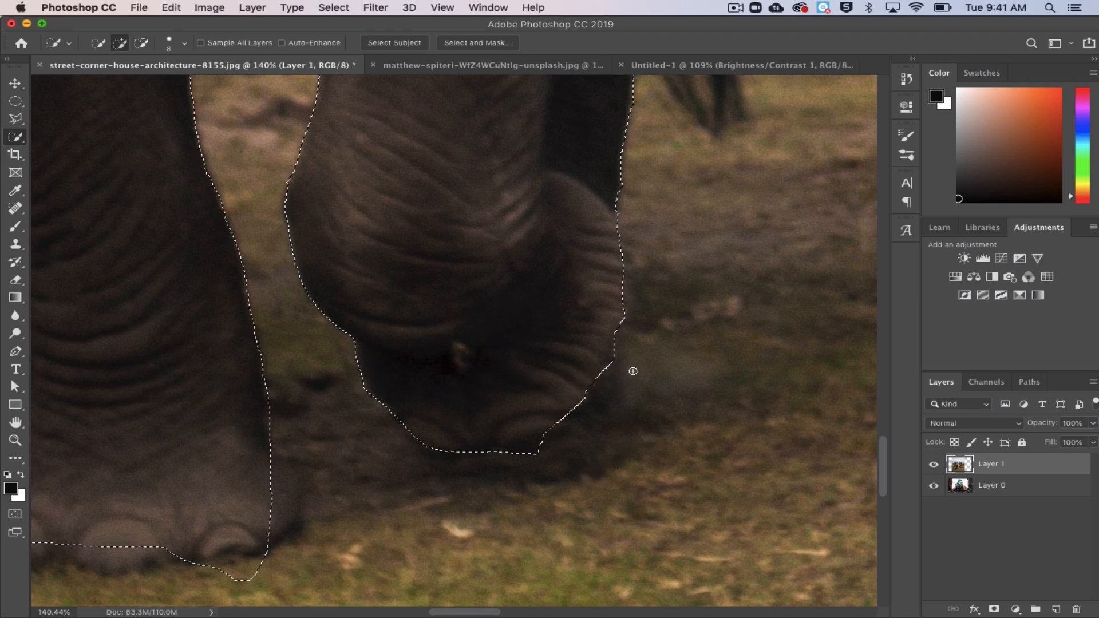
# Add the missed rim of the raised hind foot's sole to the selection with the Magnetic Lasso.
pyautogui.click(17, 121)
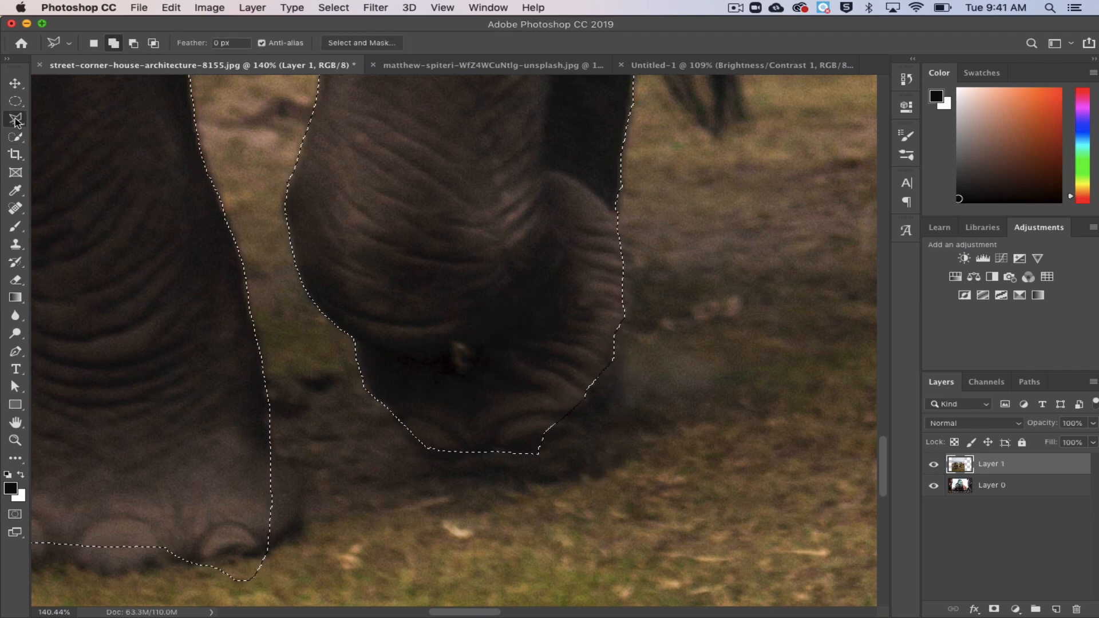
pyautogui.click(16, 121)
pyautogui.click(69, 148)
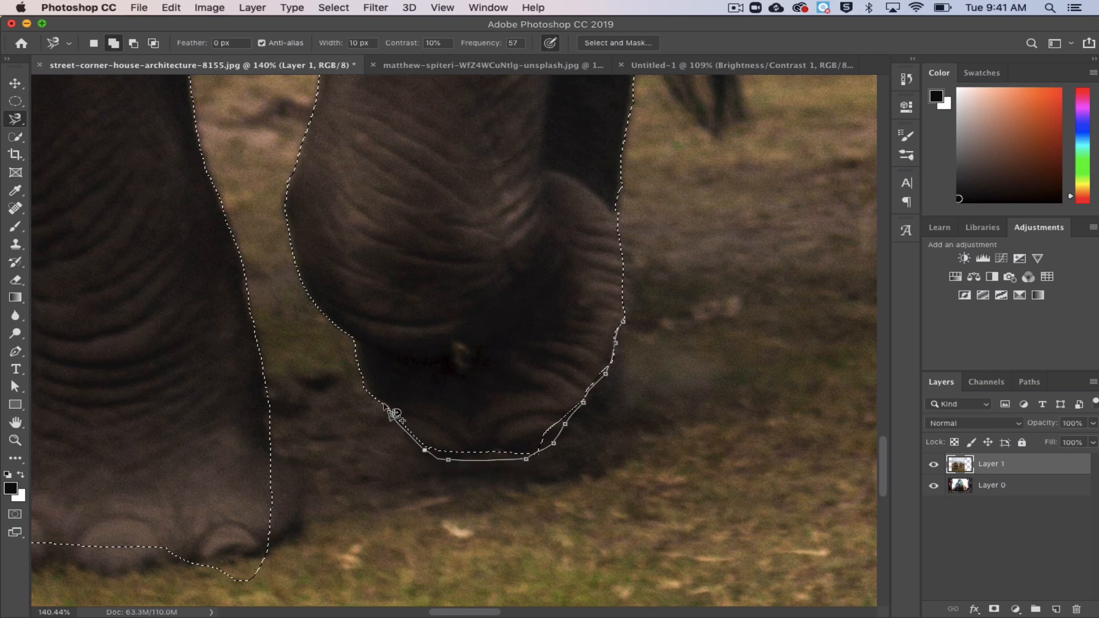
pyautogui.click(610, 308)
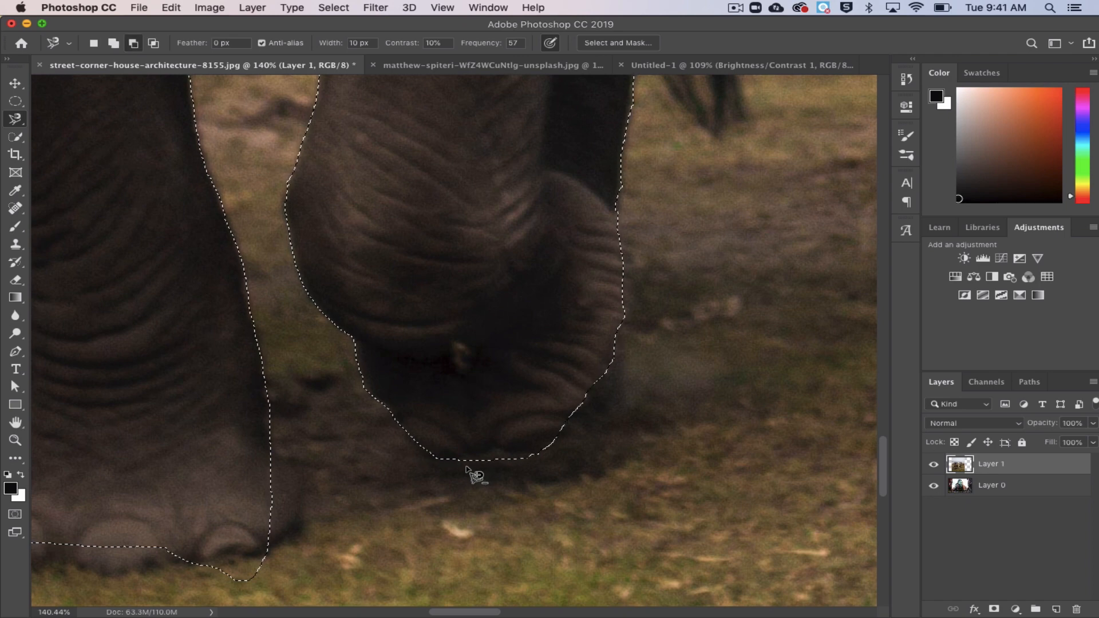
# Subtract the thin strip of ground under the raised hind foot's sole from the selection with the Polygonal Lasso.
pyautogui.click(15, 119)
pyautogui.click(67, 131)
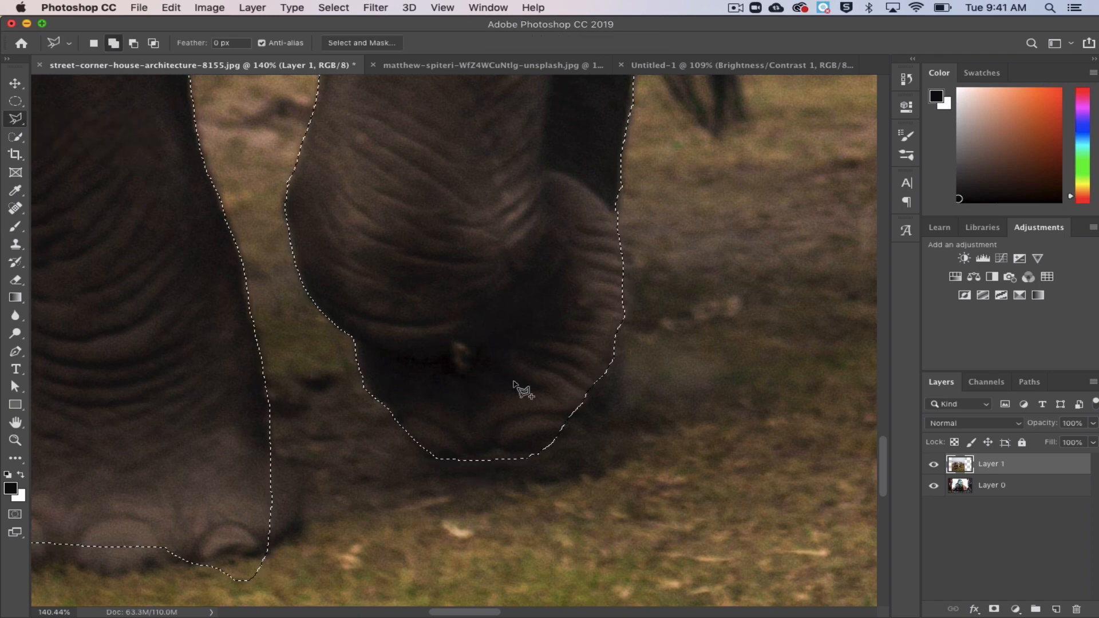
pyautogui.keyDown('alt'); pyautogui.click(448, 458); pyautogui.keyUp('alt')
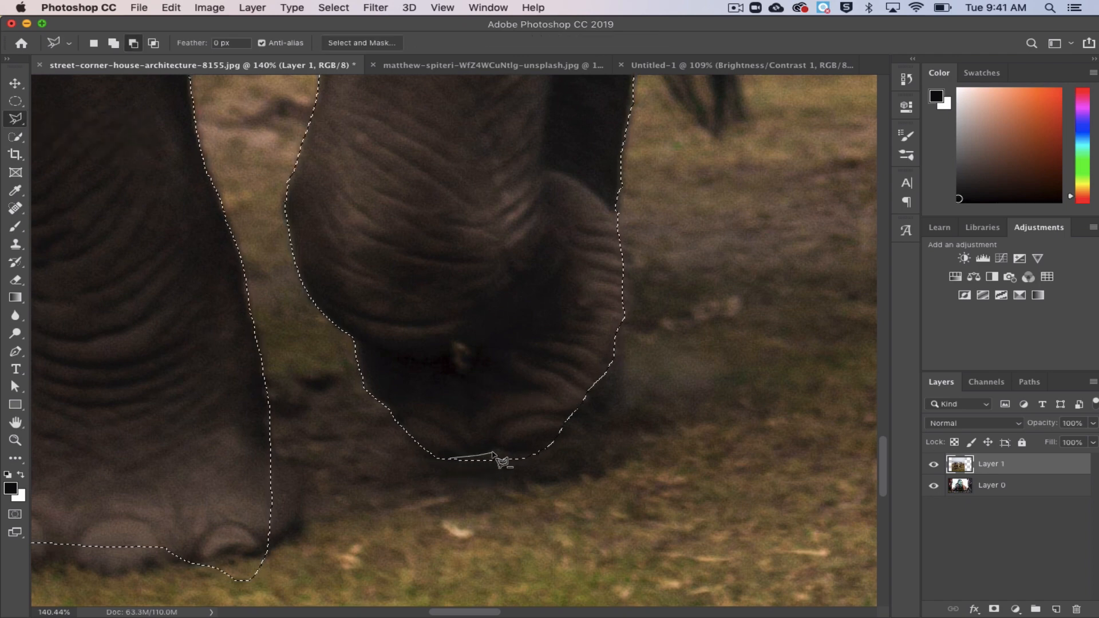
pyautogui.click(538, 451)
pyautogui.click(548, 448)
pyautogui.click(555, 438)
pyautogui.click(473, 528)
pyautogui.click(430, 520)
pyautogui.click(449, 458)
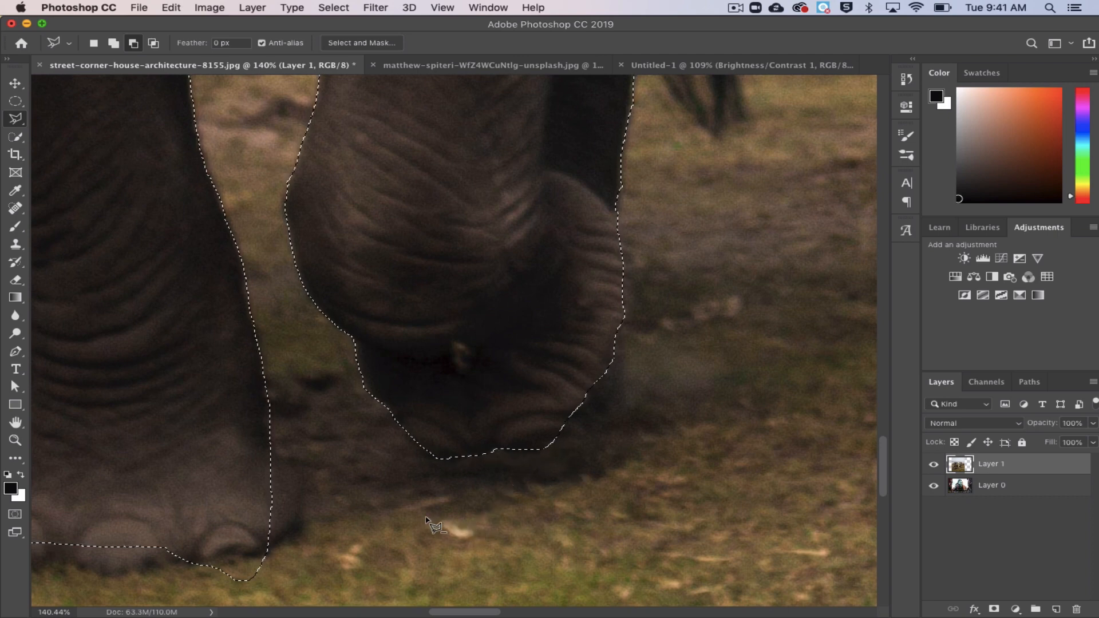
pyautogui.moveTo(414, 443); pyautogui.dragTo(426, 518)
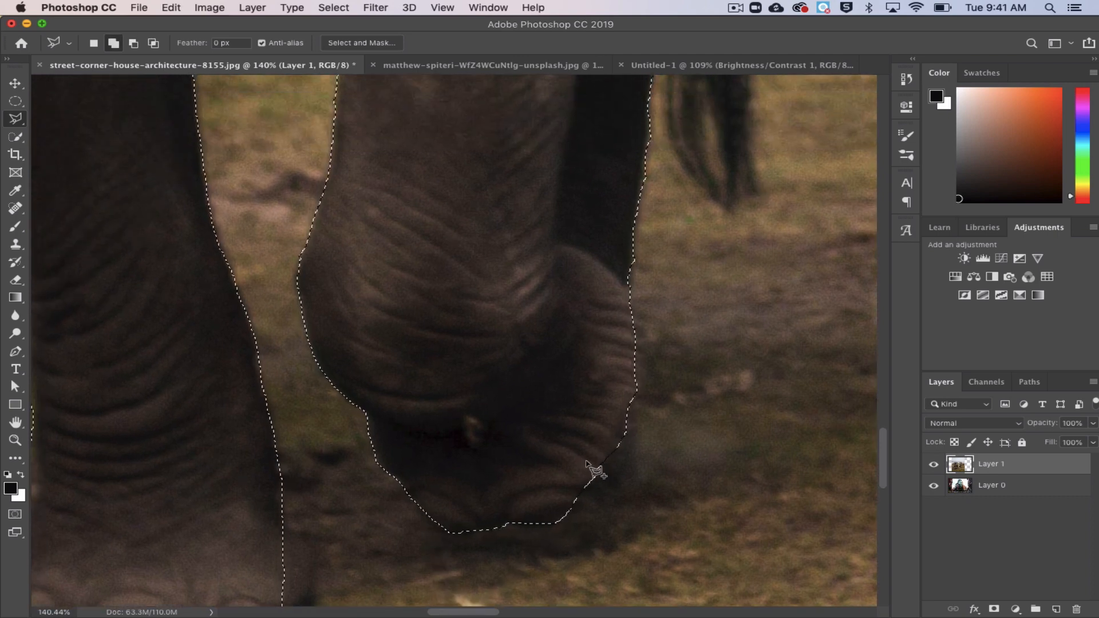
# Add the missed rear bulge and toes of the planted front foot to the selection with the Quick Selection tool.
pyautogui.scroll(-3, 584, 466)
pyautogui.hscroll(-4, 584, 466)
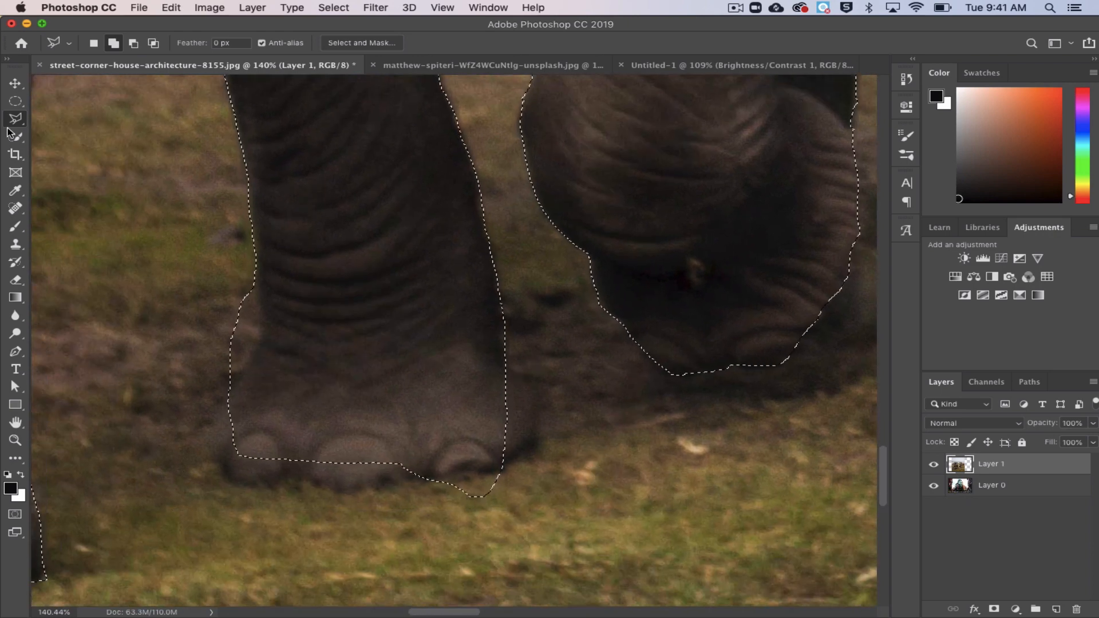
pyautogui.press('w')
pyautogui.moveTo(508, 370)
pyautogui.mouseDown()
pyautogui.moveTo(526, 419)
pyautogui.moveTo(521, 447)
pyautogui.moveTo(508, 394)
pyautogui.moveTo(518, 427)
pyautogui.moveTo(502, 456)
pyautogui.moveTo(513, 457)
pyautogui.moveTo(467, 487)
pyautogui.mouseUp()
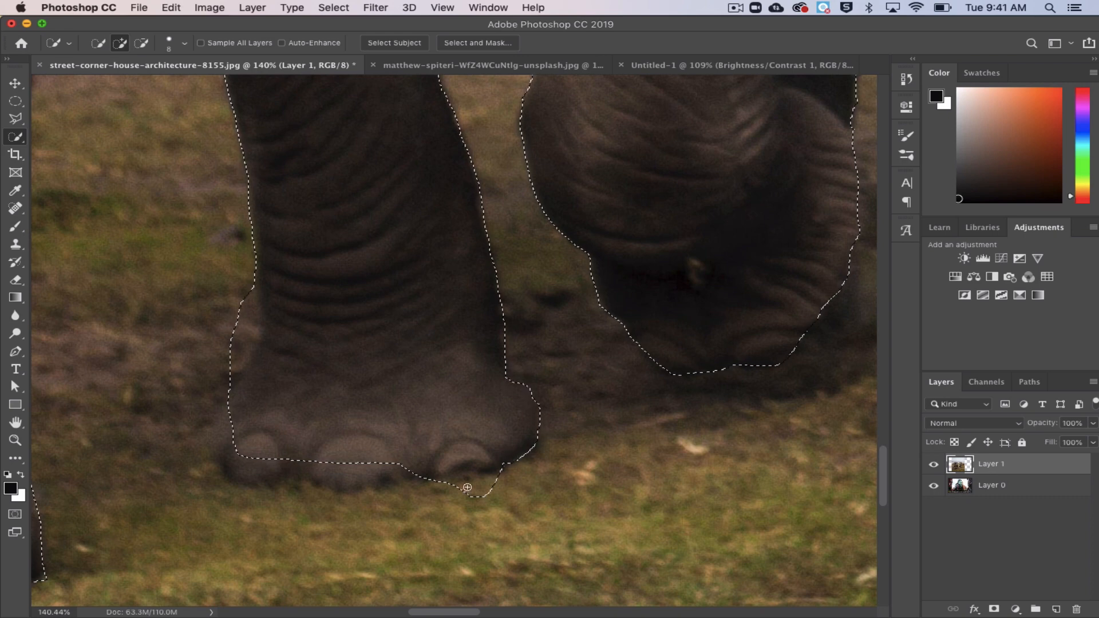
pyautogui.moveTo(368, 469)
pyautogui.mouseDown()
pyautogui.moveTo(245, 450)
pyautogui.moveTo(235, 464)
pyautogui.moveTo(408, 471)
pyautogui.mouseUp()
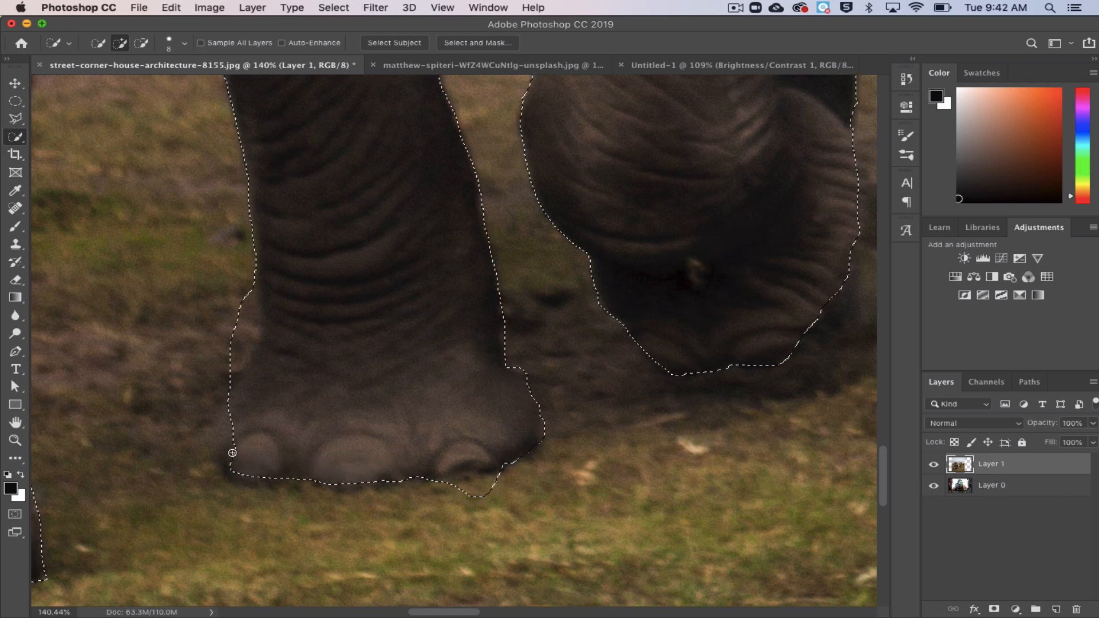
# Subtract the grass below the planted front foot's rearmost toenail from the selection.
pyautogui.press('alt')
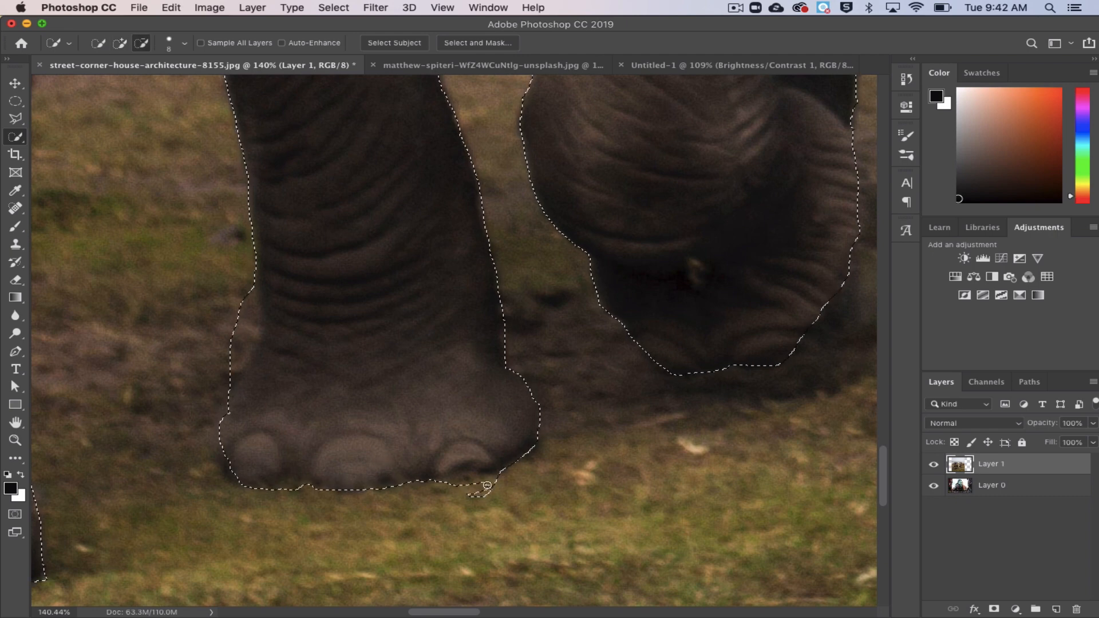
pyautogui.moveTo(453, 487); pyautogui.dragTo(482, 495)
pyautogui.press('alt')
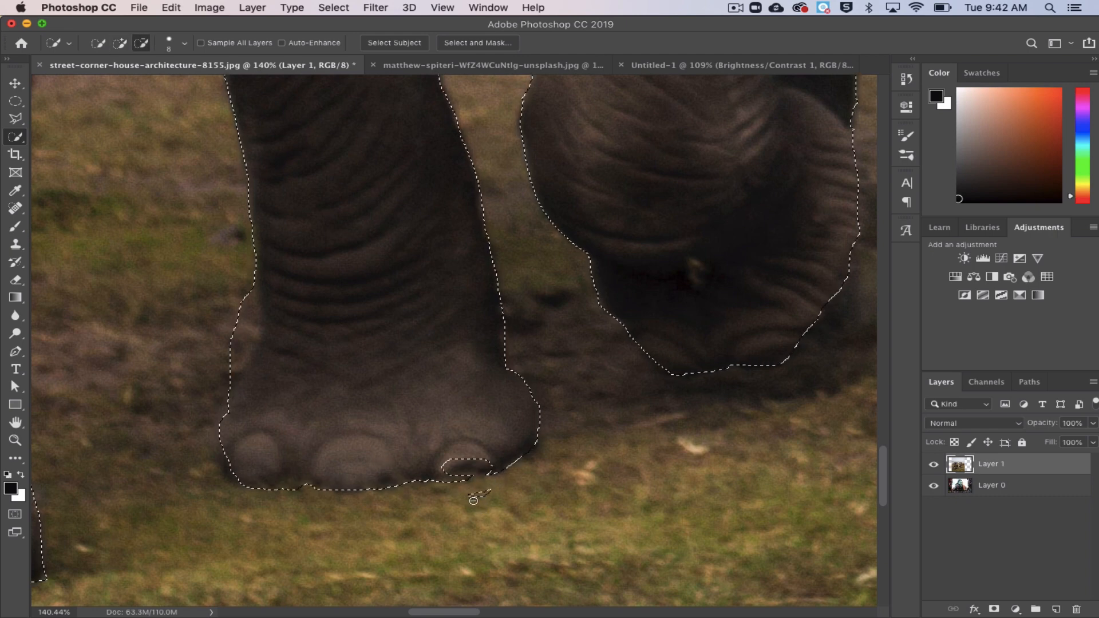
pyautogui.click(500, 488)
pyautogui.press('alt')
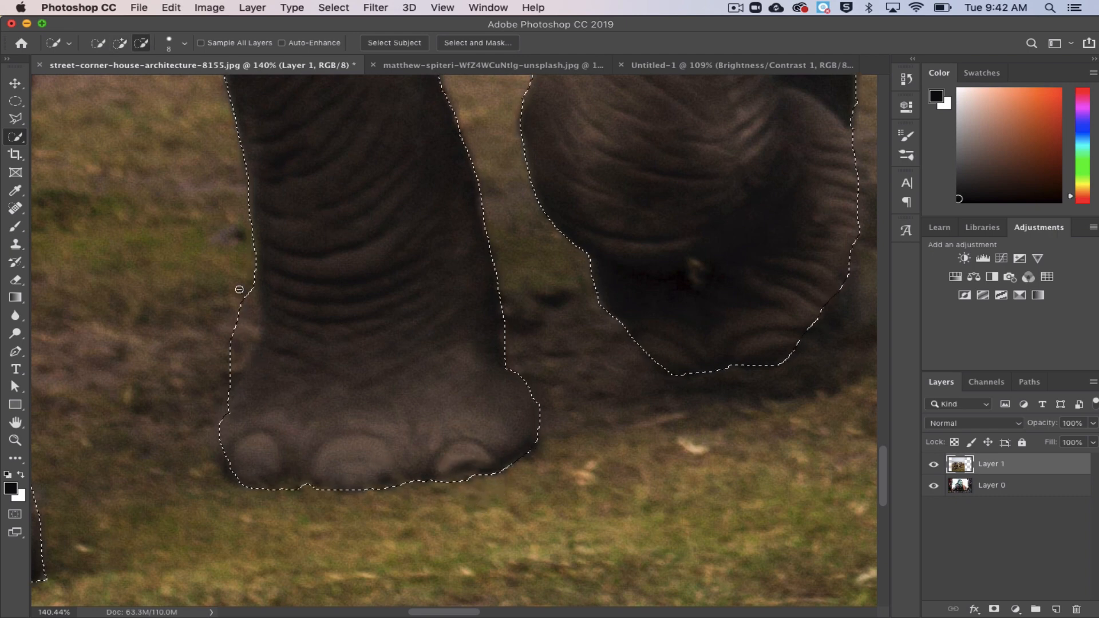
# Trim the ground from the selection at the planted foot's front ankle, and restore the ankle edge with the Polygonal Lasso.
pyautogui.moveTo(232, 337); pyautogui.dragTo(229, 349)
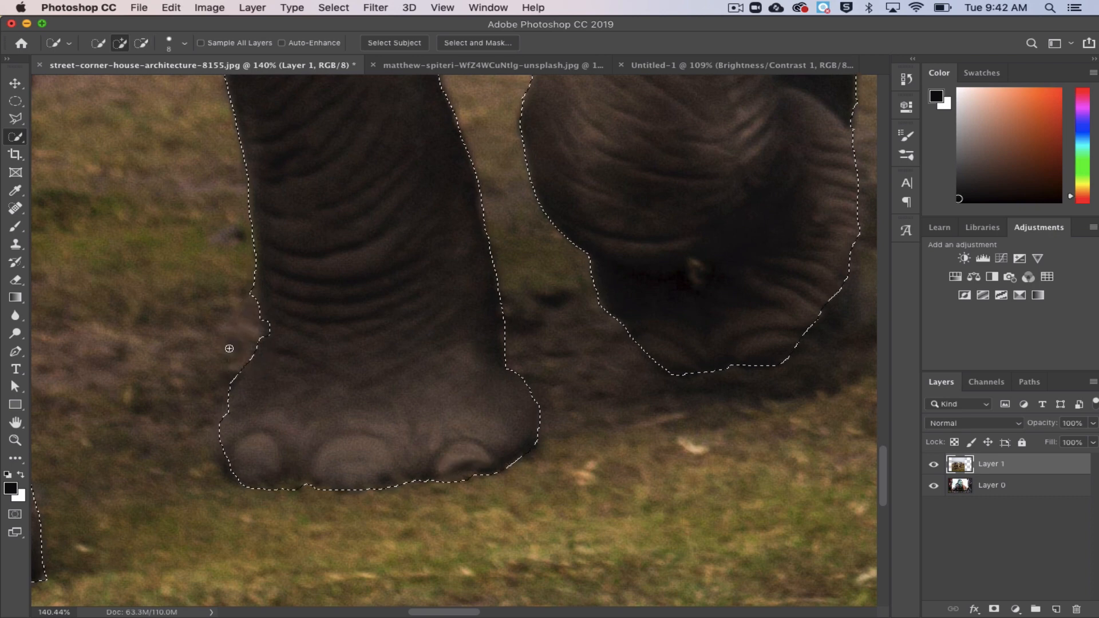
pyautogui.moveTo(252, 288); pyautogui.dragTo(249, 308)
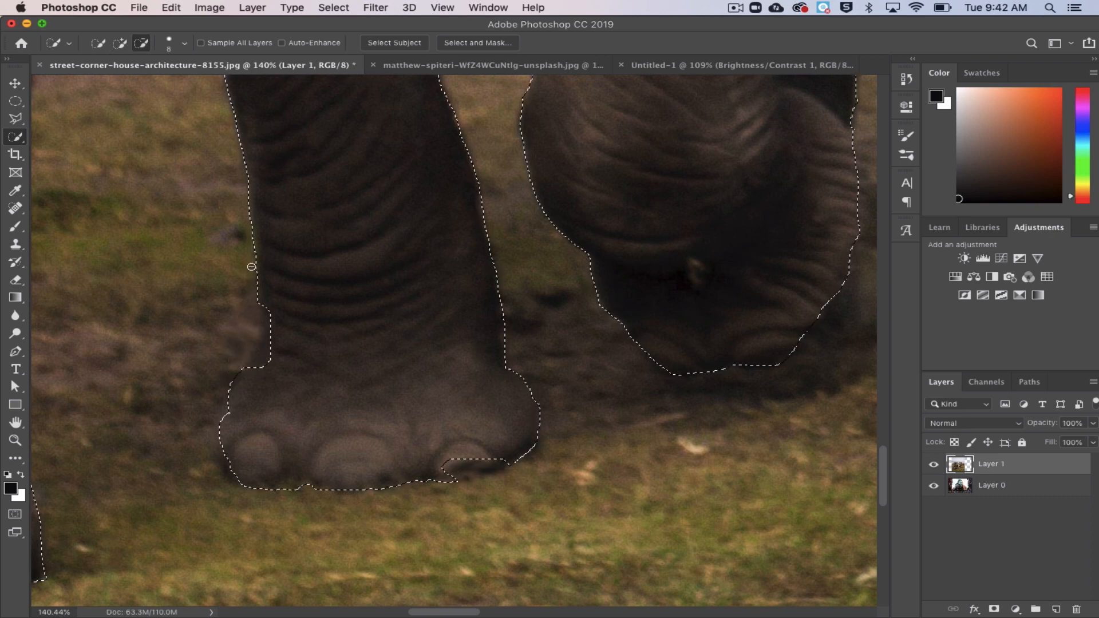
pyautogui.moveTo(251, 267); pyautogui.dragTo(270, 318)
pyautogui.click(16, 118)
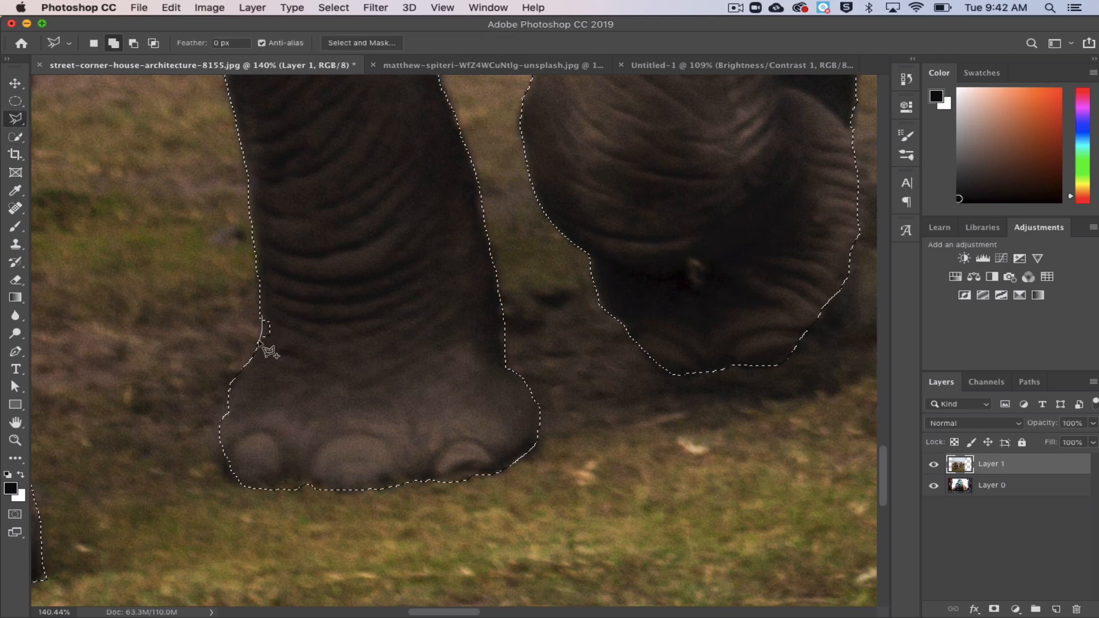
pyautogui.click(302, 333)
pyautogui.scroll(2, 294, 297)
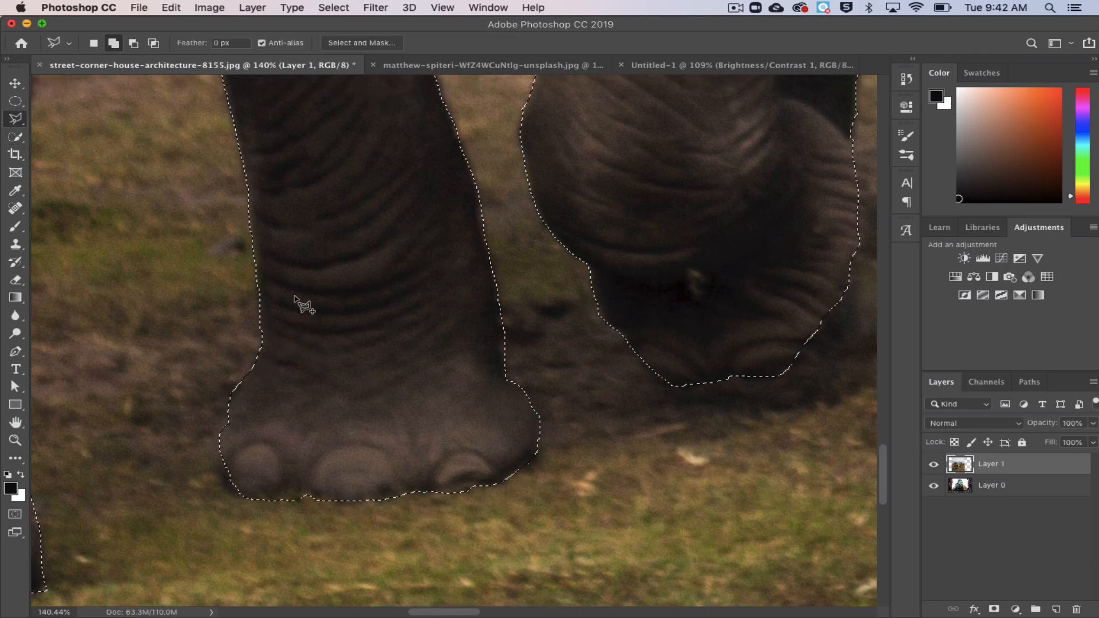
# Subtract the grass between the planted front foot's first two toes from the selection with the Polygonal Lasso.
pyautogui.press('alt')
pyautogui.click(308, 514)
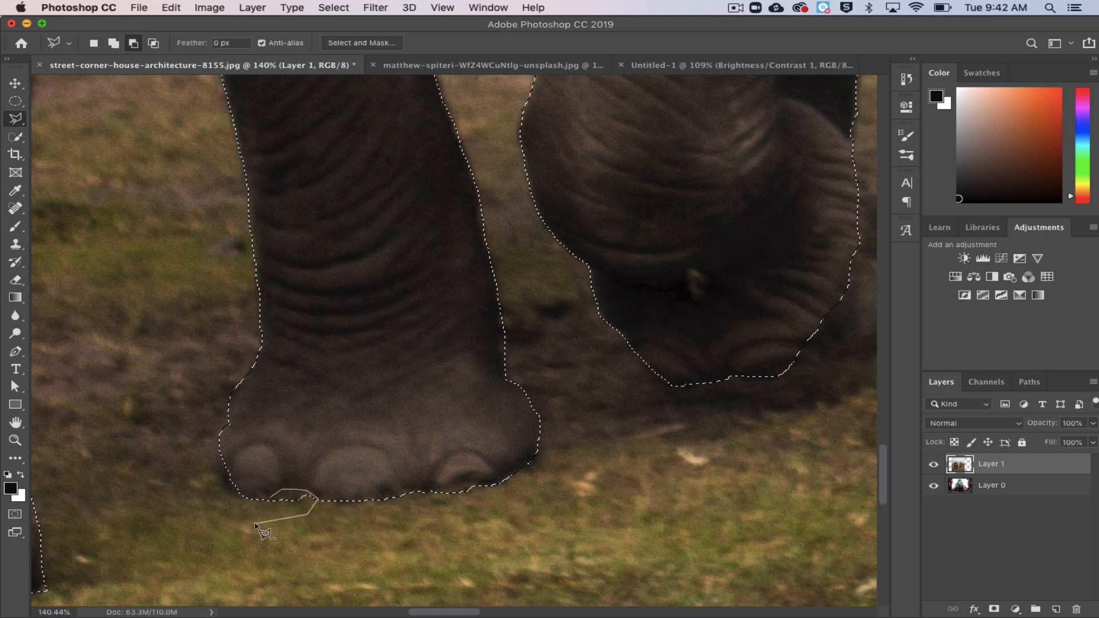
pyautogui.hscroll(3, 256, 523)
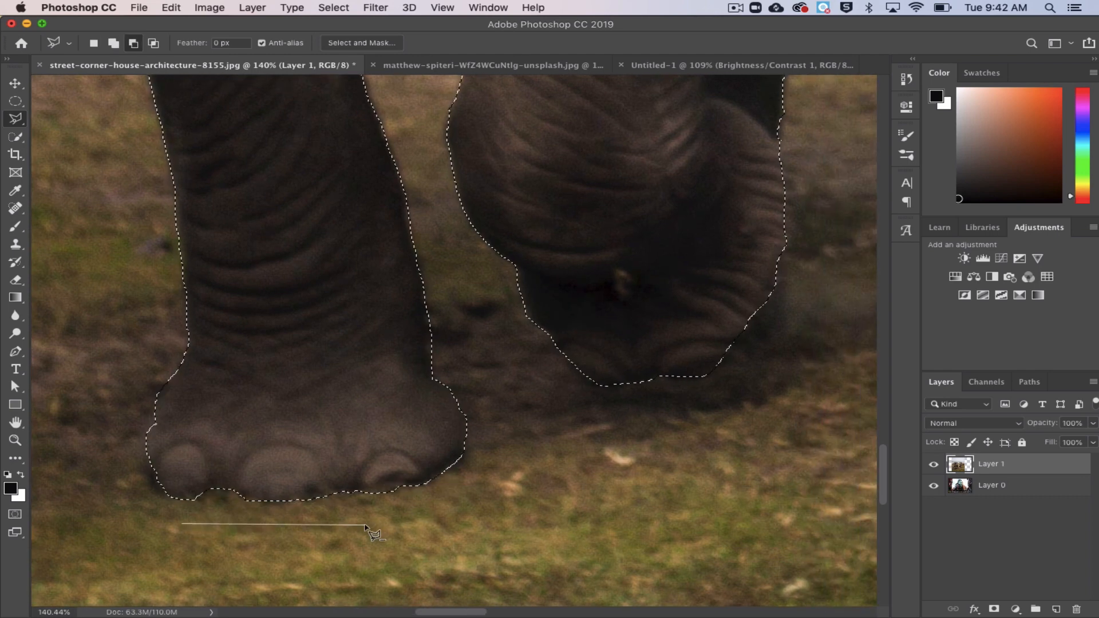
pyautogui.press('Escape')
# Subtract the small grass wedge below the tusk, between the trunk and front leg, from the selection.
pyautogui.scroll(10, 435, 509)
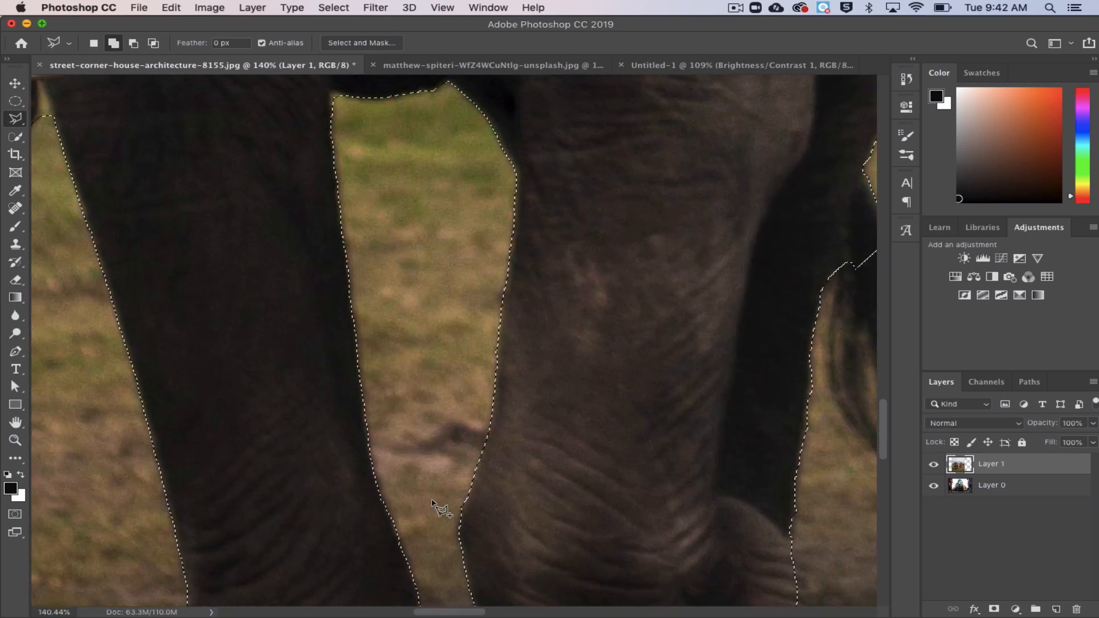
pyautogui.press('alt')
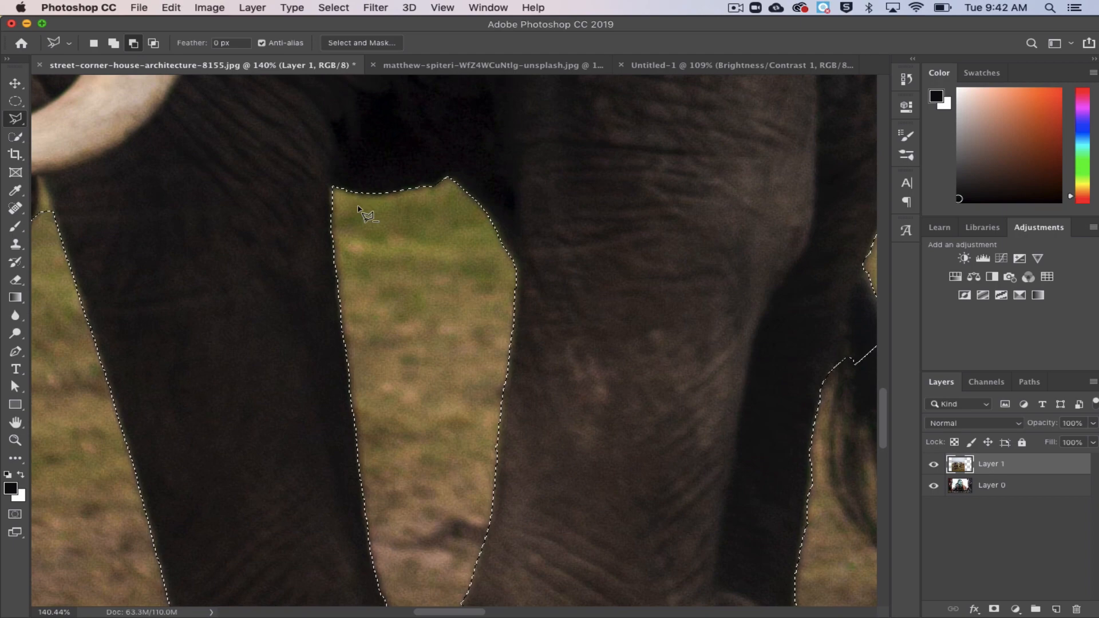
pyautogui.hscroll(-5, 417, 281)
pyautogui.hscroll(-4, 409, 276)
pyautogui.scroll(-2, 408, 276)
pyautogui.scroll(3, 409, 276)
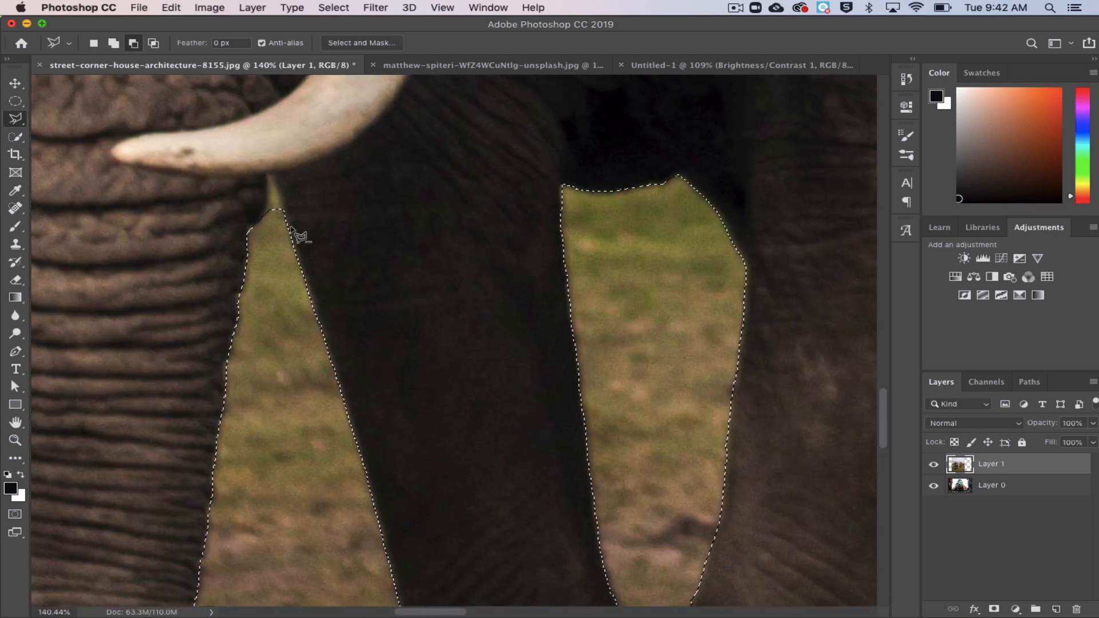
pyautogui.keyDown('alt'); pyautogui.click(266, 214); pyautogui.keyUp('alt')
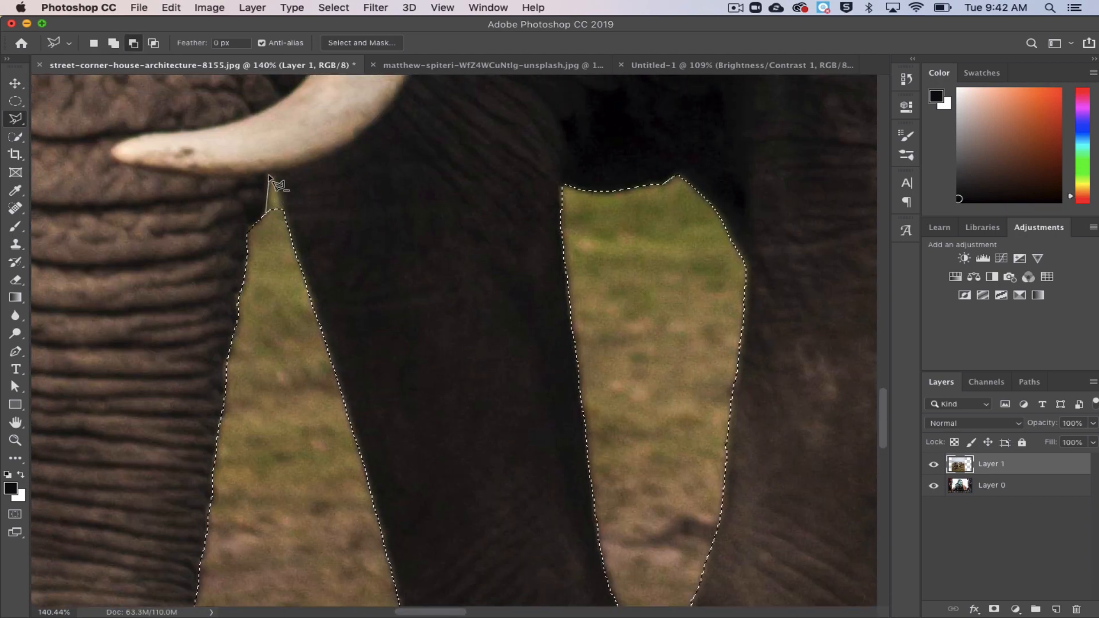
pyautogui.click(280, 195)
pyautogui.click(286, 236)
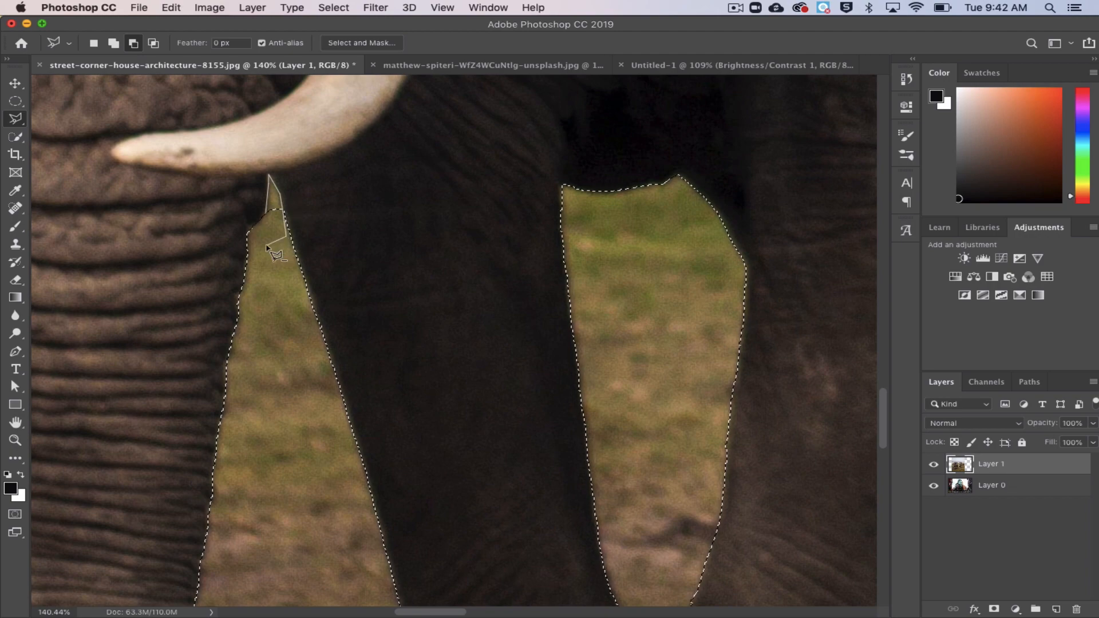
pyautogui.doubleClick(267, 246)
# Subtract the grass along the inner bend of the lower trunk from the selection with the Polygonal Lasso.
pyautogui.scroll(-10, 267, 247)
pyautogui.hscroll(-3, 267, 247)
pyautogui.scroll(-2, 267, 246)
pyautogui.hscroll(-1, 267, 246)
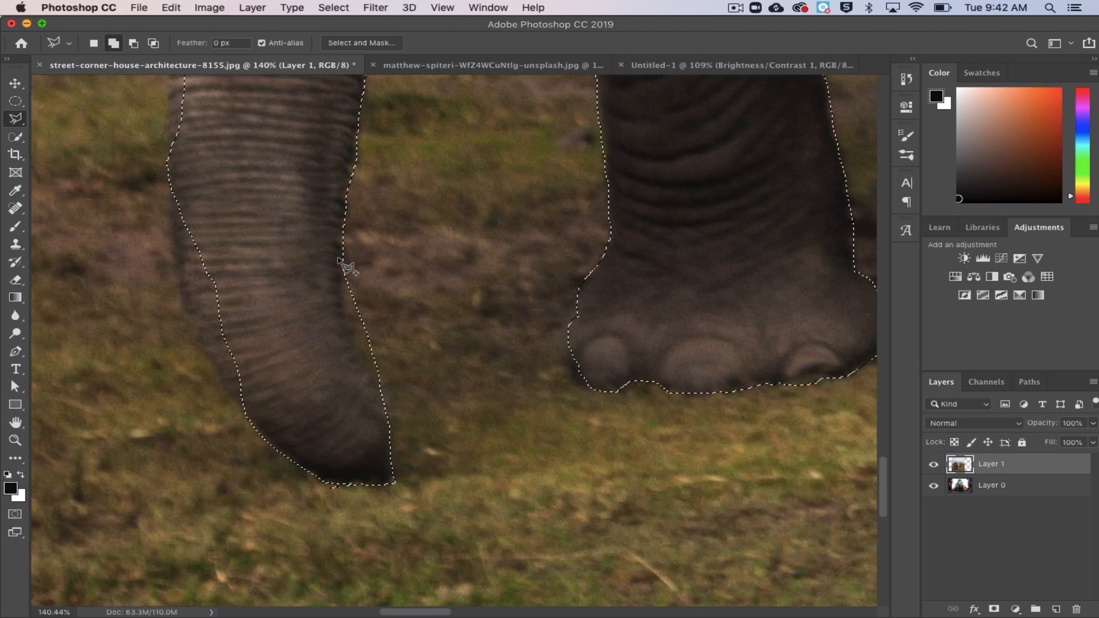
pyautogui.keyDown('alt'); pyautogui.click(342, 271); pyautogui.keyUp('alt')
pyautogui.moveTo(350, 329); pyautogui.dragTo(381, 372)
pyautogui.doubleClick(422, 259)
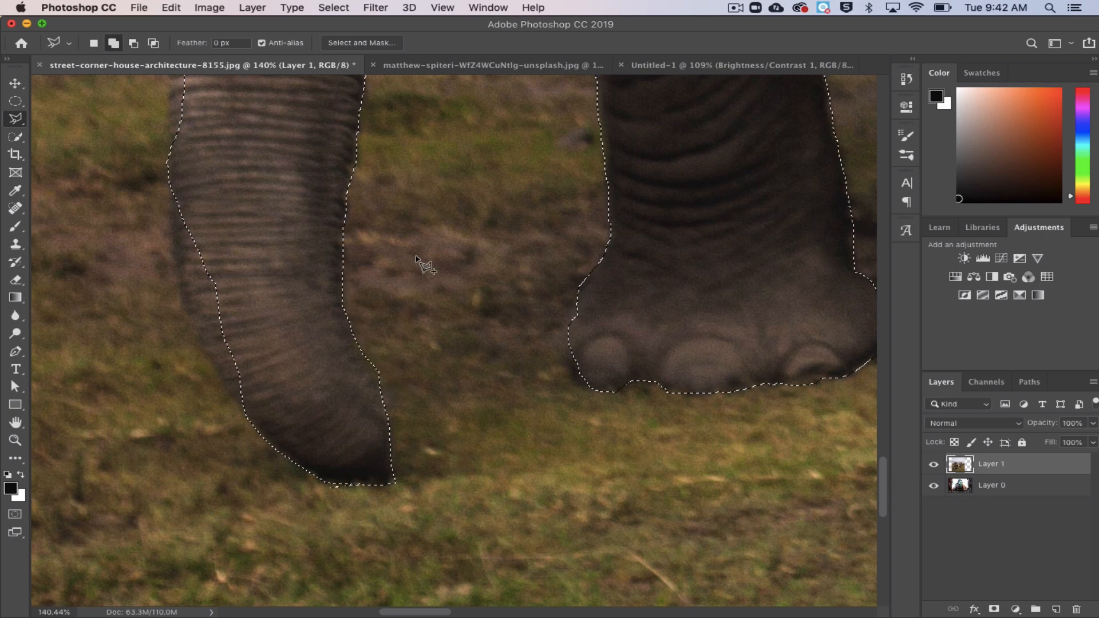
# Trim the sharp corner of grass at the trunk's tip from the selection.
pyautogui.scroll(-3, 429, 286)
pyautogui.press('alt')
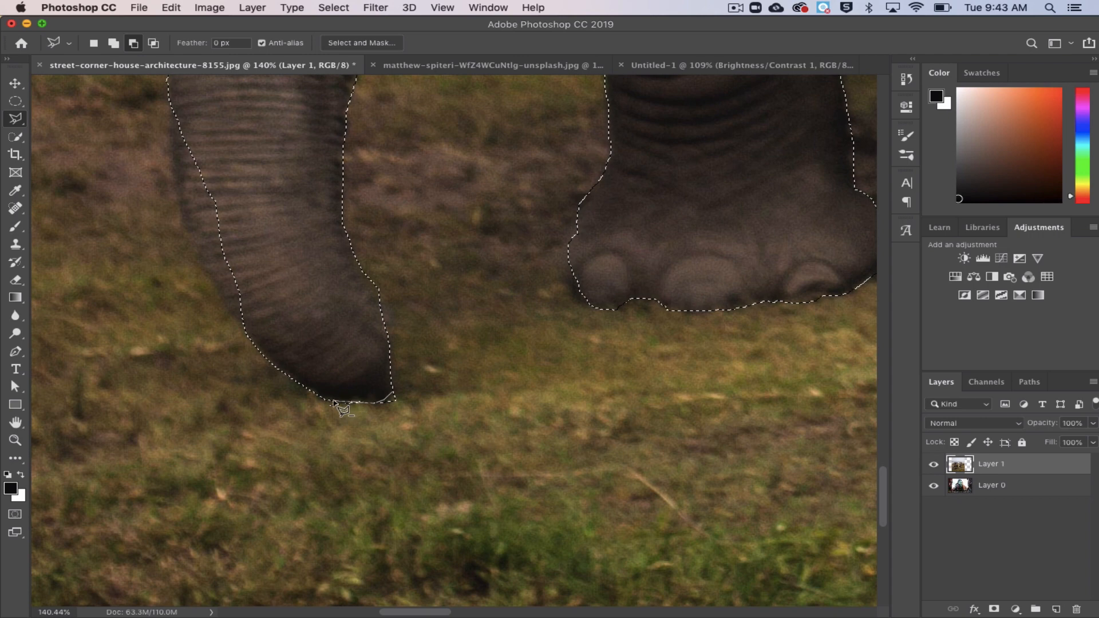
pyautogui.scroll(3, 275, 211)
pyautogui.hscroll(-3, 275, 212)
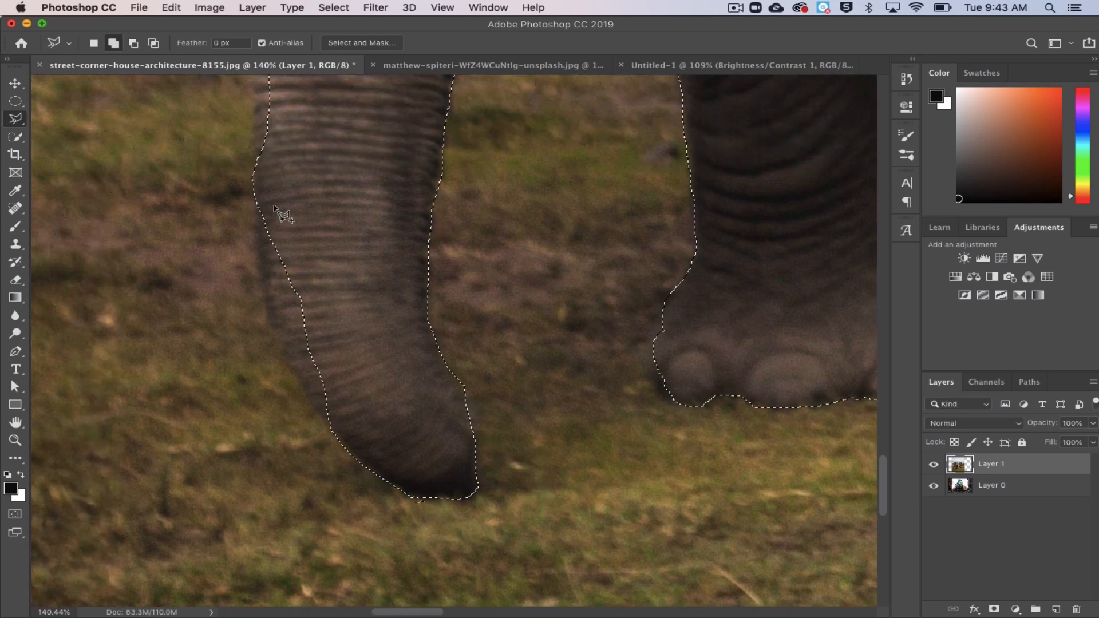
# Add the missed outer edge of the lower trunk to the selection with the Quick Selection tool.
pyautogui.click(15, 136)
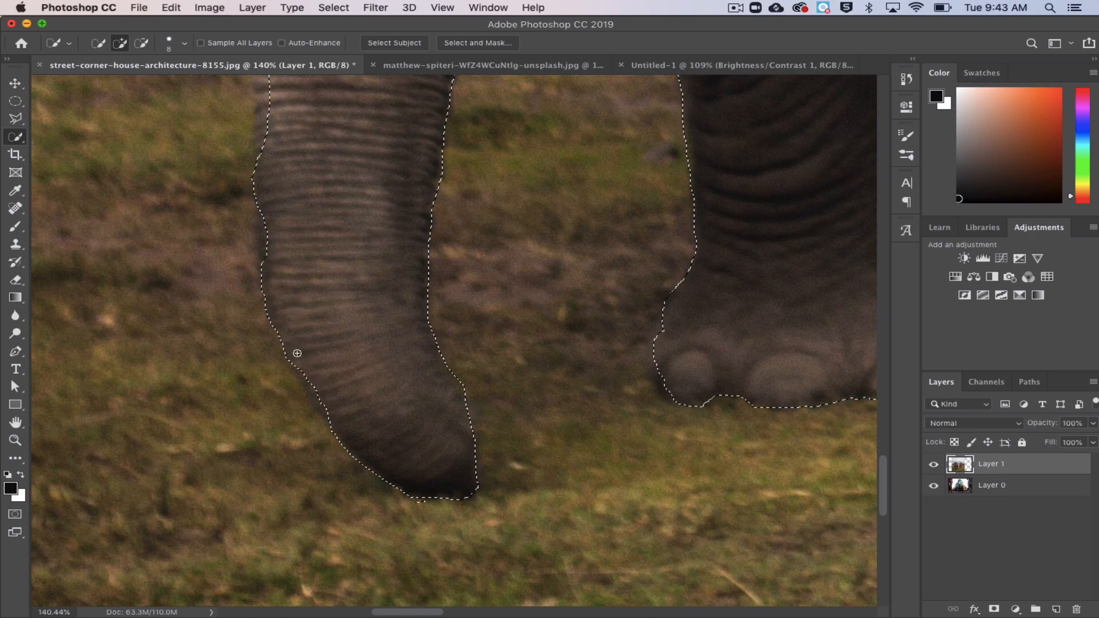
pyautogui.moveTo(295, 353); pyautogui.dragTo(307, 386)
pyautogui.scroll(5, 325, 416)
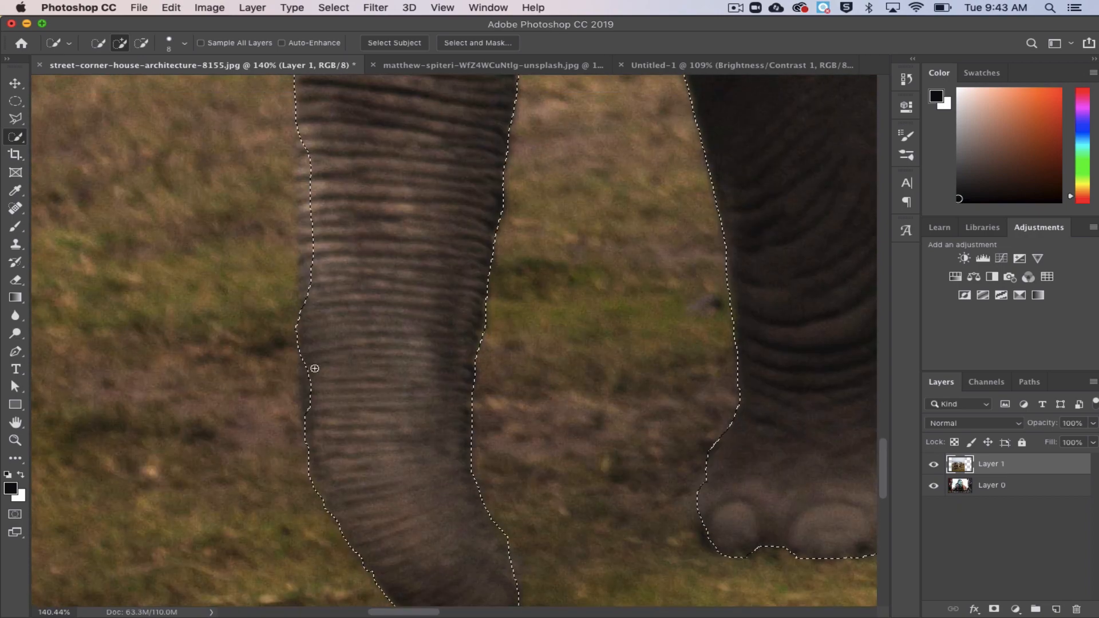
pyautogui.moveTo(309, 411); pyautogui.dragTo(304, 363)
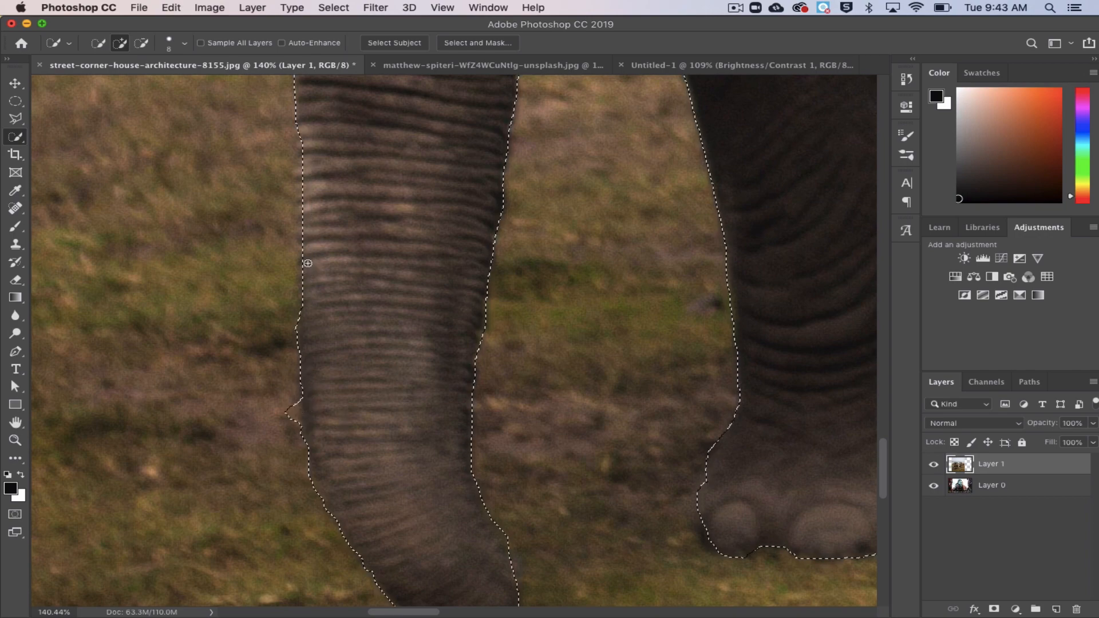
# Add the missed bulge on the upper trunk's outer edge, just below the tusk, to the selection with the Polygonal Lasso.
pyautogui.scroll(4, 307, 252)
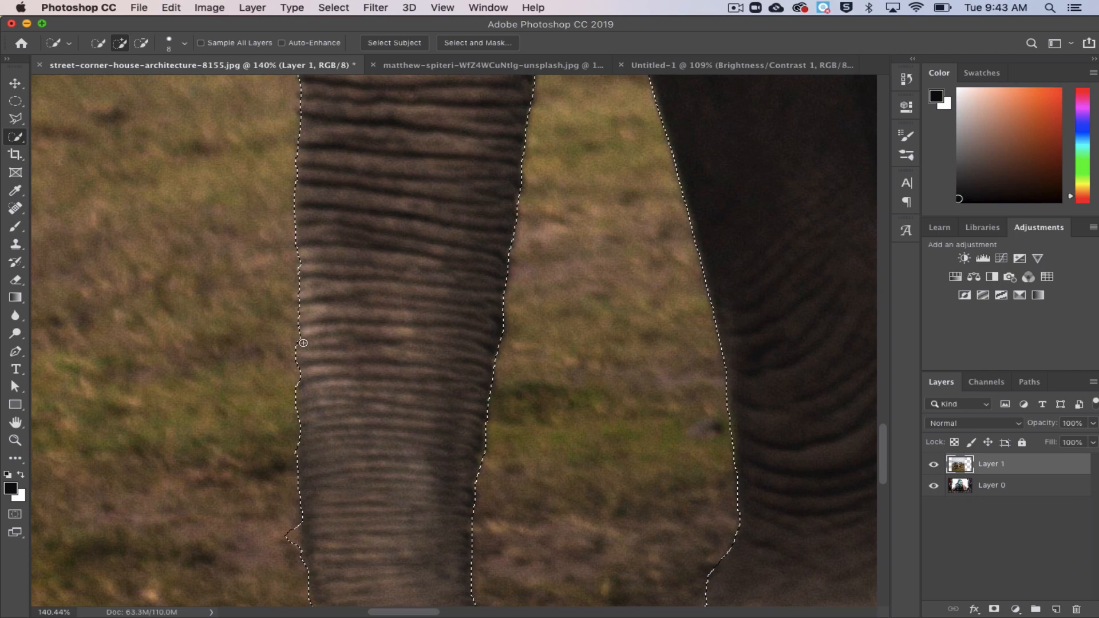
pyautogui.scroll(10, 297, 299)
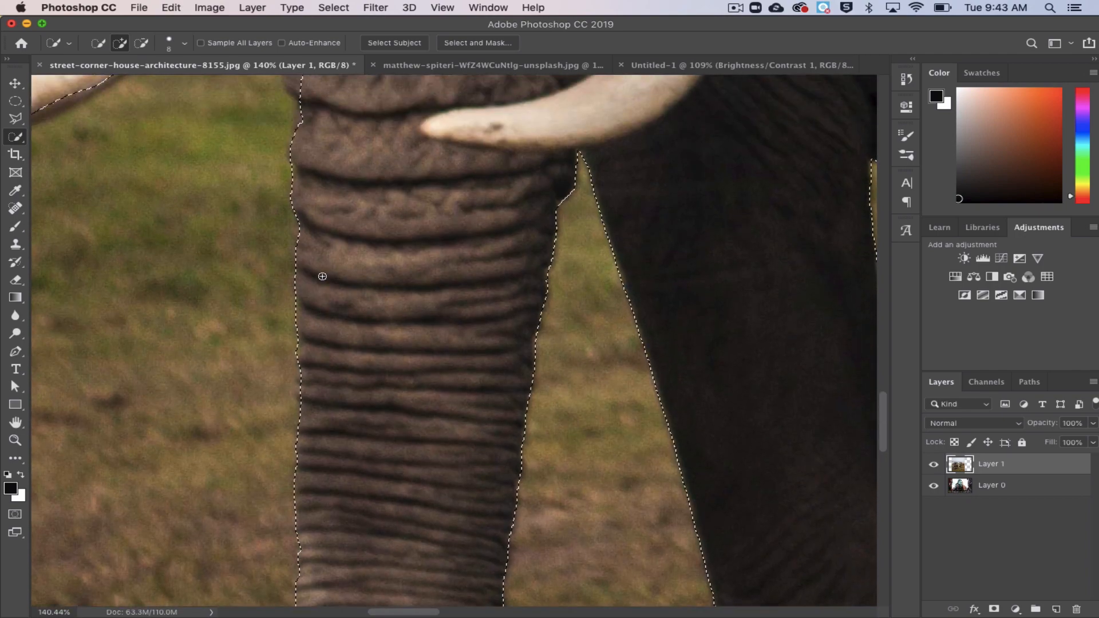
pyautogui.scroll(2, 301, 298)
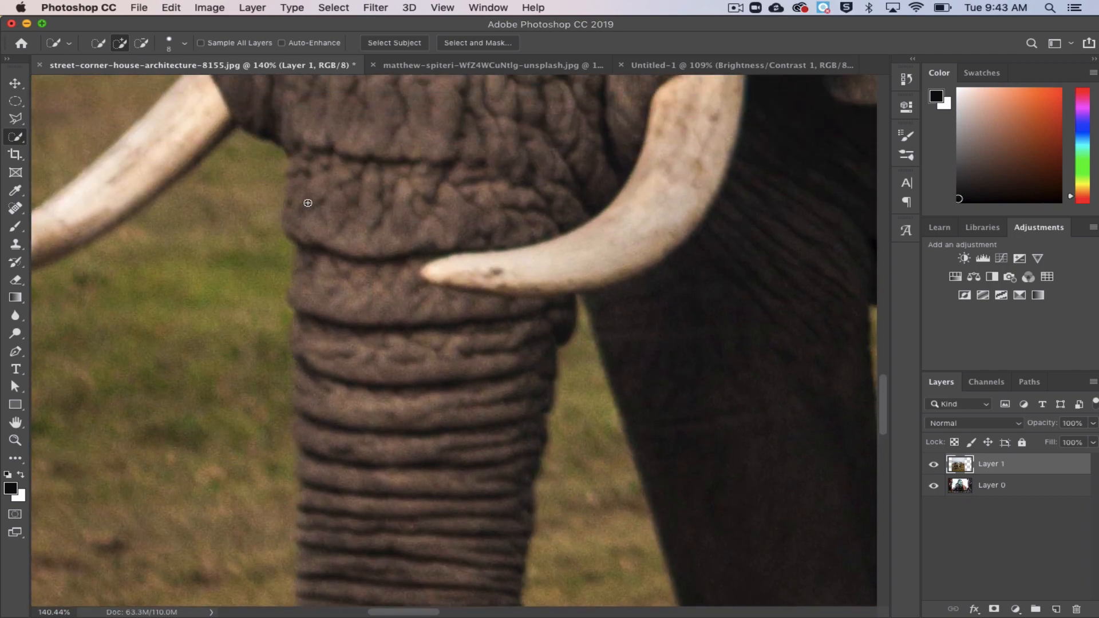
pyautogui.click(291, 225)
pyautogui.hotkey('ctrl', 'z')
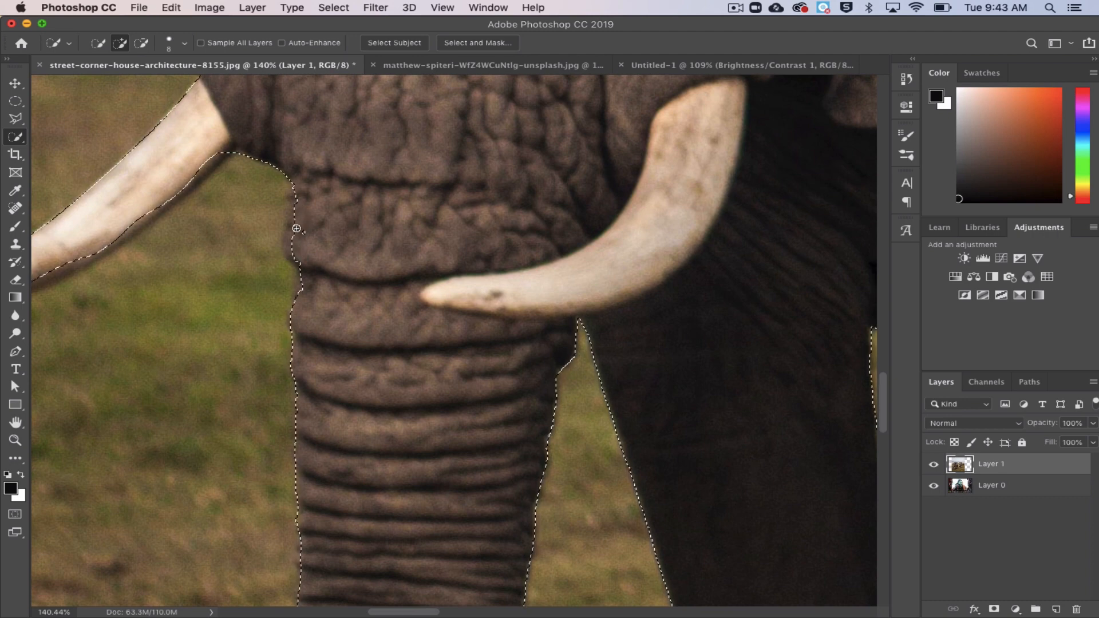
pyautogui.click(16, 121)
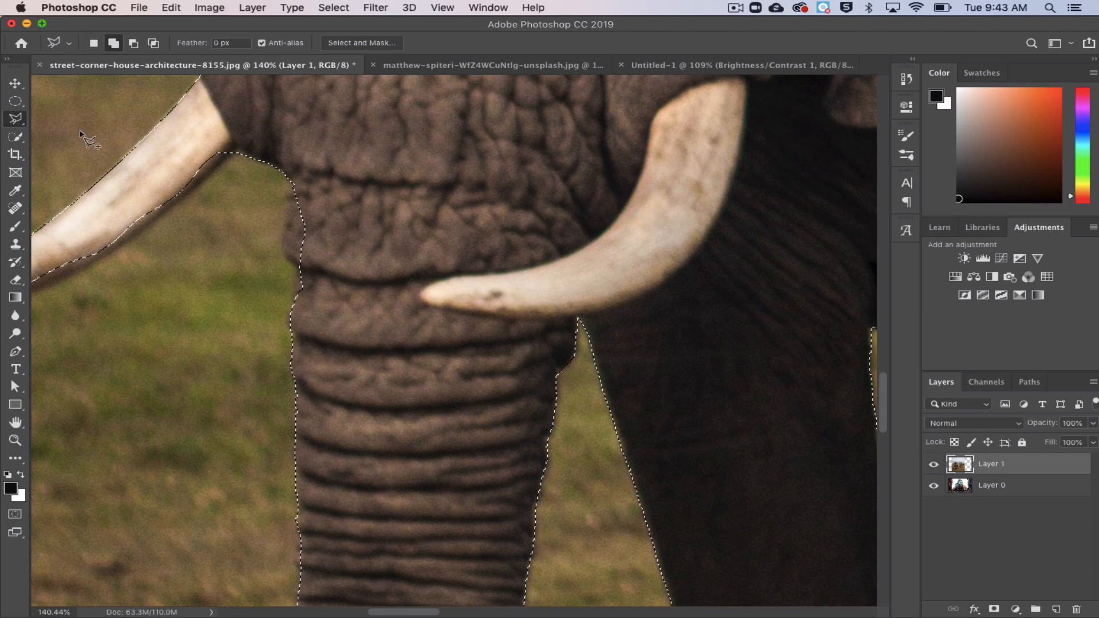
pyautogui.click(286, 179)
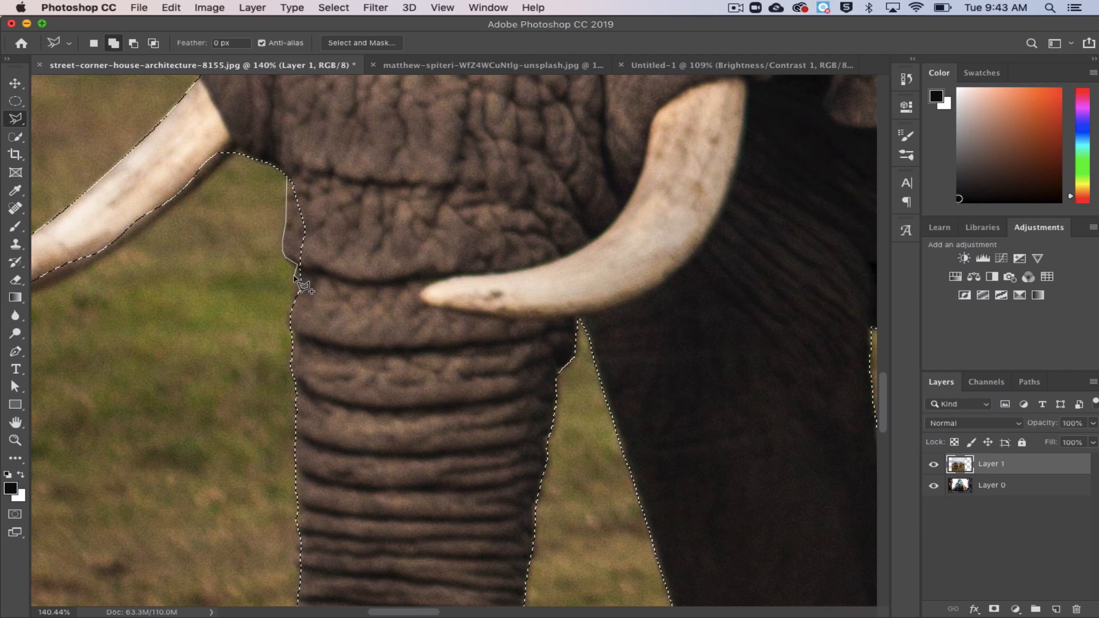
pyautogui.click(304, 316)
pyautogui.click(361, 204)
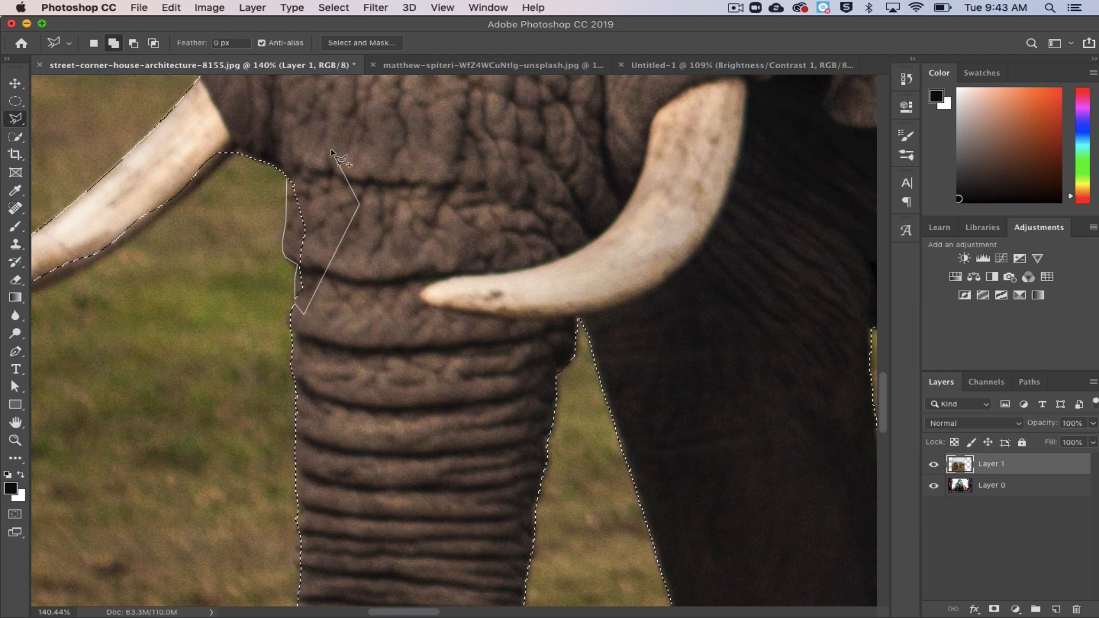
pyautogui.click(329, 149)
pyautogui.click(288, 179)
# Refine the selection along the underside of the outer tusk, from base to tip, with the Quick Selection tool.
pyautogui.moveTo(226, 136)
pyautogui.mouseDown()
pyautogui.moveTo(277, 179)
pyautogui.moveTo(354, 194)
pyautogui.mouseUp()
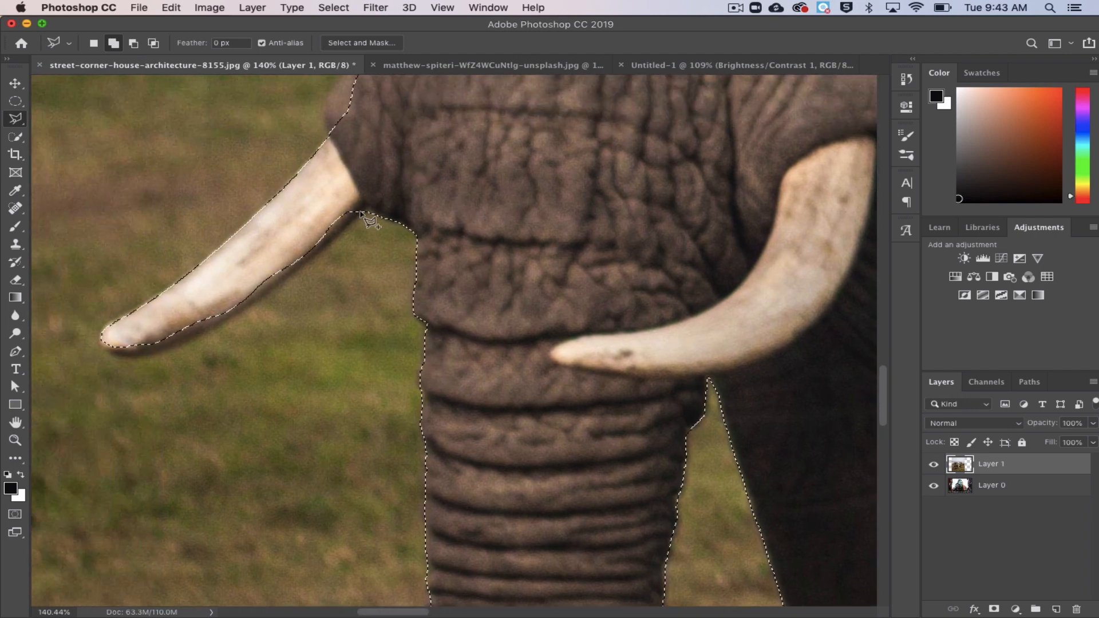
pyautogui.click(16, 140)
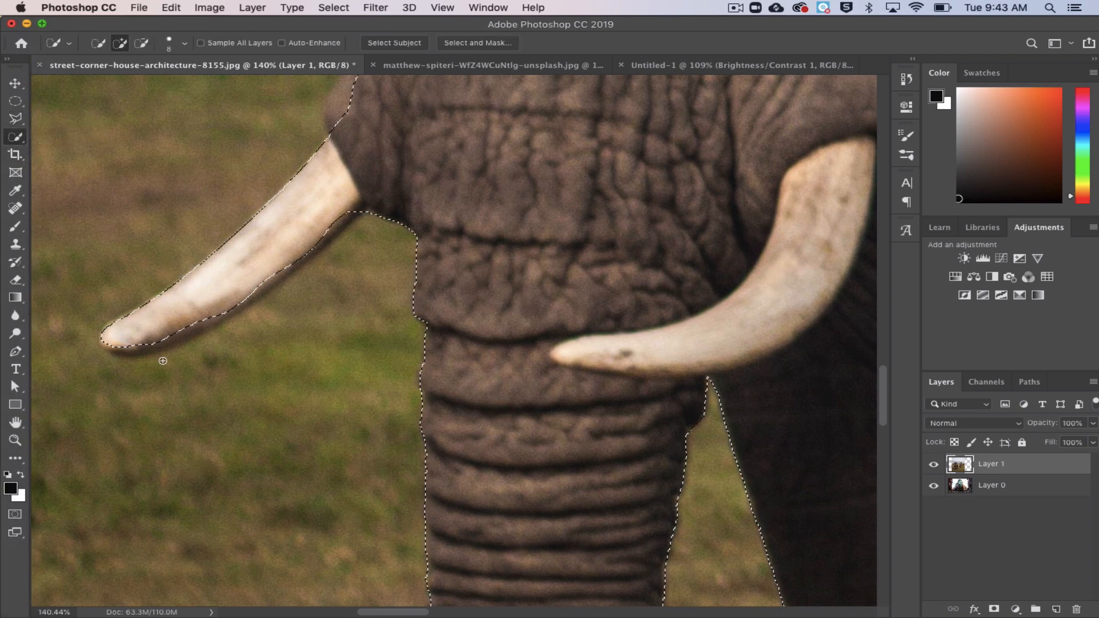
pyautogui.moveTo(265, 287); pyautogui.dragTo(309, 250)
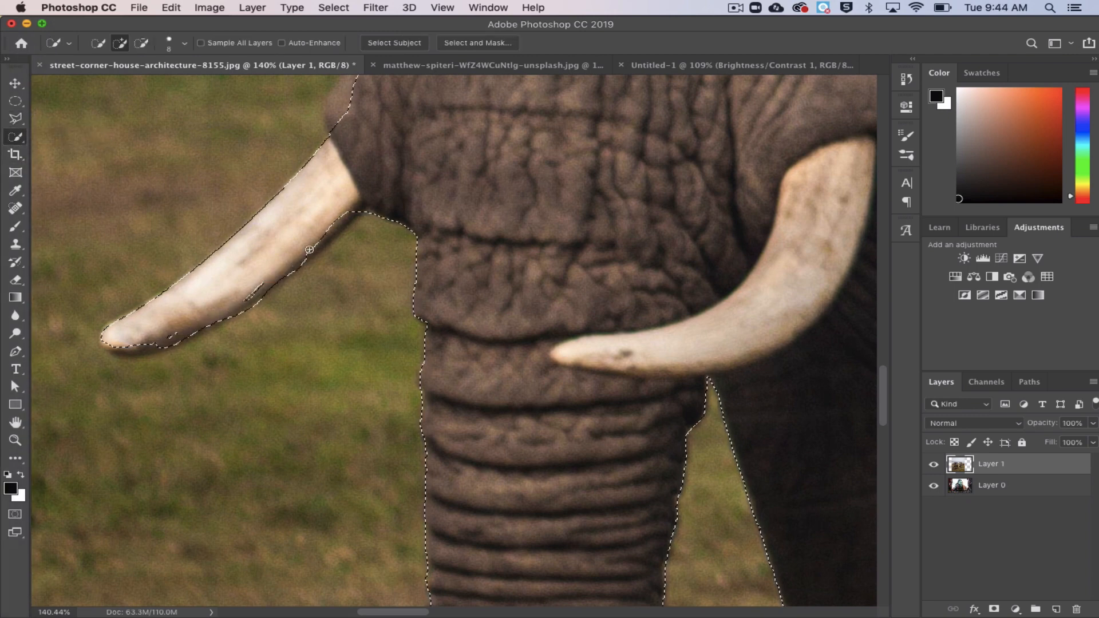
pyautogui.moveTo(352, 209); pyautogui.dragTo(269, 279)
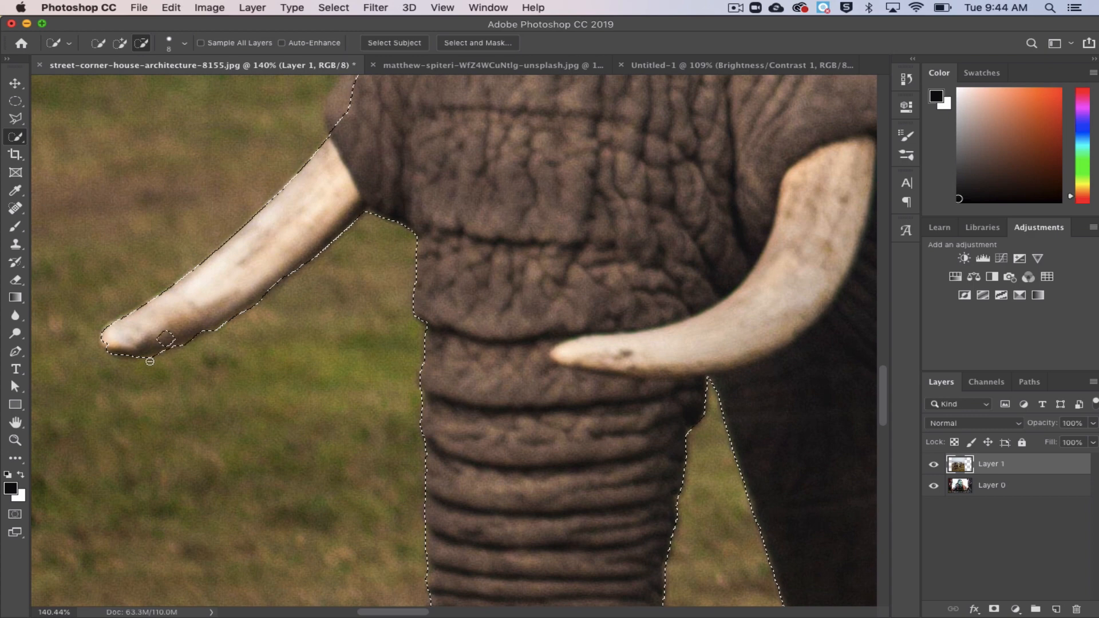
# Add the missed bulge of skin just above the outer tusk's base to the selection with the Polygonal Lasso.
pyautogui.click(18, 119)
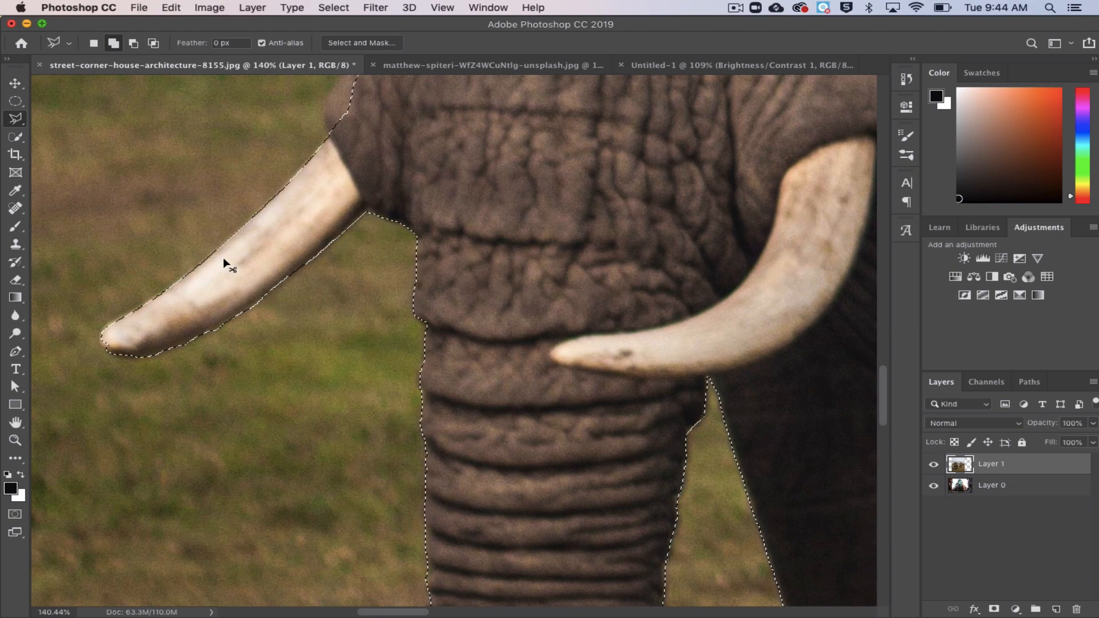
pyautogui.scroll(5, 226, 323)
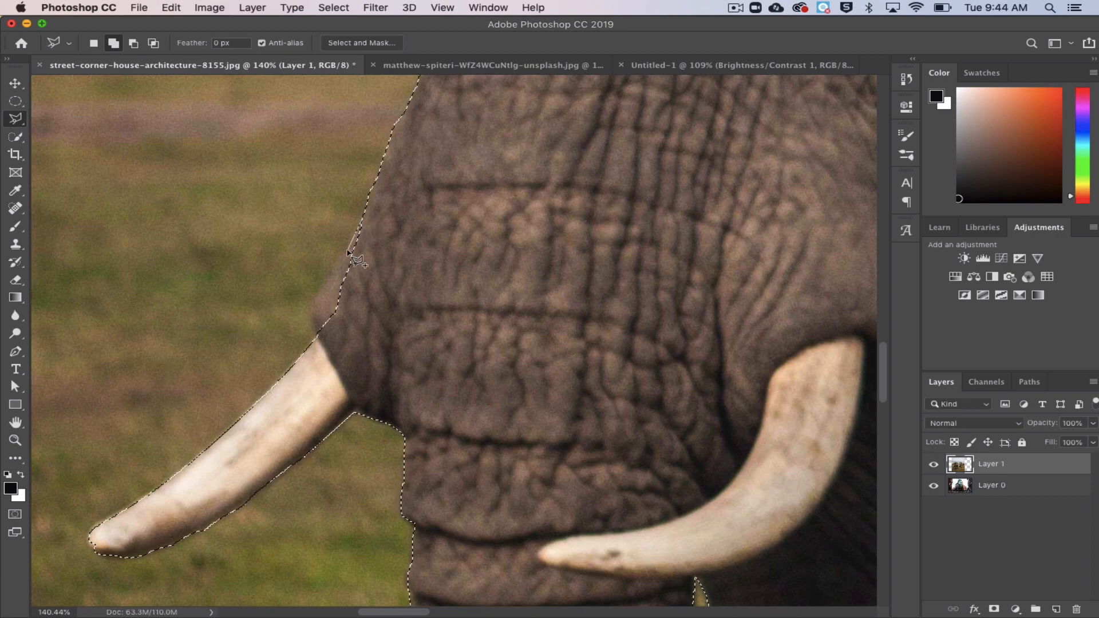
pyautogui.click(318, 339)
pyautogui.click(394, 207)
# Check the selection outline around the head, ear, legs and trunk, and hide the street photo layer (Layer 0).
pyautogui.scroll(10, 393, 206)
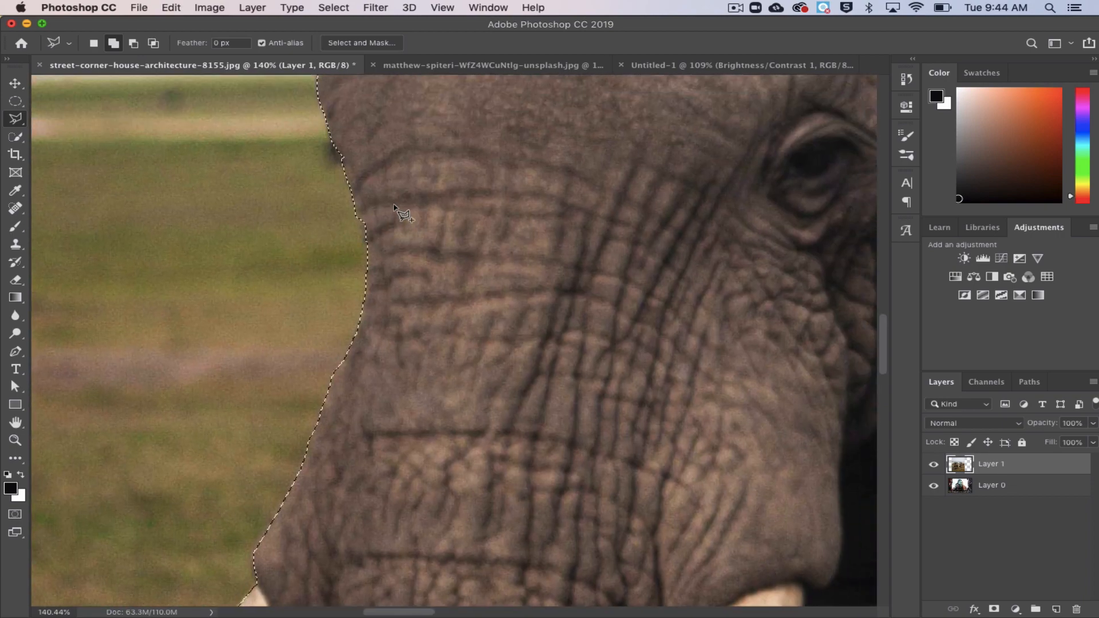
pyautogui.hscroll(5, 393, 207)
pyautogui.scroll(10, 393, 206)
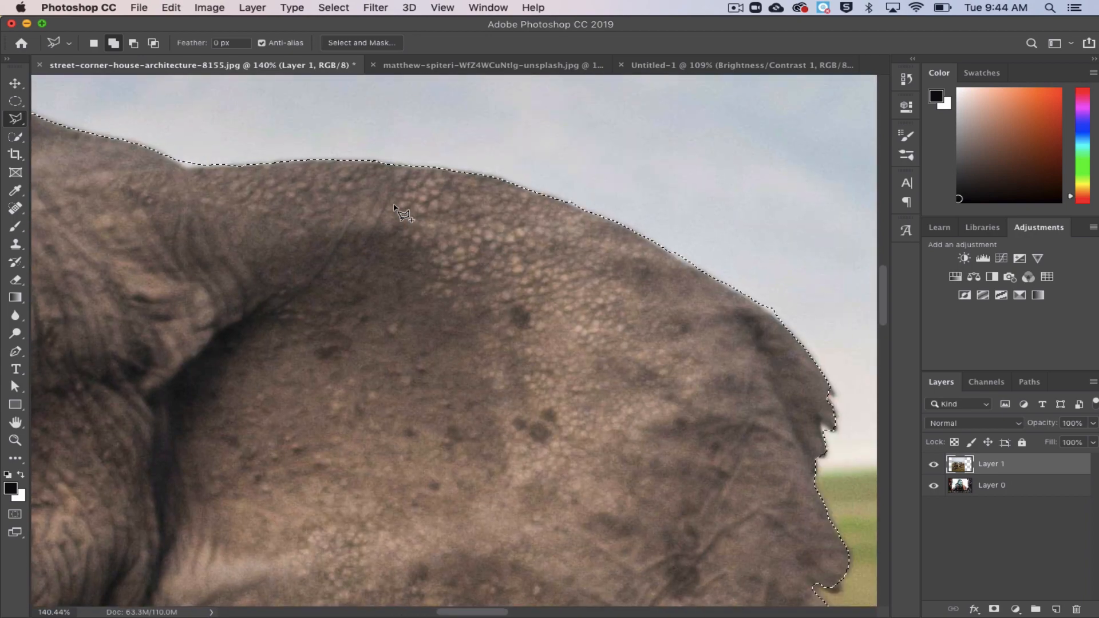
pyautogui.hscroll(5, 393, 206)
pyautogui.press('alt')
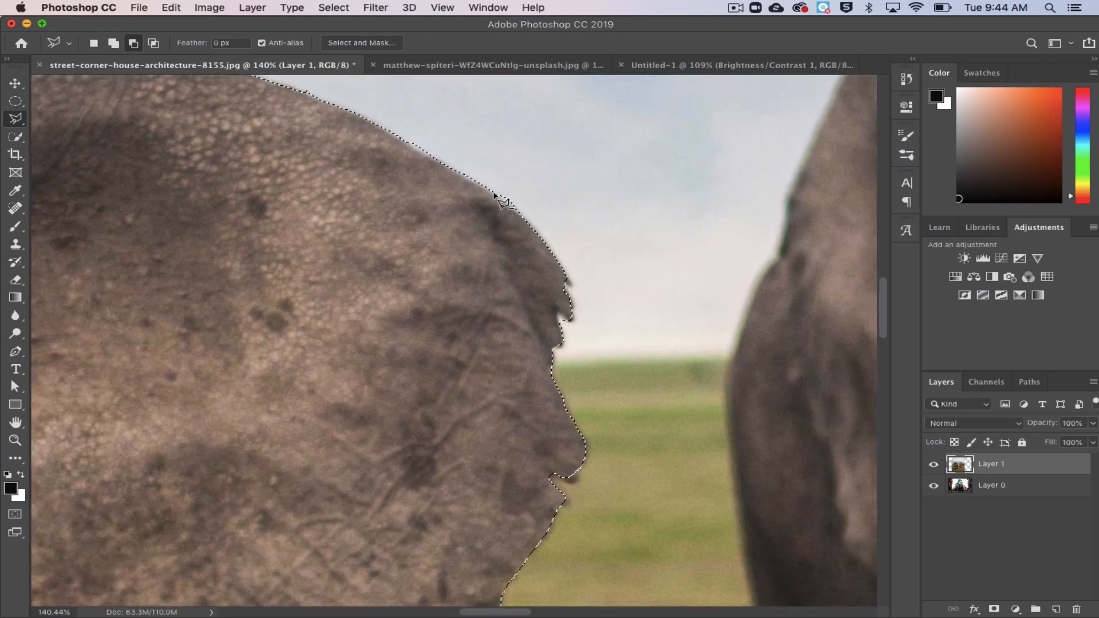
pyautogui.scroll(-10, 526, 175)
pyautogui.hscroll(-5, 527, 175)
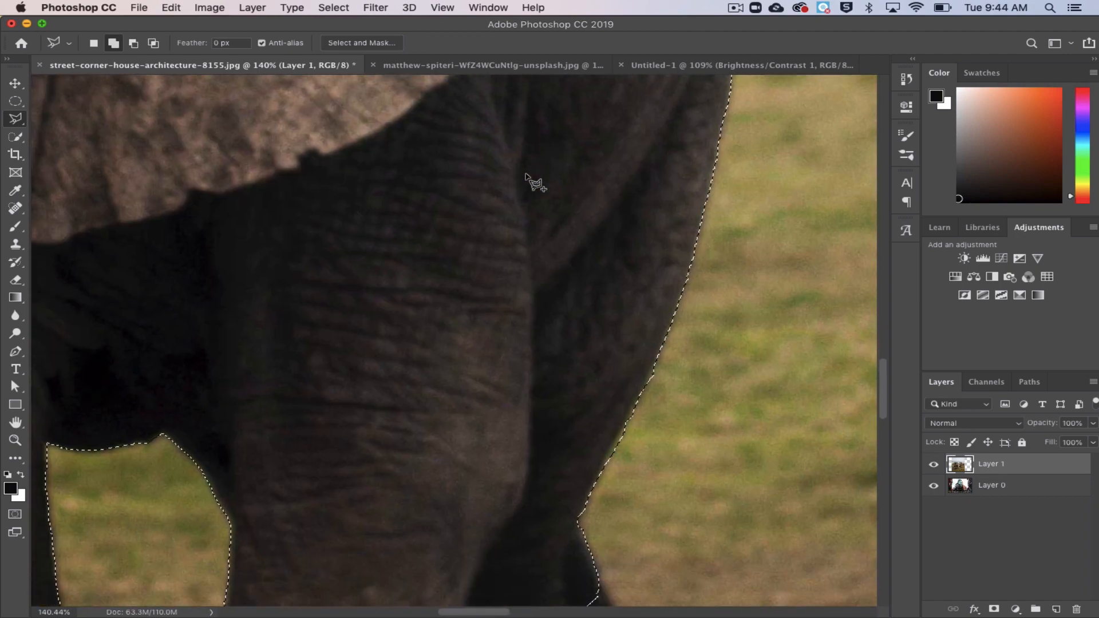
pyautogui.scroll(2, 527, 174)
pyautogui.hscroll(-1, 527, 174)
pyautogui.moveTo(525, 175); pyautogui.dragTo(441, 178)
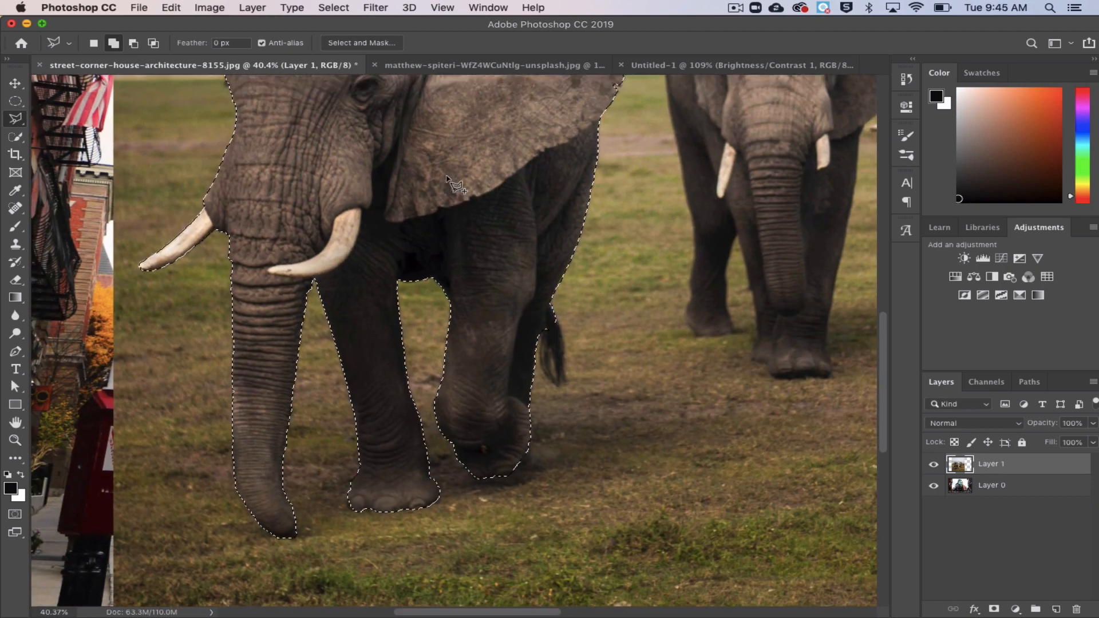
pyautogui.scroll(6, 443, 177)
pyautogui.click(932, 487)
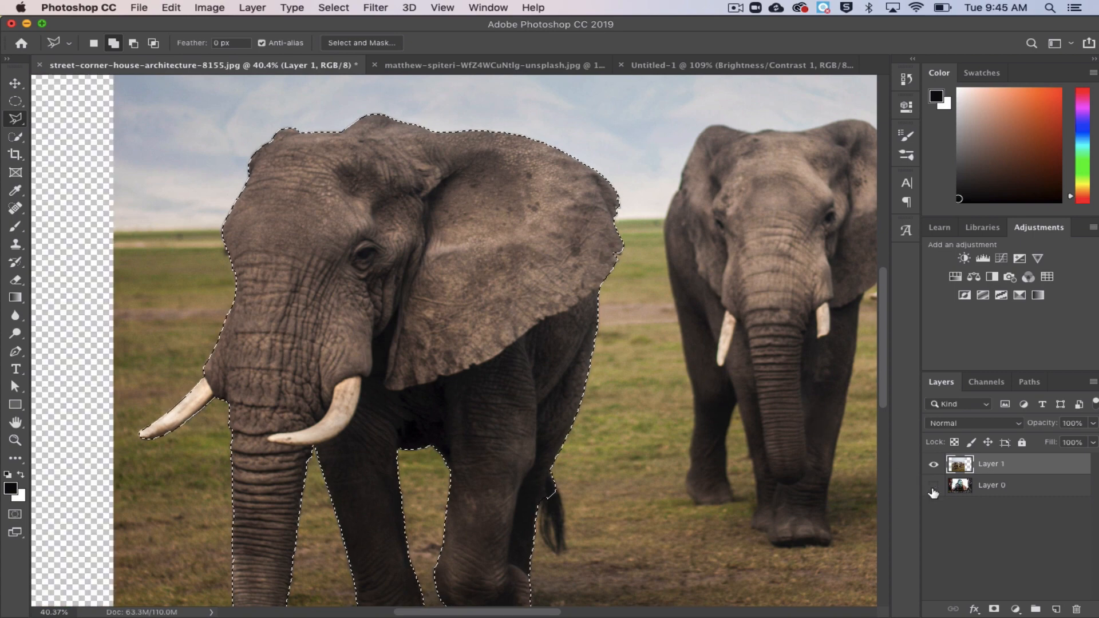
# Preview the selected elephant as a separate layer with the source photo hidden, and undo the layer copy.
pyautogui.press('super+j')
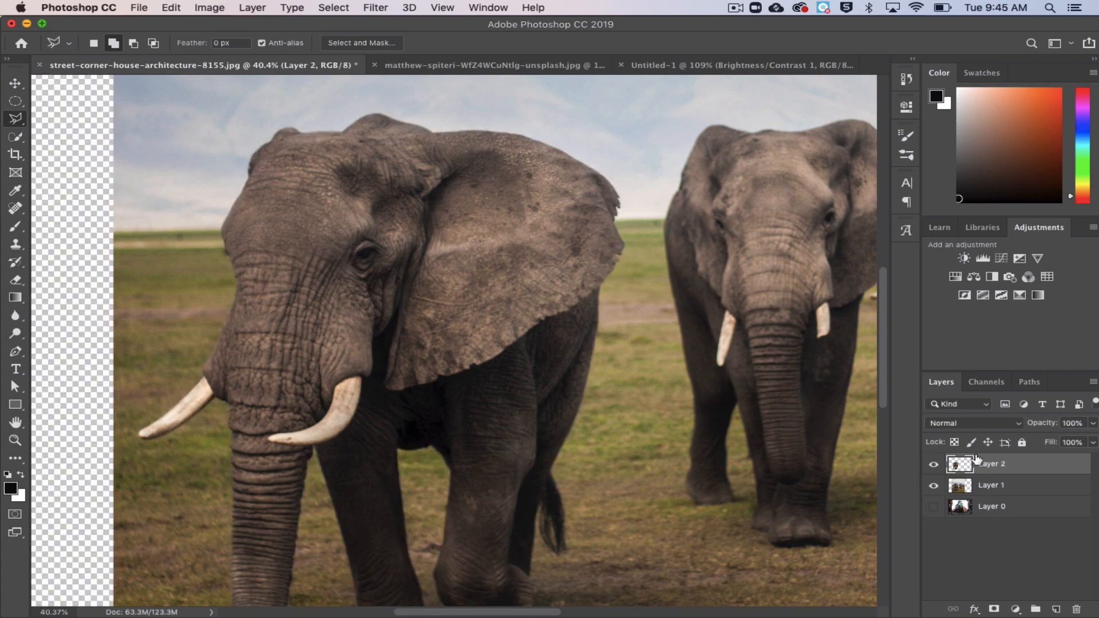
pyautogui.click(932, 487)
pyautogui.scroll(-5, 506, 495)
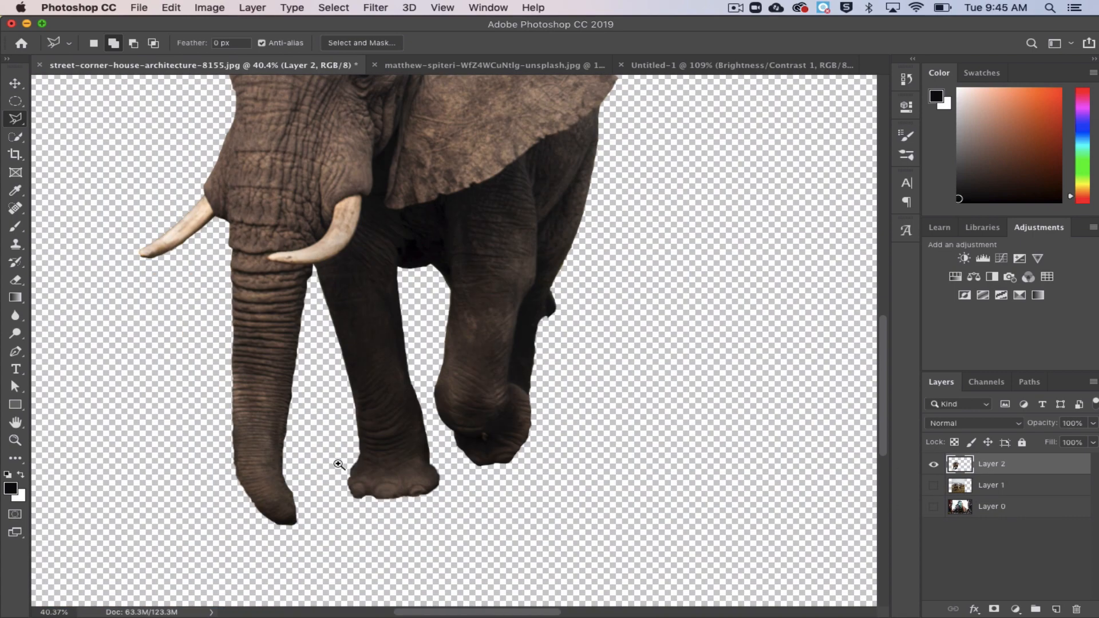
pyautogui.moveTo(339, 464); pyautogui.dragTo(384, 469)
pyautogui.scroll(6, 385, 471)
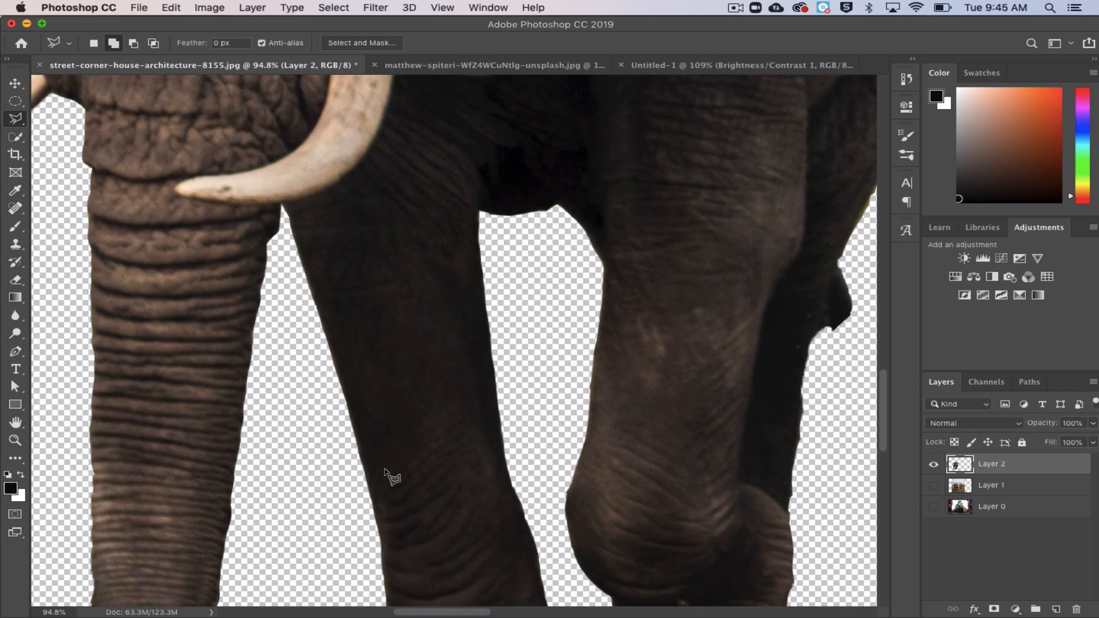
pyautogui.hscroll(2, 479, 364)
pyautogui.hscroll(5, 454, 318)
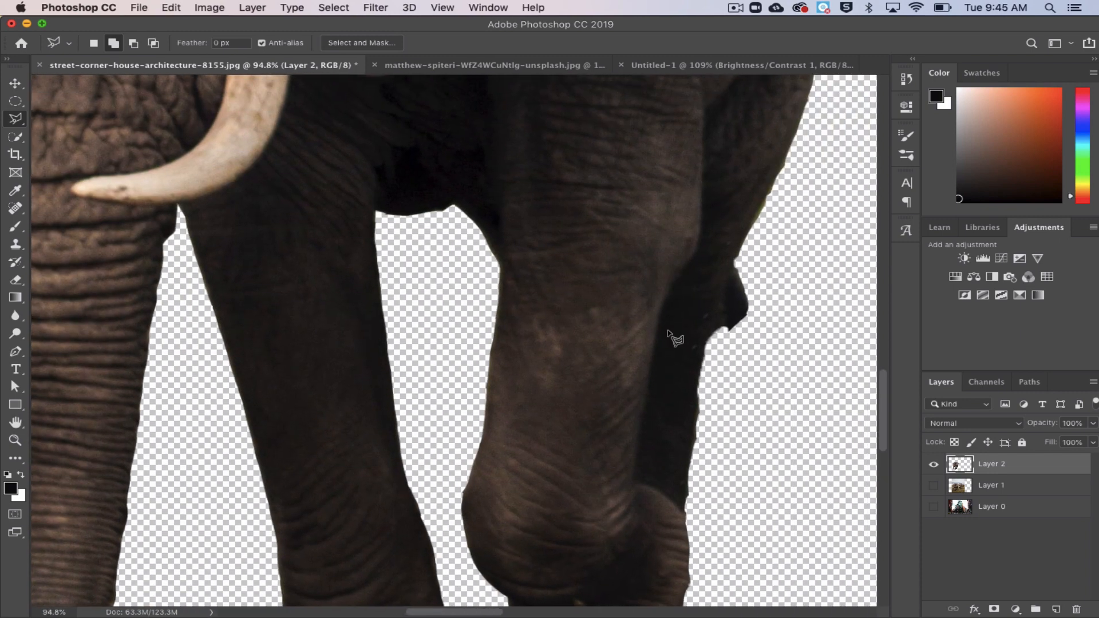
pyautogui.moveTo(695, 434); pyautogui.dragTo(730, 433)
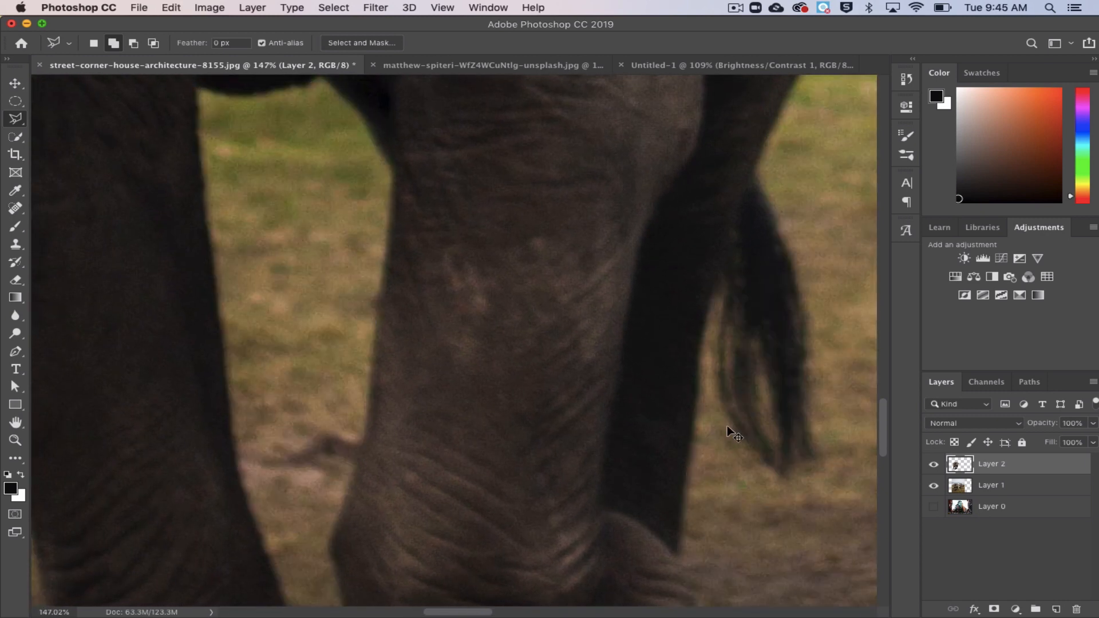
pyautogui.press('super+z')
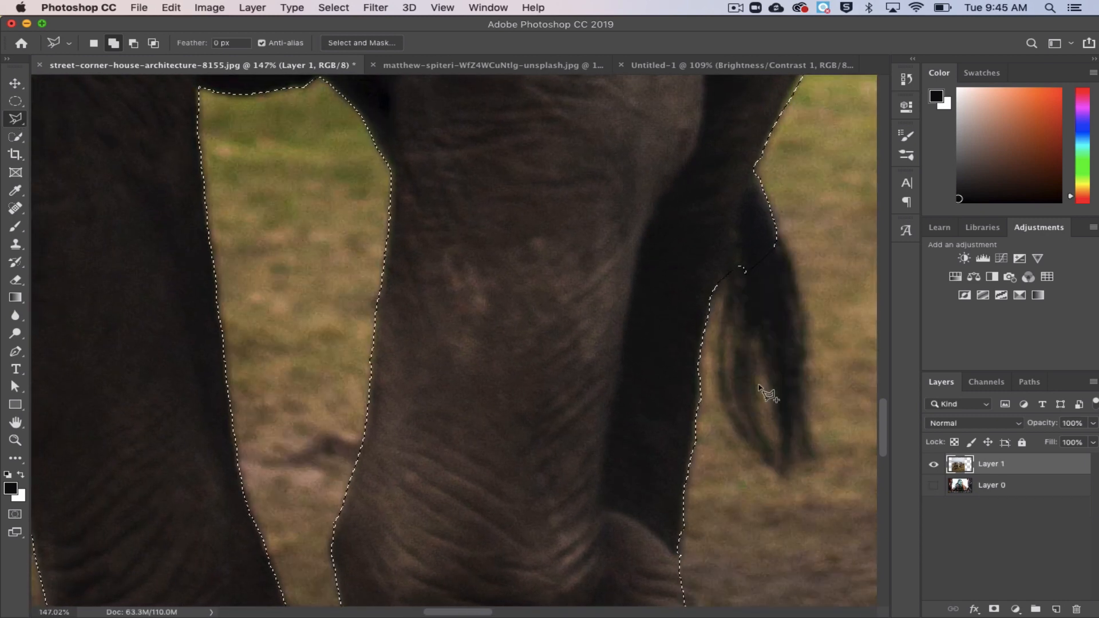
# Subtract the thin strip of grass along the rear leg below the tail from the selection with the Polygonal Lasso.
pyautogui.press('alt')
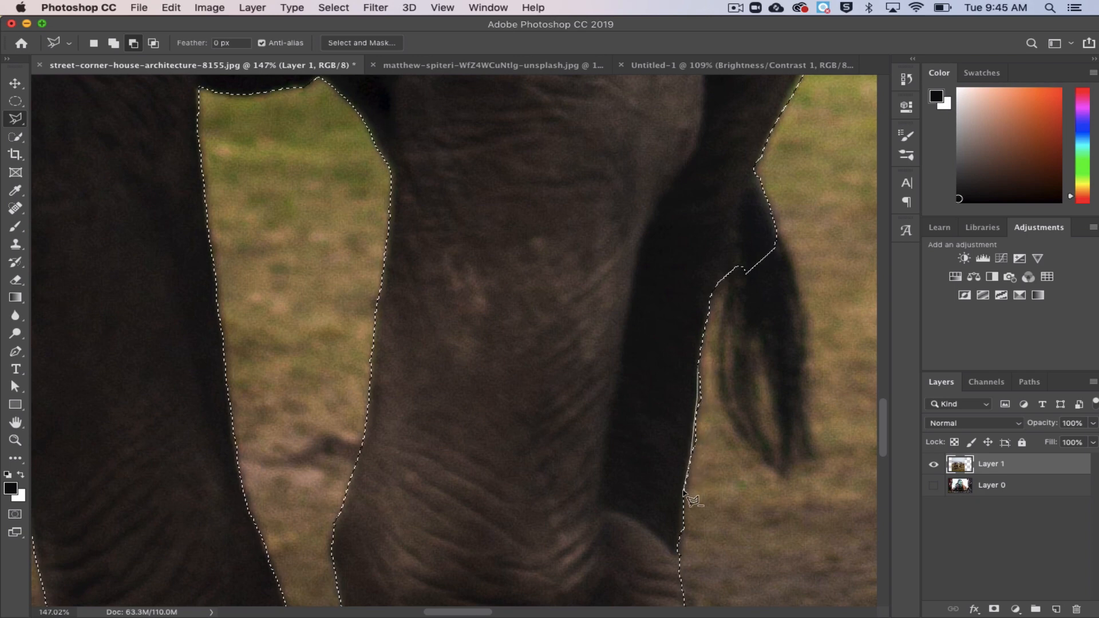
pyautogui.click(677, 551)
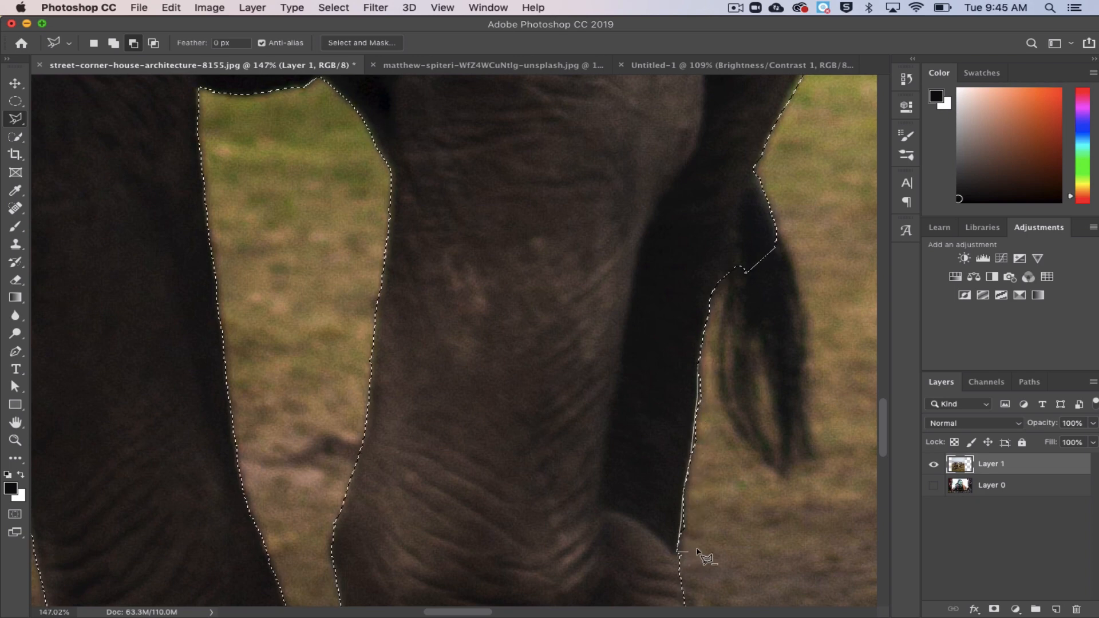
pyautogui.doubleClick(713, 316)
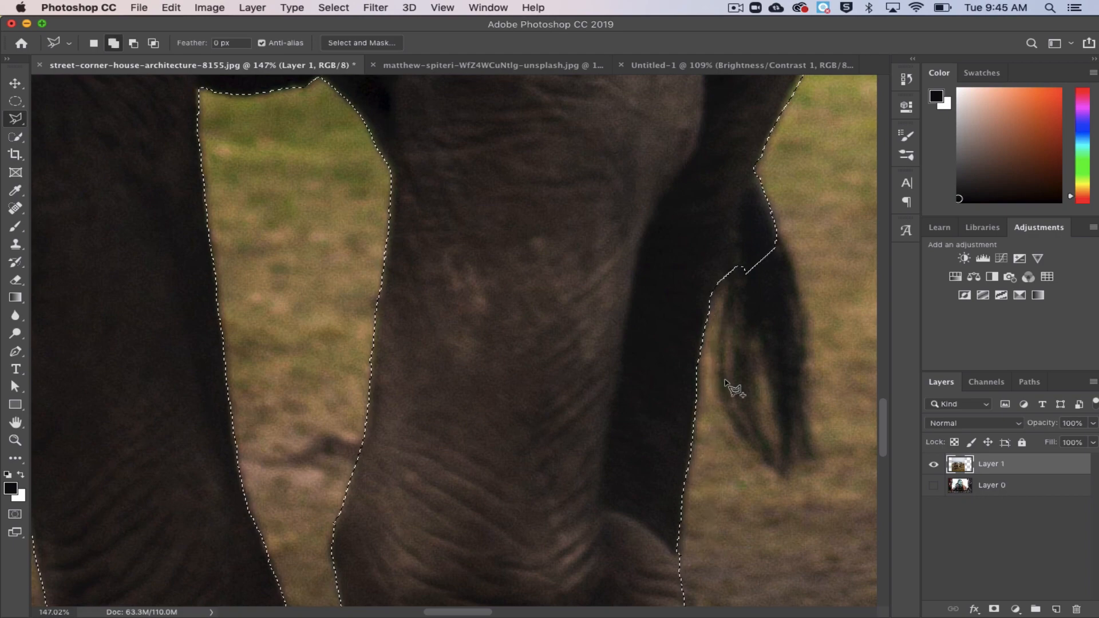
# Subtract the sliver of grass along the rear thigh above the tail from the selection with the Polygonal Lasso.
pyautogui.scroll(4, 732, 339)
pyautogui.hscroll(-3, 732, 338)
pyautogui.scroll(5, 740, 345)
pyautogui.hscroll(4, 740, 346)
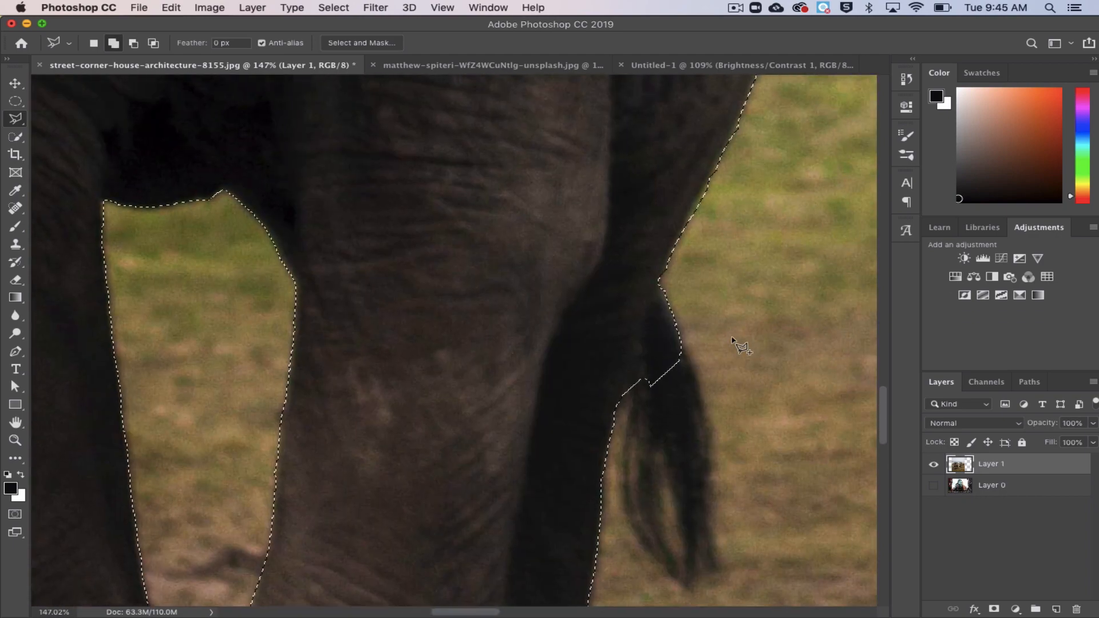
pyautogui.scroll(-2, 732, 339)
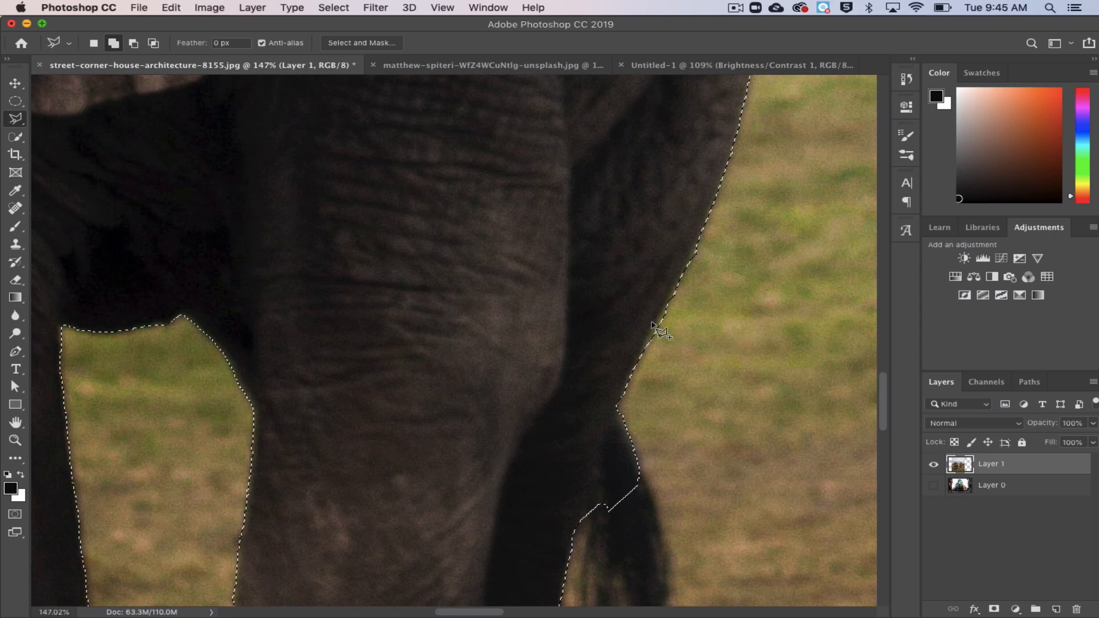
pyautogui.press('alt')
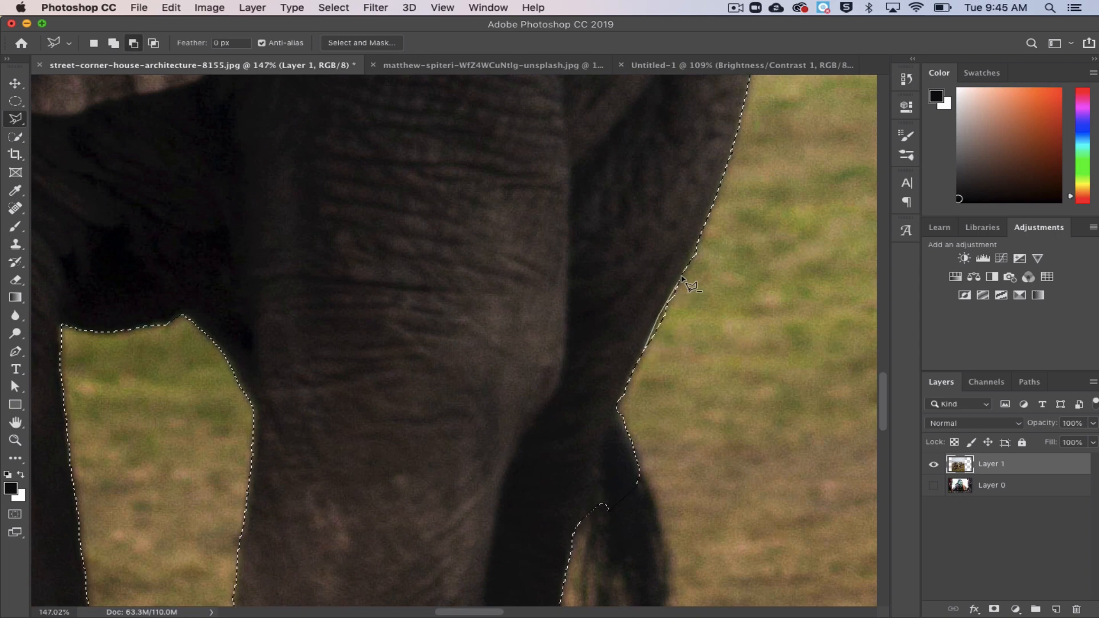
pyautogui.click(706, 225)
pyautogui.click(738, 330)
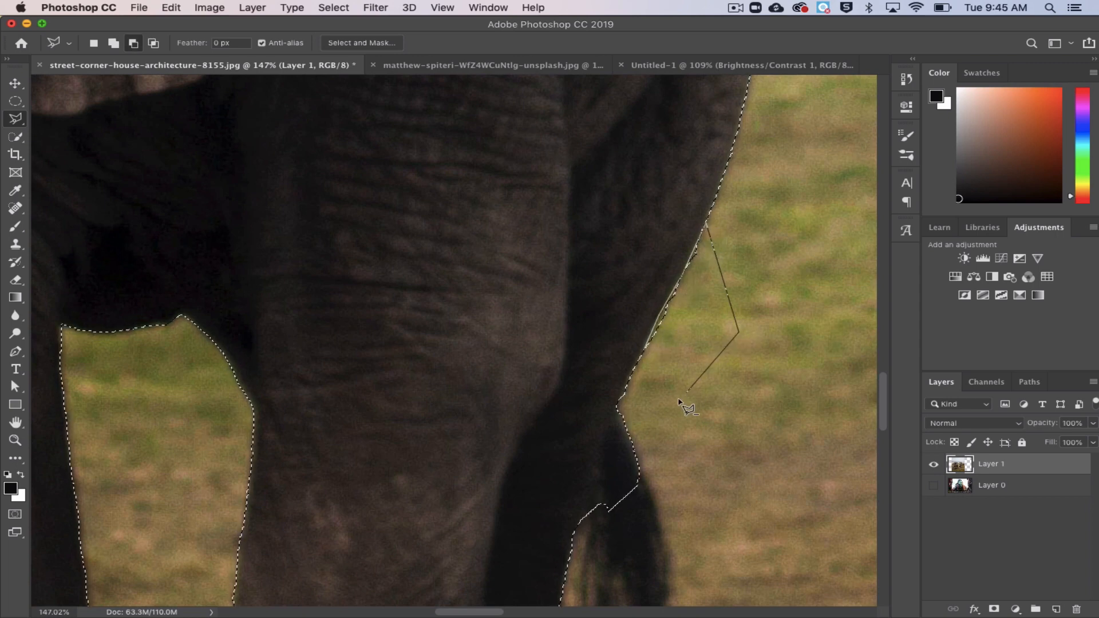
pyautogui.doubleClick(650, 406)
# Check the selection around the ear's edge and copy the selected elephant to a new layer.
pyautogui.scroll(10, 651, 406)
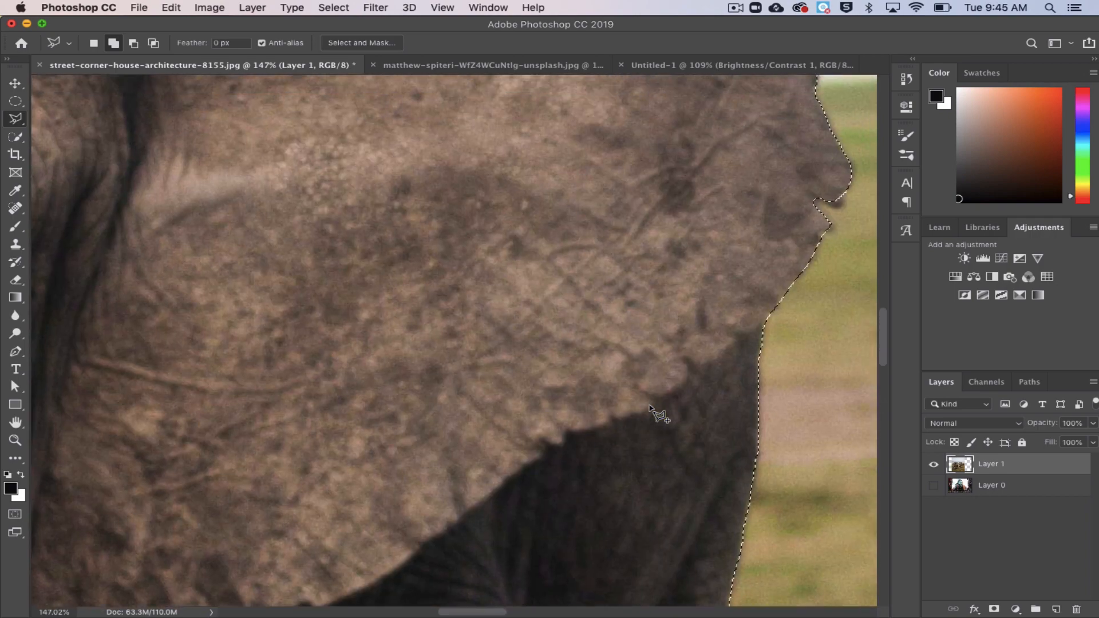
pyautogui.press('shift')
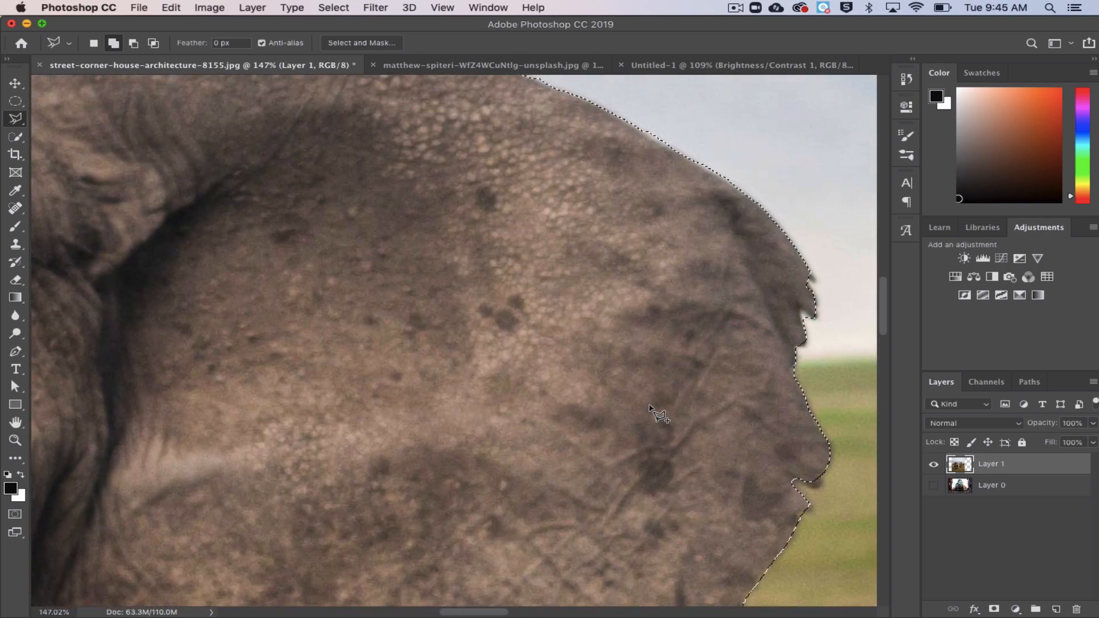
pyautogui.scroll(-1, 651, 406)
pyautogui.press('super+j')
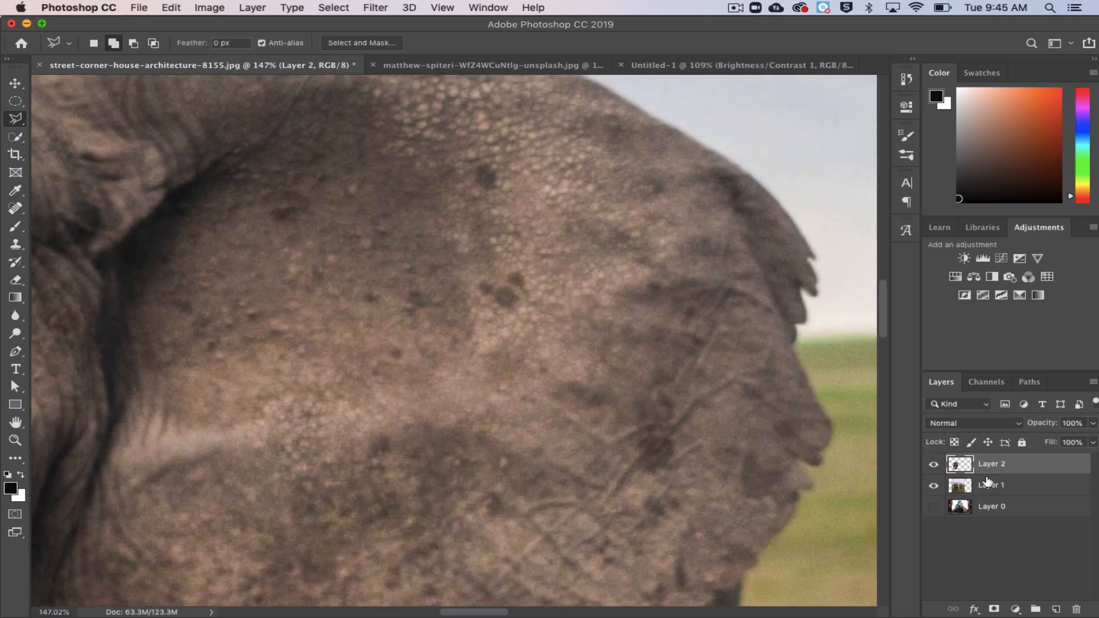
# Hide the elephant source photo and examine the cutout's edges around the legs, feet, trunk and overall outline.
pyautogui.click(934, 485)
pyautogui.scroll(-20, 633, 503)
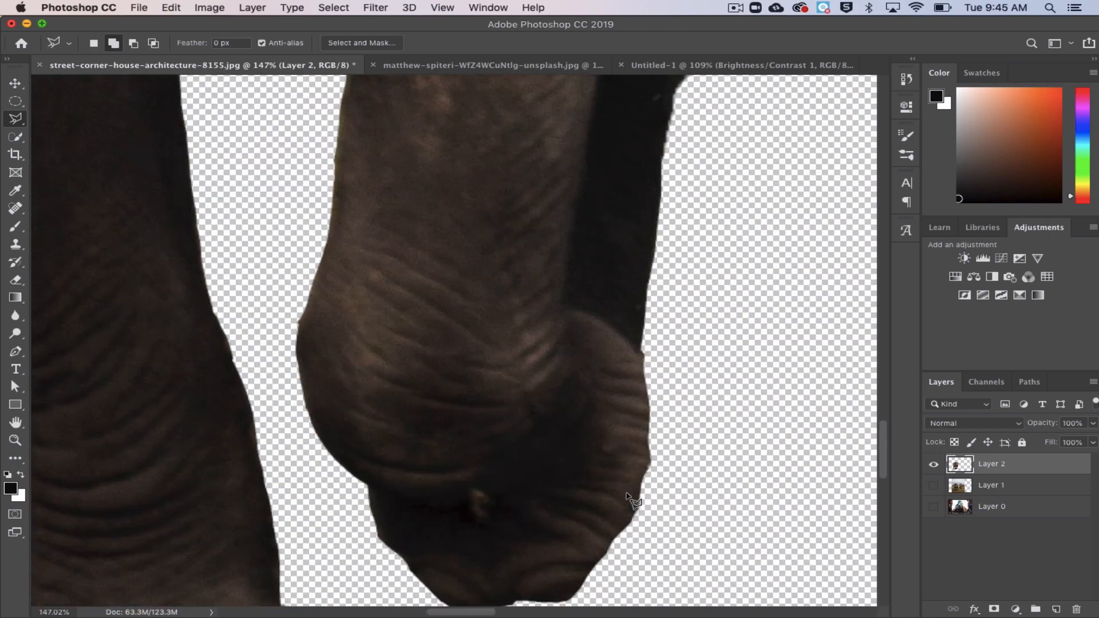
pyautogui.scroll(-10, 609, 422)
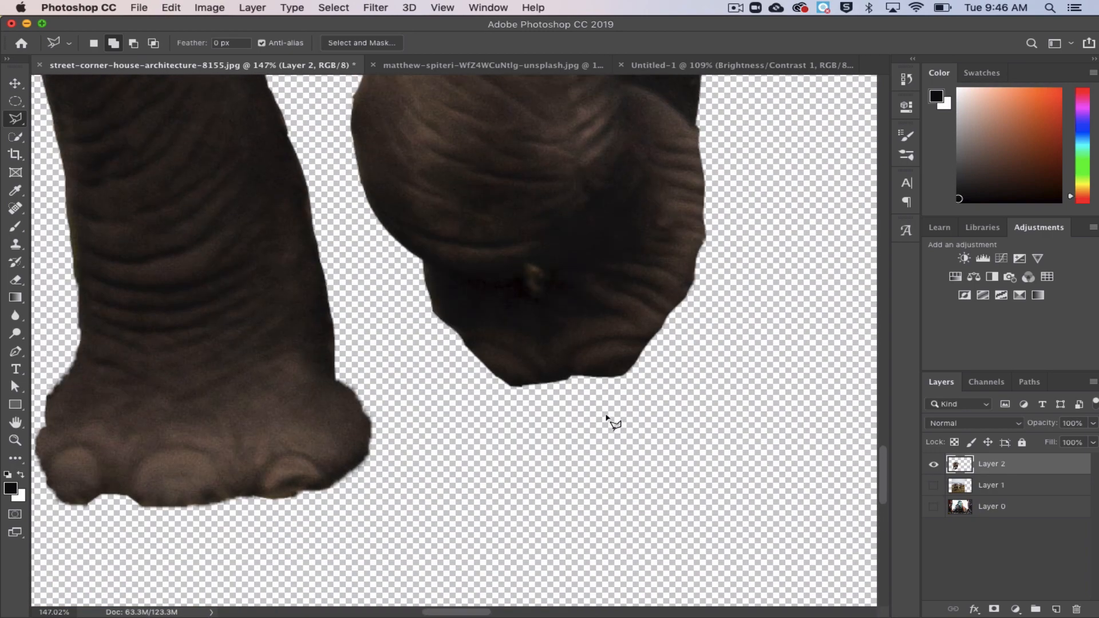
pyautogui.scroll(1, 430, 382)
pyautogui.hscroll(-1, 430, 381)
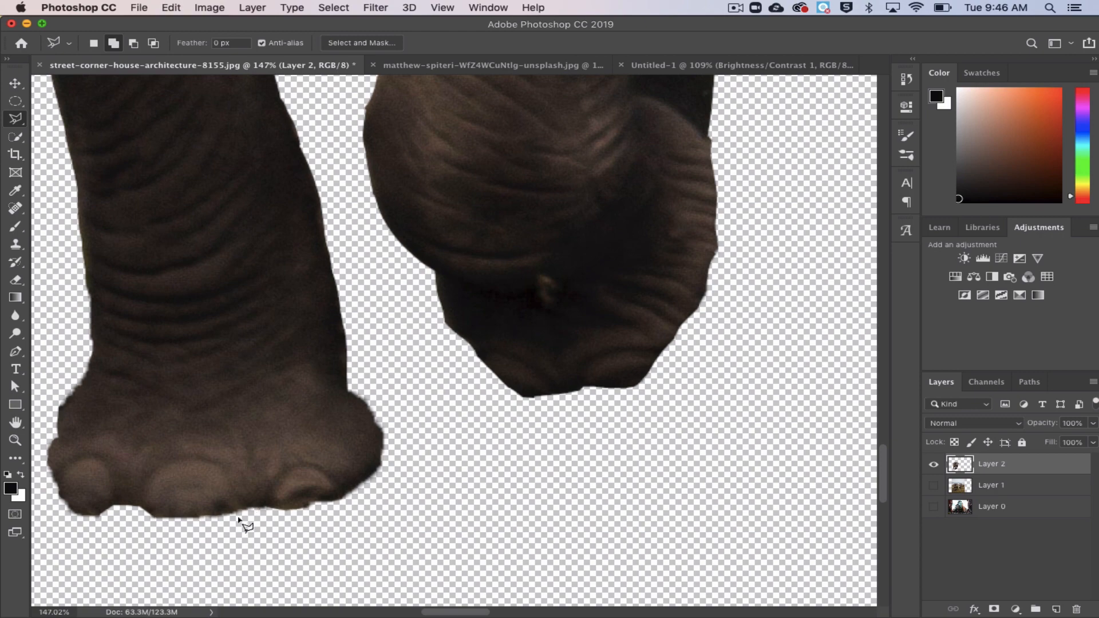
pyautogui.keyDown('alt'); pyautogui.scroll(-6, 238, 517); pyautogui.keyUp('alt')
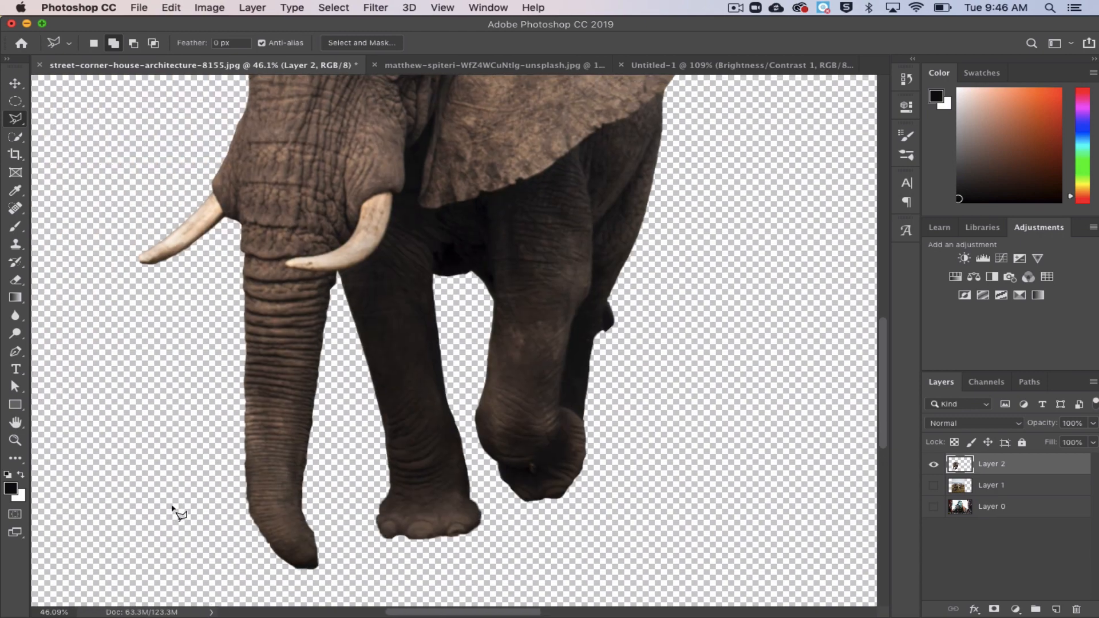
pyautogui.scroll(5, 294, 266)
pyautogui.keyDown('alt'); pyautogui.scroll(-3, 291, 266); pyautogui.keyUp('alt')
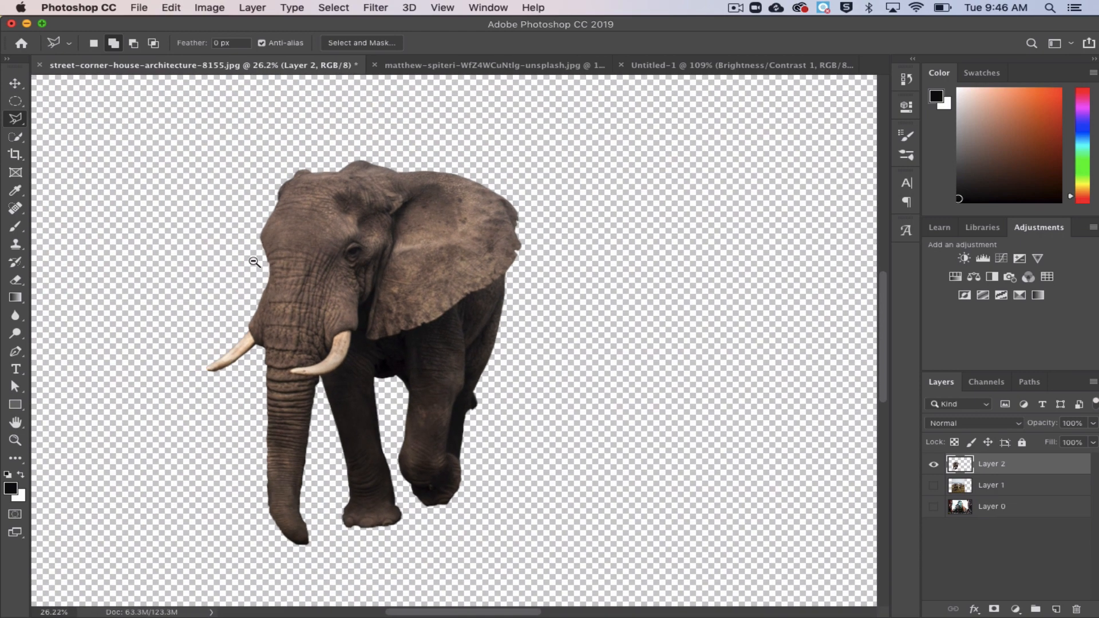
# Move the hidden elephant source photo layer below the street scene layer and show the street scene.
pyautogui.moveTo(990, 487); pyautogui.dragTo(988, 518)
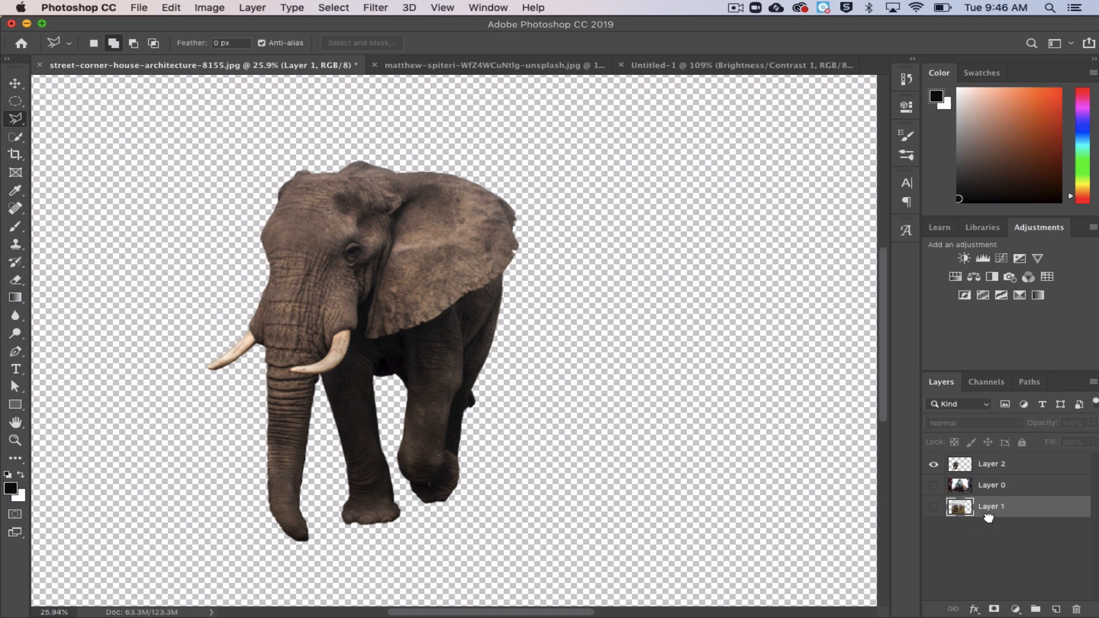
pyautogui.click(933, 485)
pyautogui.hscroll(-3, 485, 468)
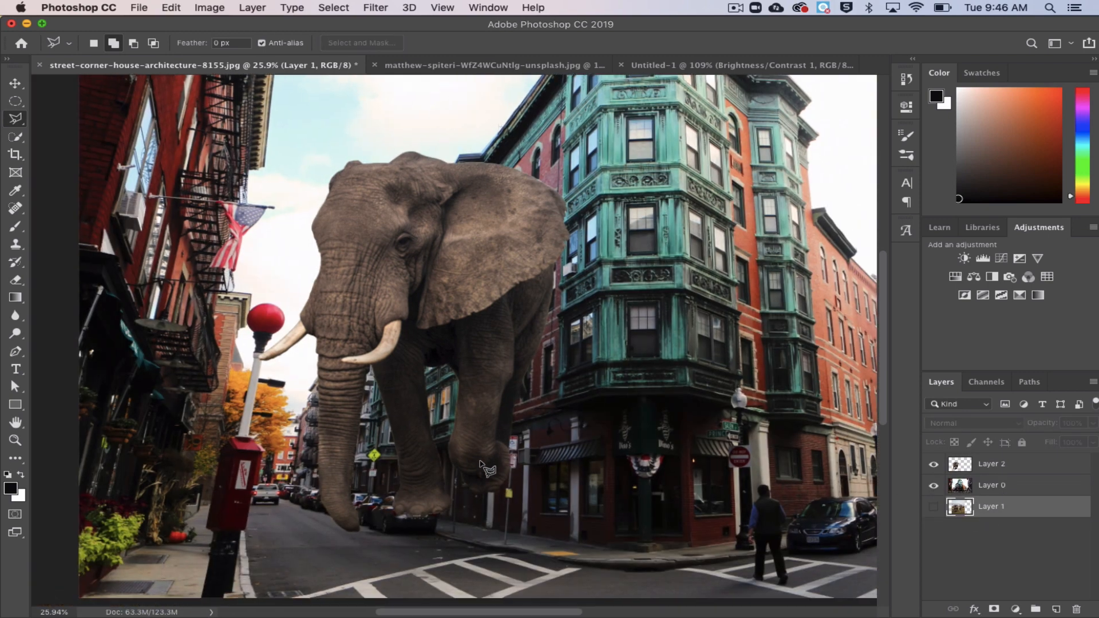
# Flip the elephant cutout on Layer 2 horizontally.
pyautogui.rightClick(947, 464)
pyautogui.click(964, 467)
pyautogui.click(188, 8)
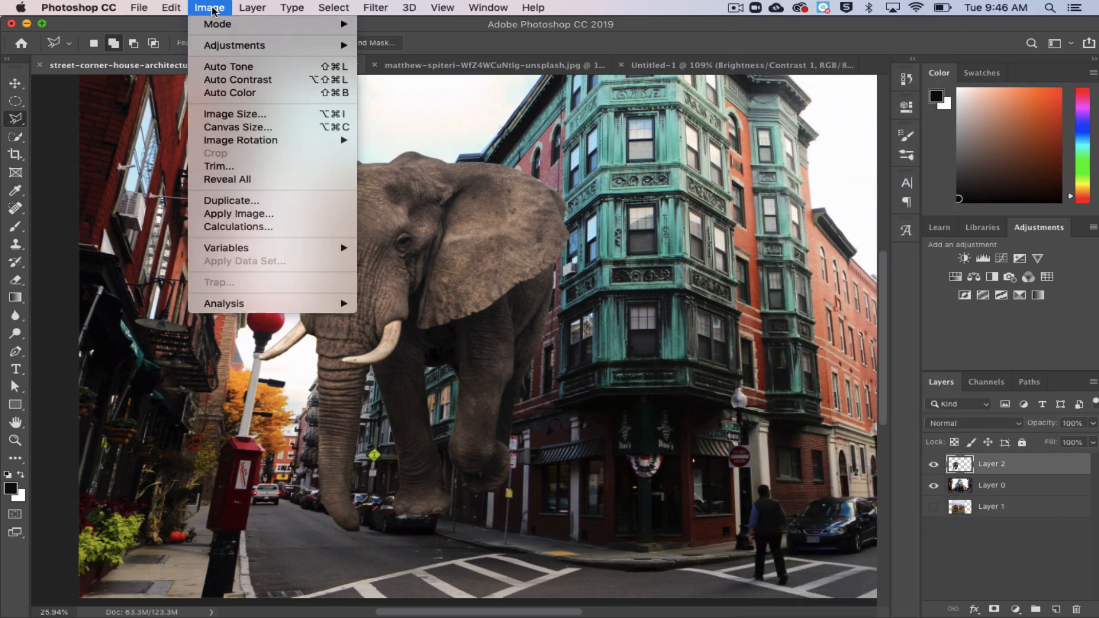
pyautogui.moveTo(177, 9)
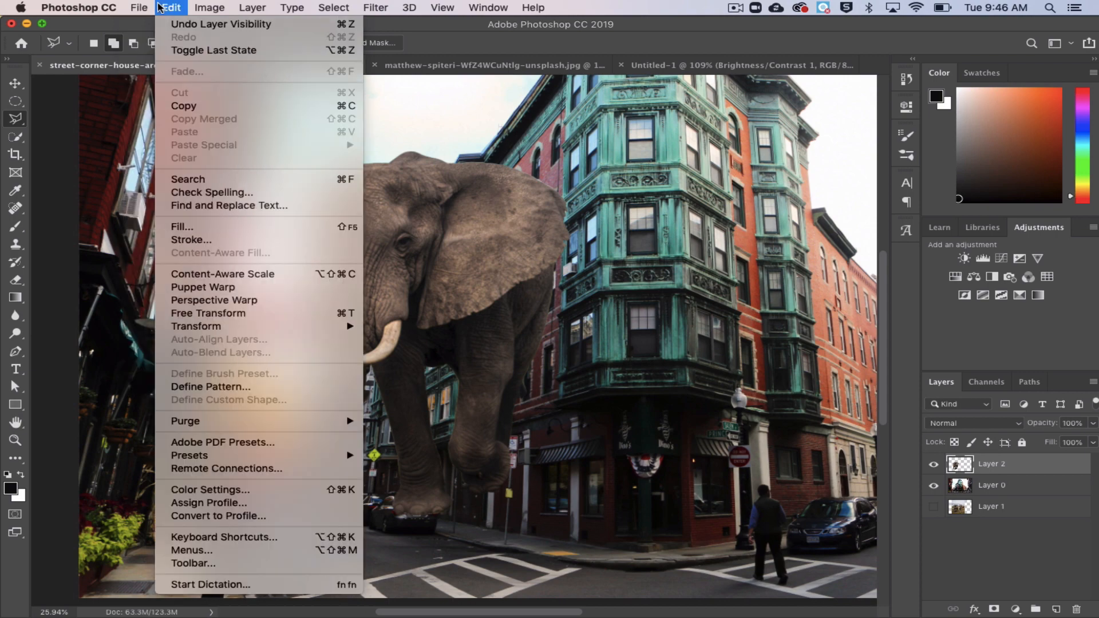
pyautogui.moveTo(199, 326)
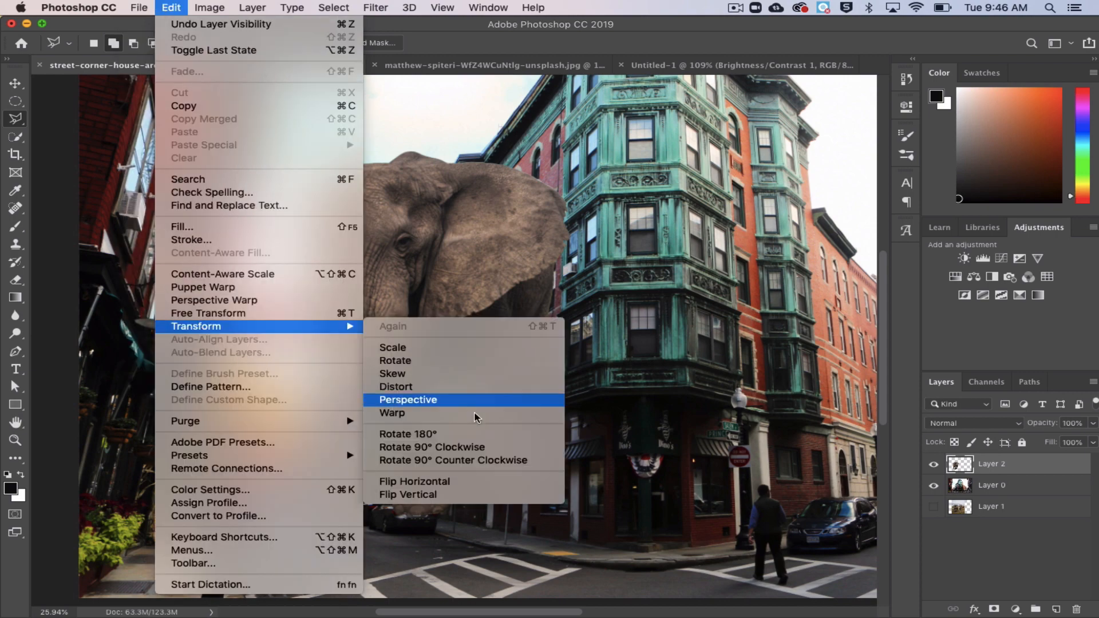
pyautogui.click(472, 482)
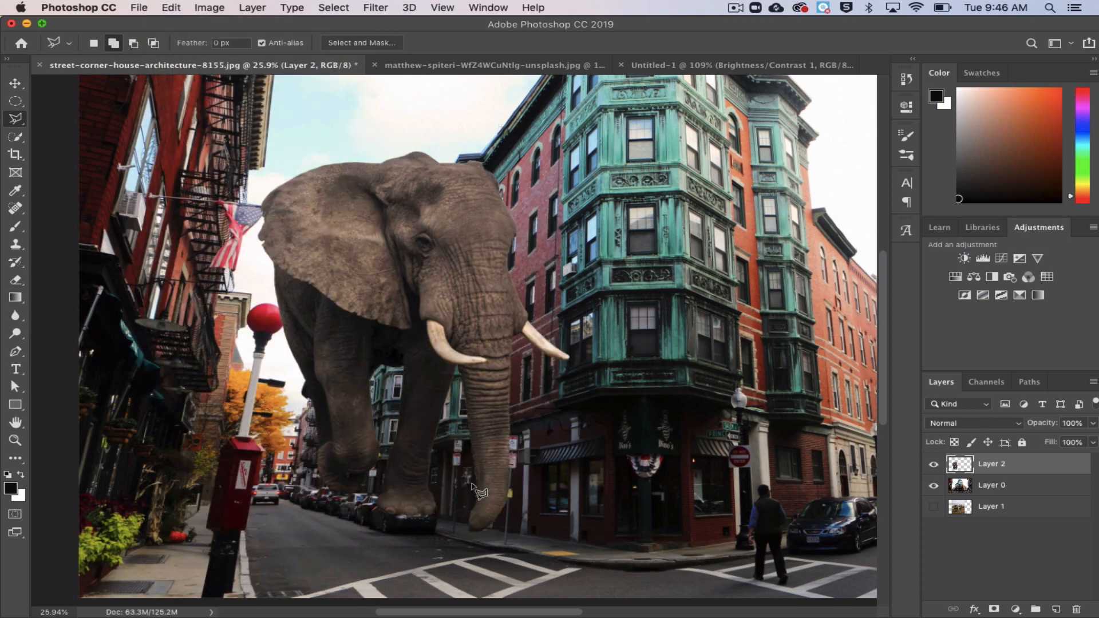
# Free-transform the elephant, scaling it down proportionally to about 87% and moving it down onto the crosswalk.
pyautogui.press('super+t')
pyautogui.moveTo(361, 406); pyautogui.dragTo(333, 457)
pyautogui.moveTo(541, 585); pyautogui.dragTo(501, 535)
pyautogui.moveTo(406, 465); pyautogui.dragTo(458, 527)
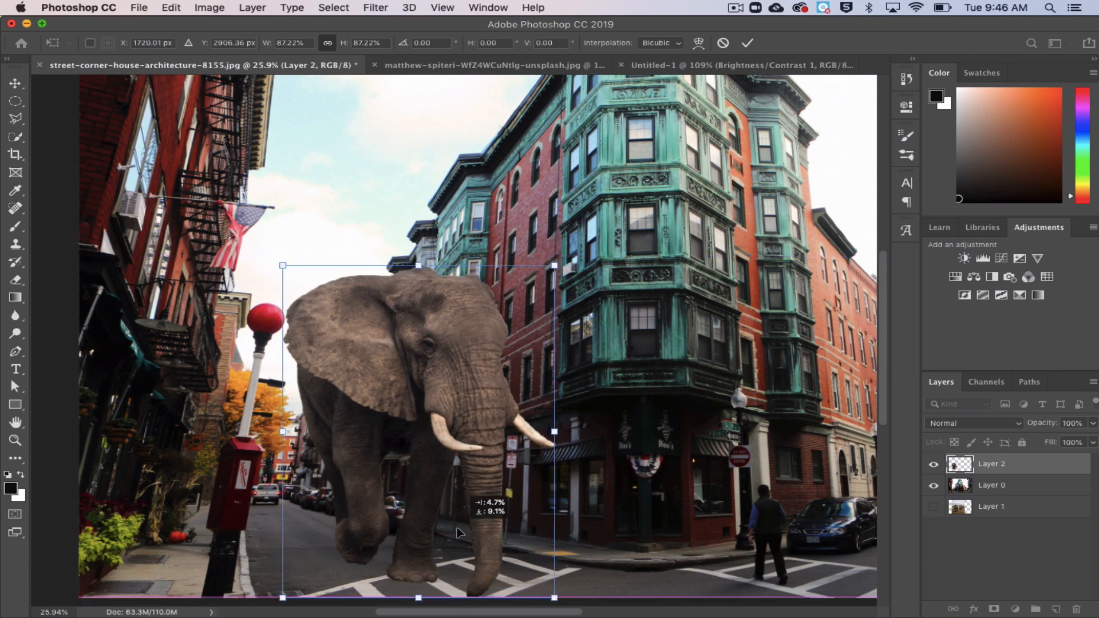
pyautogui.scroll(-3, 458, 527)
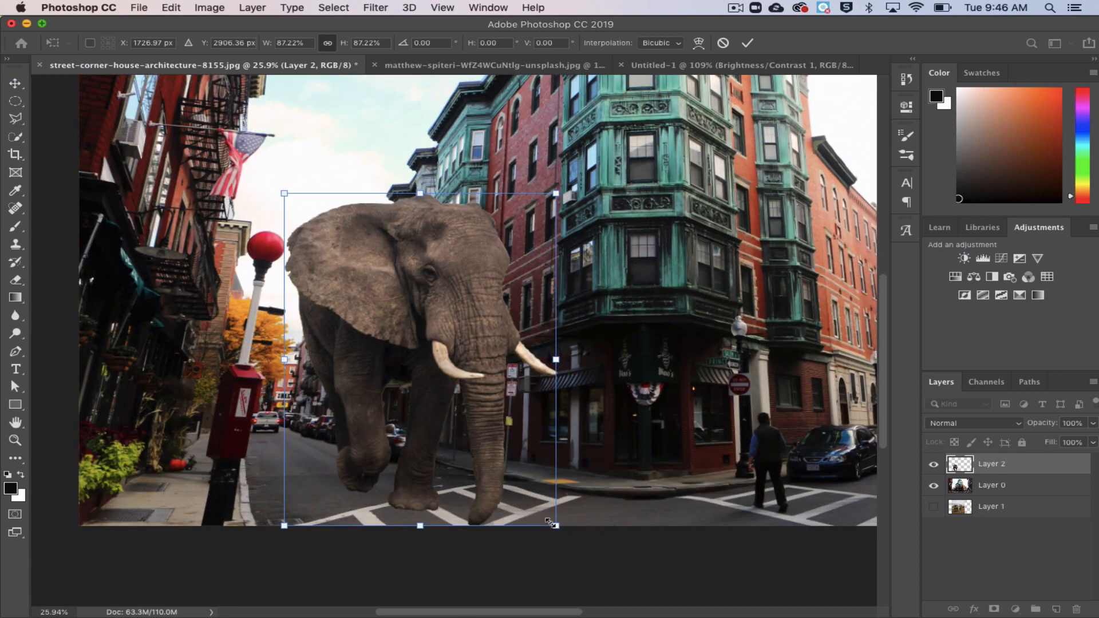
# Shrink the elephant further to slightly under 72%, stand it on the crosswalk in front of the parked cars and apply the transform.
pyautogui.moveTo(551, 522); pyautogui.dragTo(527, 491)
pyautogui.moveTo(426, 415); pyautogui.dragTo(435, 448)
pyautogui.moveTo(536, 520); pyautogui.dragTo(516, 496)
pyautogui.moveTo(452, 447); pyautogui.dragTo(463, 472)
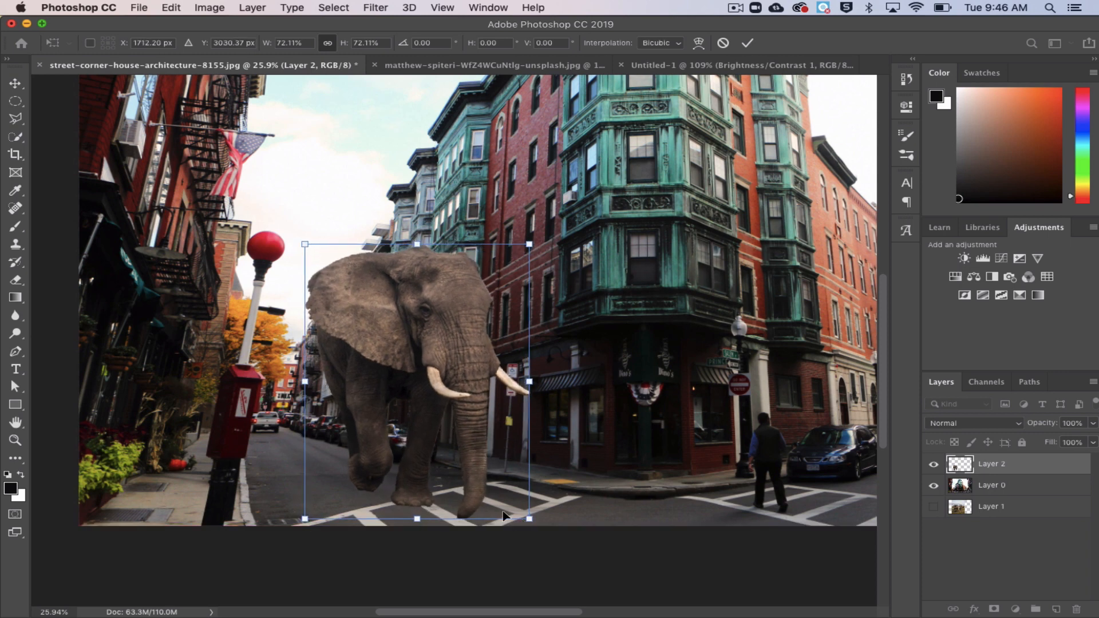
pyautogui.moveTo(497, 509)
pyautogui.mouseDown()
pyautogui.moveTo(485, 506)
pyautogui.moveTo(520, 508)
pyautogui.moveTo(473, 484)
pyautogui.moveTo(517, 514)
pyautogui.moveTo(479, 493)
pyautogui.moveTo(484, 501)
pyautogui.mouseUp()
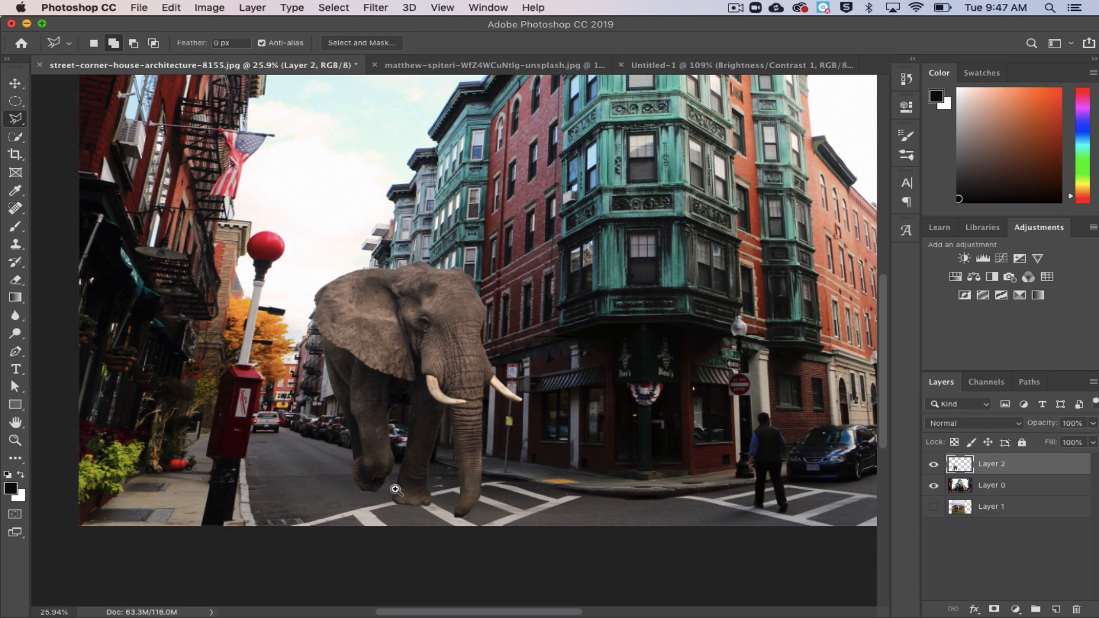
# Create a new empty layer above the elephant and choose the Brush tool for painting its shadow.
pyautogui.moveTo(396, 489)
pyautogui.mouseDown()
pyautogui.moveTo(448, 495)
pyautogui.moveTo(421, 499)
pyautogui.mouseUp()
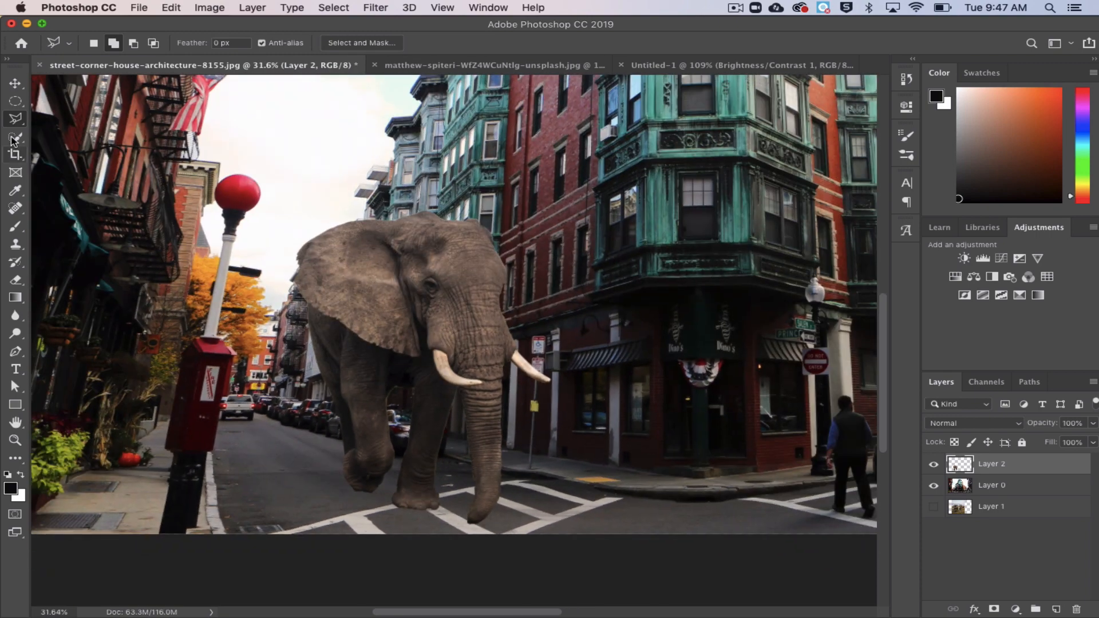
pyautogui.click(17, 229)
pyautogui.click(1055, 608)
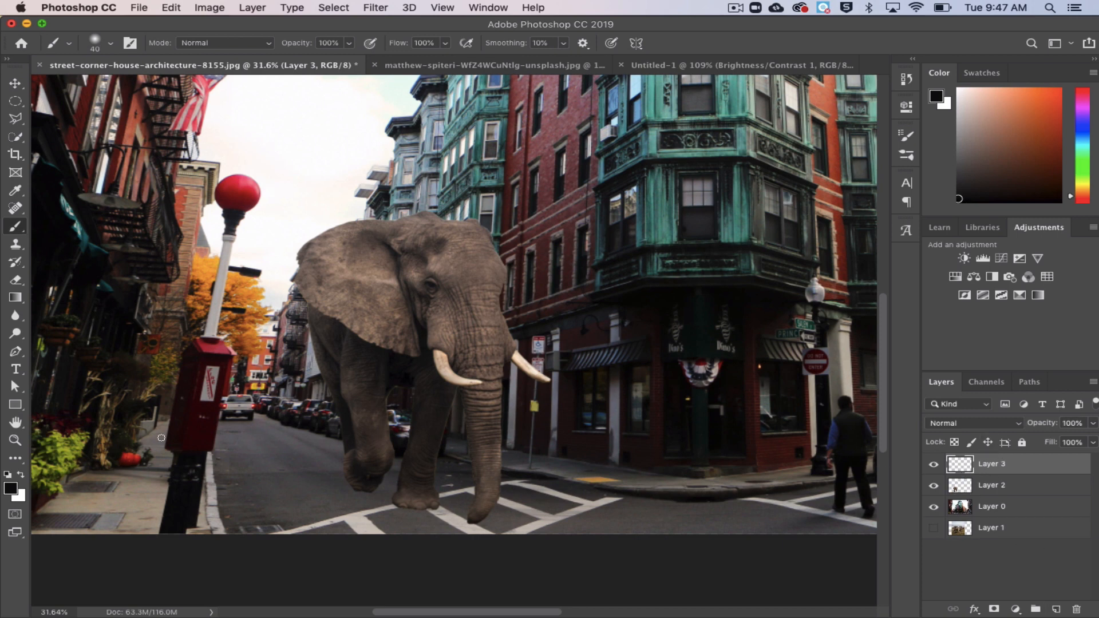
# Examine the direction and softness of the pedestrian's shadow at his feet on the crosswalk as a reference.
pyautogui.hscroll(5, 818, 511)
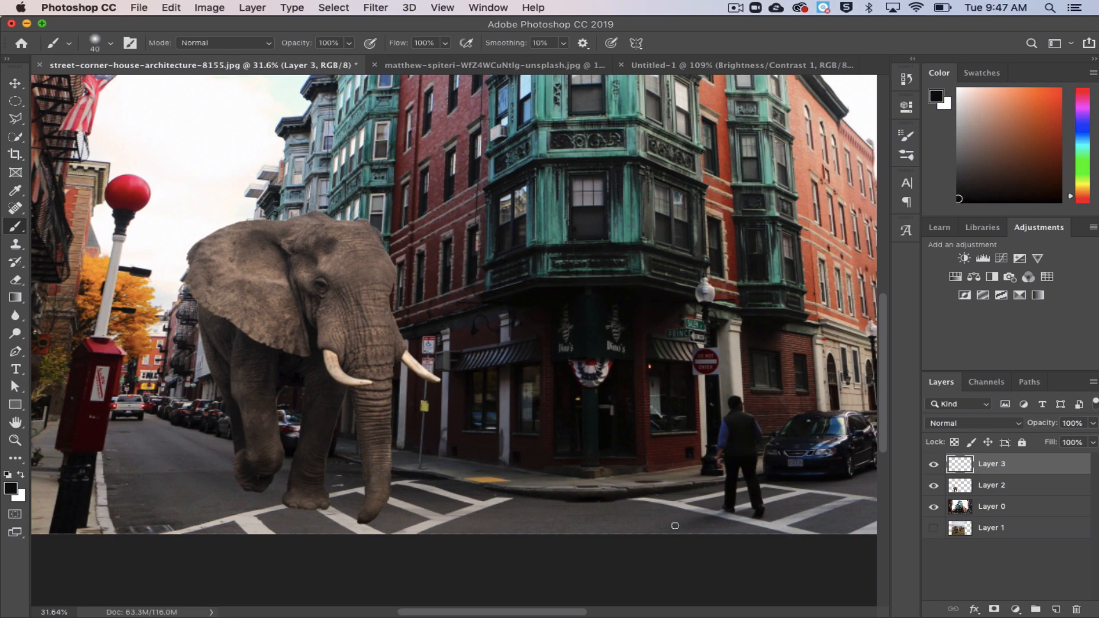
pyautogui.scroll(5, 716, 519)
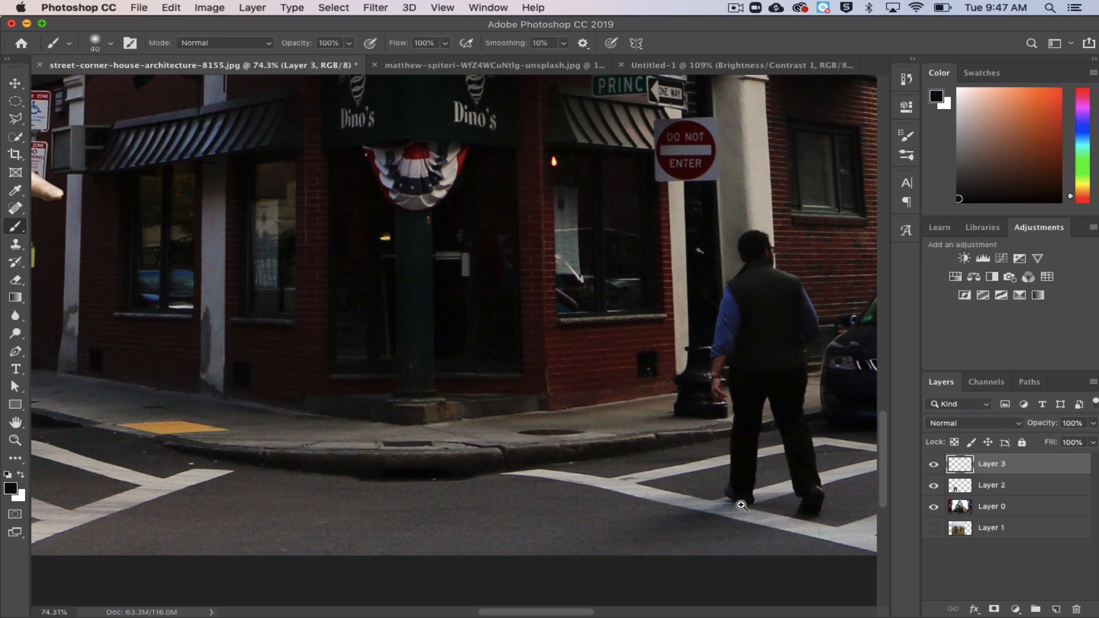
pyautogui.scroll(5, 741, 505)
pyautogui.press('[')
pyautogui.press('[')
pyautogui.press('[')
pyautogui.press('[')
pyautogui.press('[')
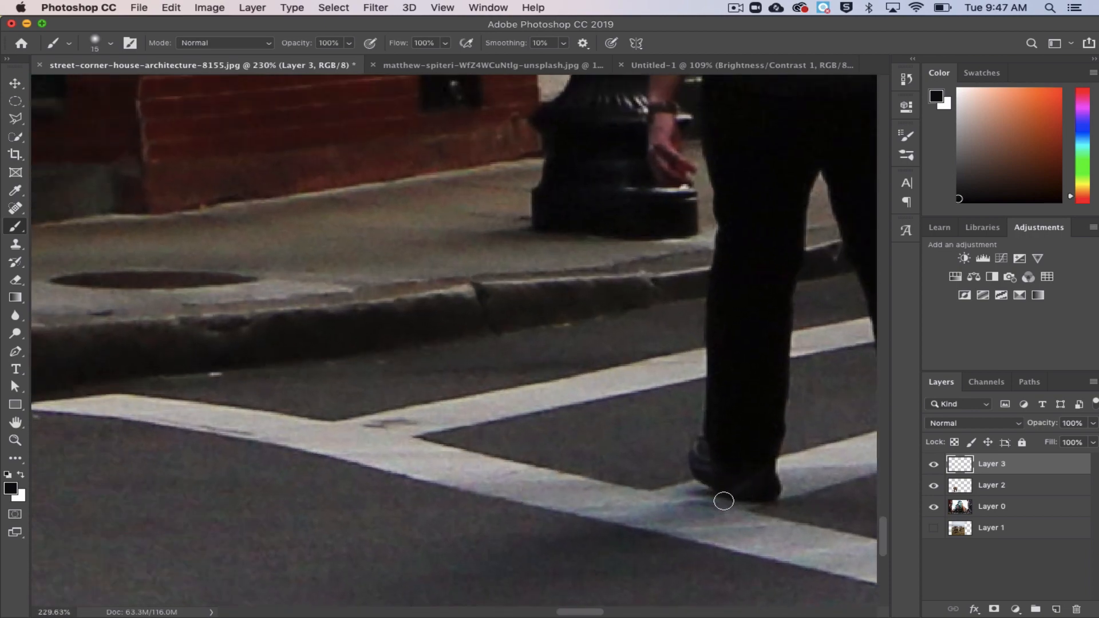
pyautogui.hscroll(5, 714, 494)
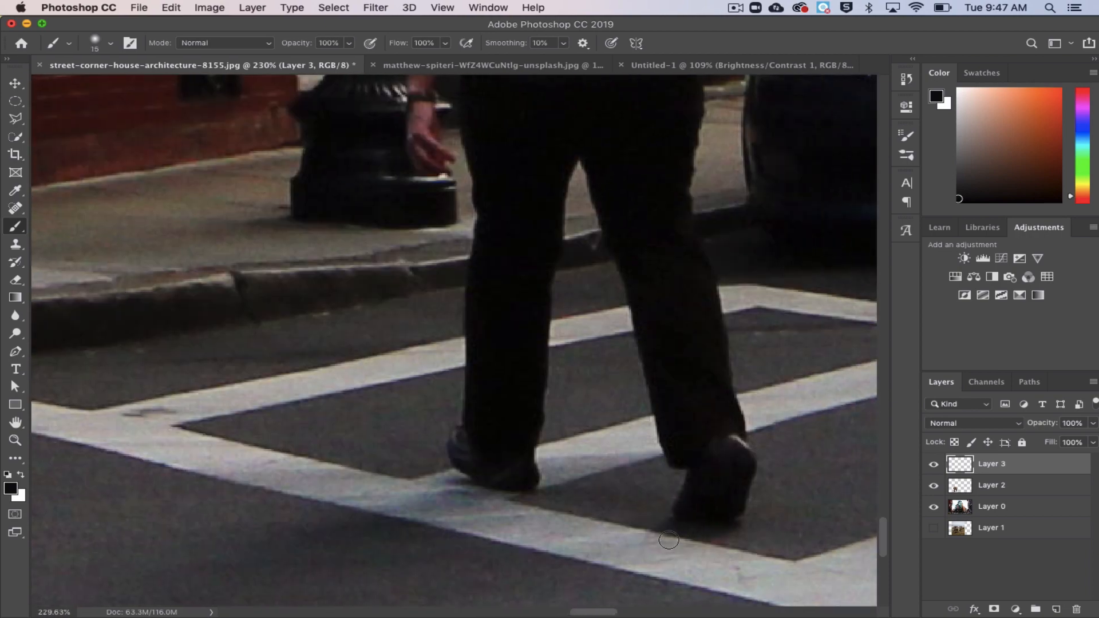
pyautogui.hscroll(-2, 682, 536)
pyautogui.scroll(-1, 629, 492)
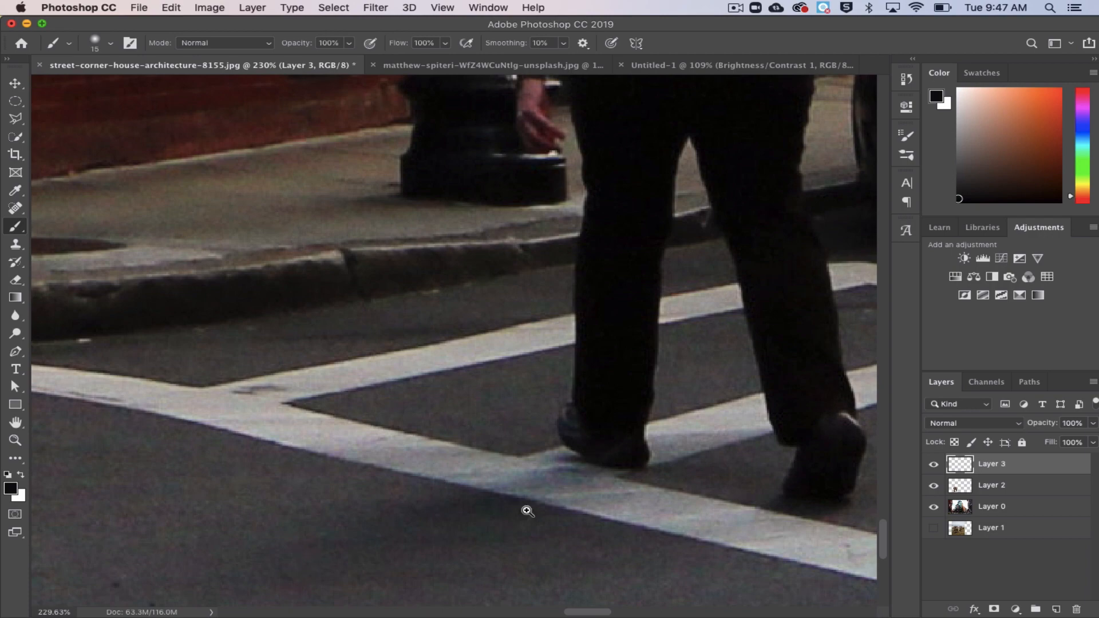
pyautogui.scroll(-4, 527, 511)
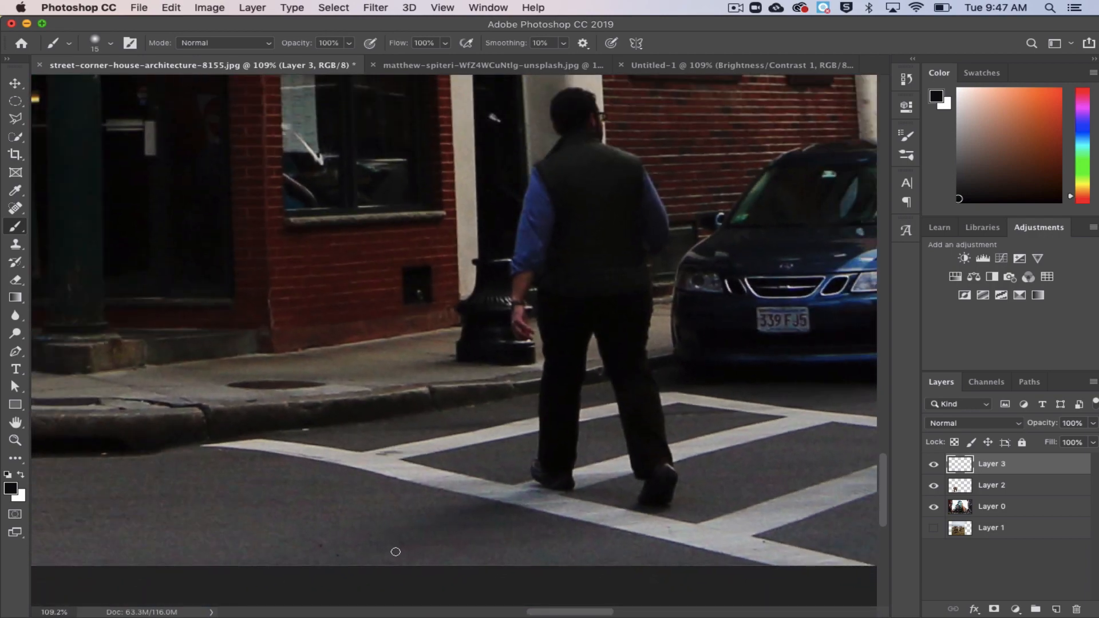
pyautogui.scroll(-4, 333, 518)
# Paint soft black shadows with a 200 px brush from the elephant's feet across the road to the sidewalk, plus one extending from the trunk.
pyautogui.hscroll(-15, 233, 518)
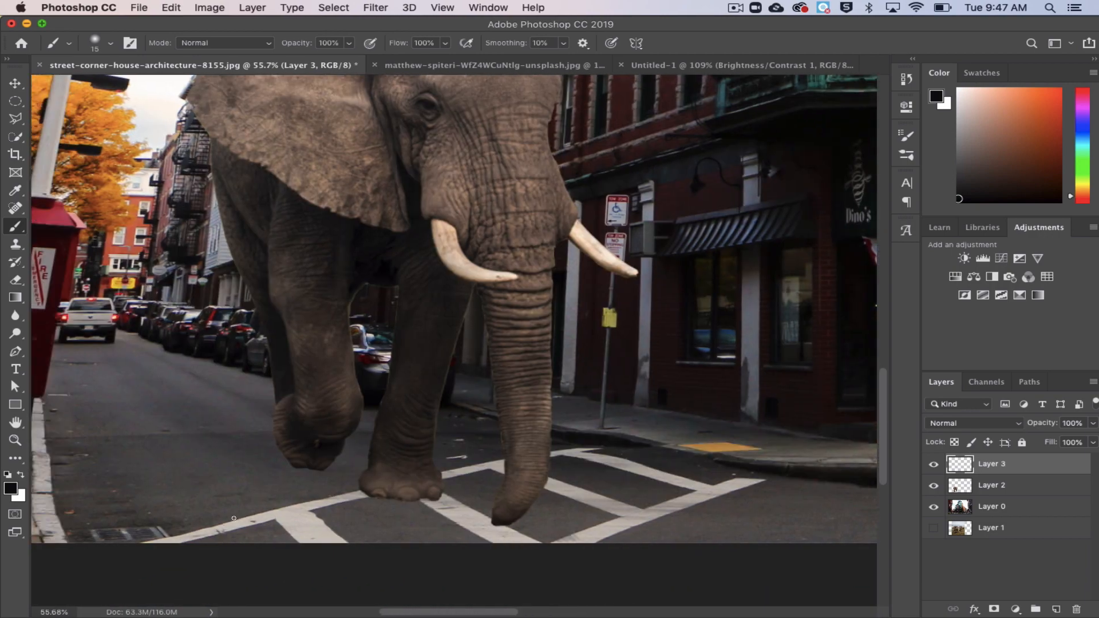
pyautogui.press(']')
pyautogui.press(']')
pyautogui.press(']')
pyautogui.press(']')
pyautogui.press(']')
pyautogui.press(']')
pyautogui.press(']')
pyautogui.press(']')
pyautogui.press(']')
pyautogui.press(']')
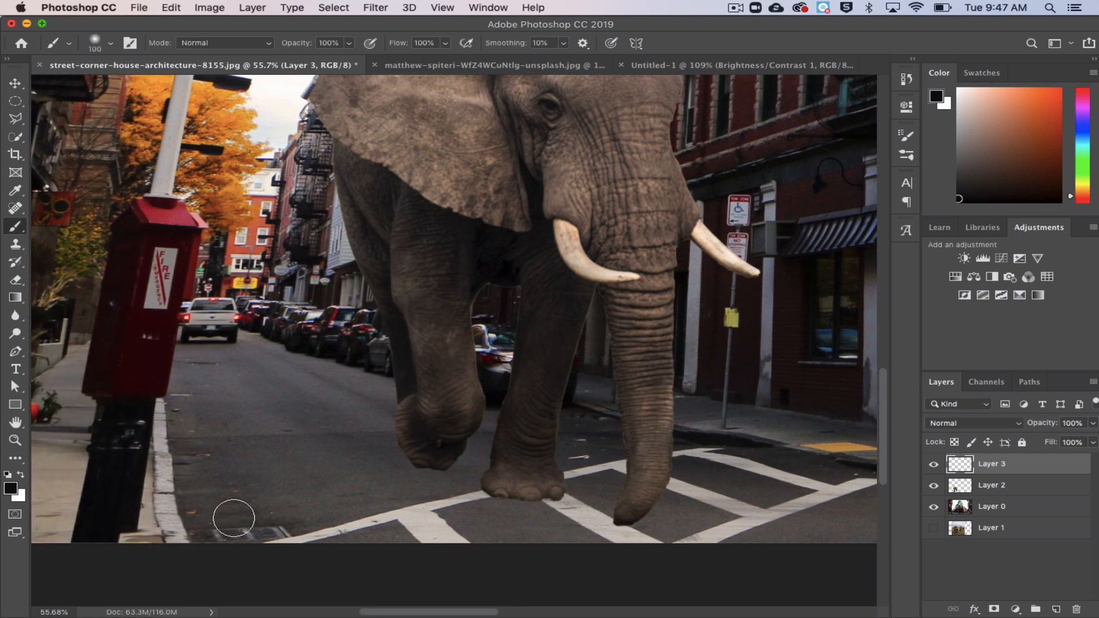
pyautogui.scroll(-2, 404, 456)
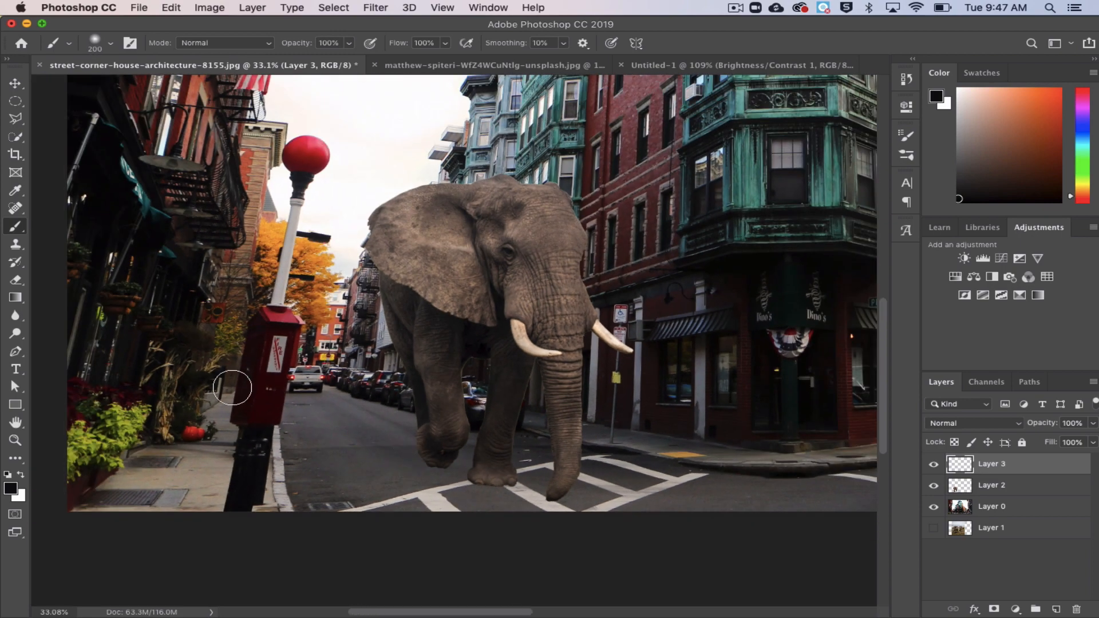
pyautogui.hscroll(2, 655, 487)
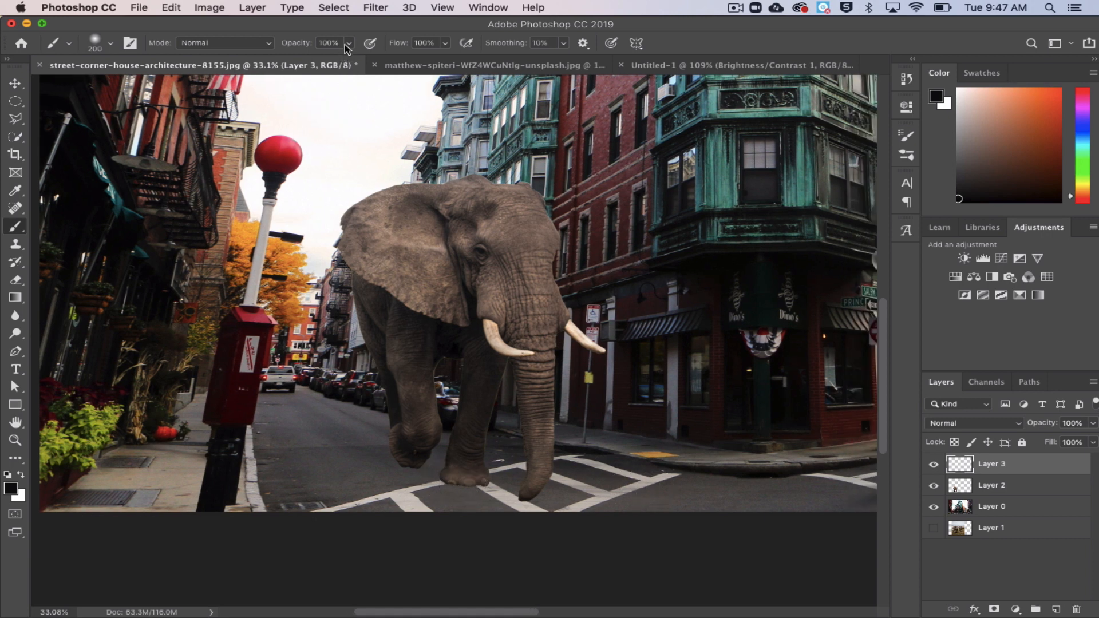
pyautogui.moveTo(474, 485); pyautogui.dragTo(372, 484)
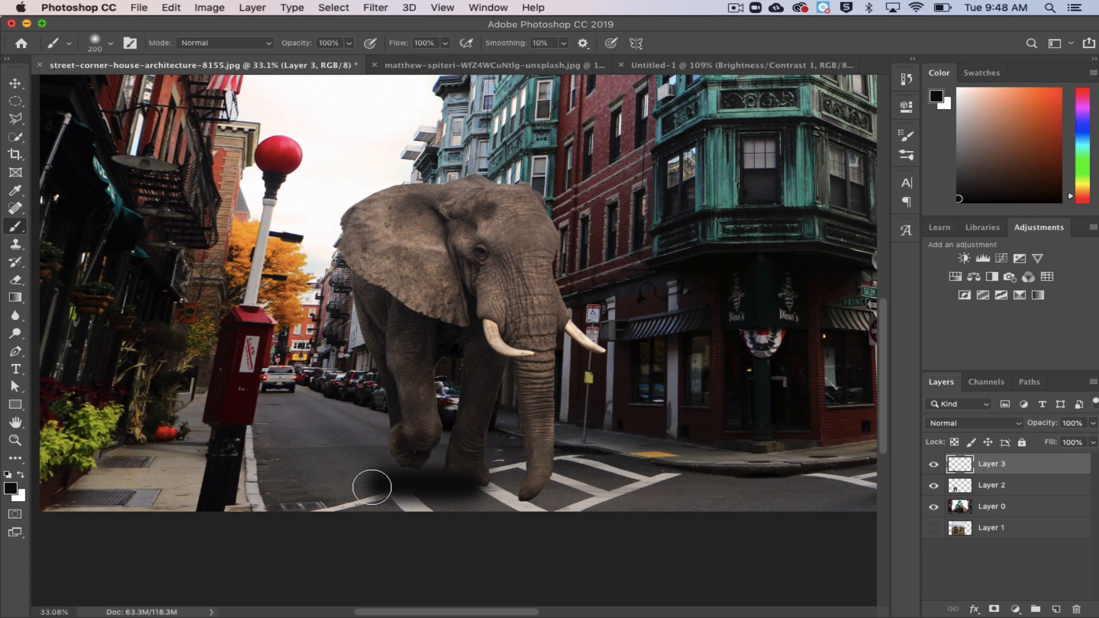
pyautogui.moveTo(378, 481)
pyautogui.mouseDown()
pyautogui.moveTo(289, 492)
pyautogui.moveTo(214, 479)
pyautogui.moveTo(412, 467)
pyautogui.moveTo(249, 482)
pyautogui.moveTo(244, 460)
pyautogui.moveTo(253, 462)
pyautogui.moveTo(241, 490)
pyautogui.moveTo(299, 486)
pyautogui.moveTo(223, 469)
pyautogui.moveTo(244, 460)
pyautogui.moveTo(168, 469)
pyautogui.moveTo(414, 469)
pyautogui.moveTo(319, 449)
pyautogui.moveTo(199, 459)
pyautogui.moveTo(206, 479)
pyautogui.moveTo(242, 479)
pyautogui.moveTo(250, 459)
pyautogui.moveTo(283, 468)
pyautogui.moveTo(178, 488)
pyautogui.moveTo(186, 454)
pyautogui.moveTo(183, 486)
pyautogui.moveTo(308, 471)
pyautogui.mouseUp()
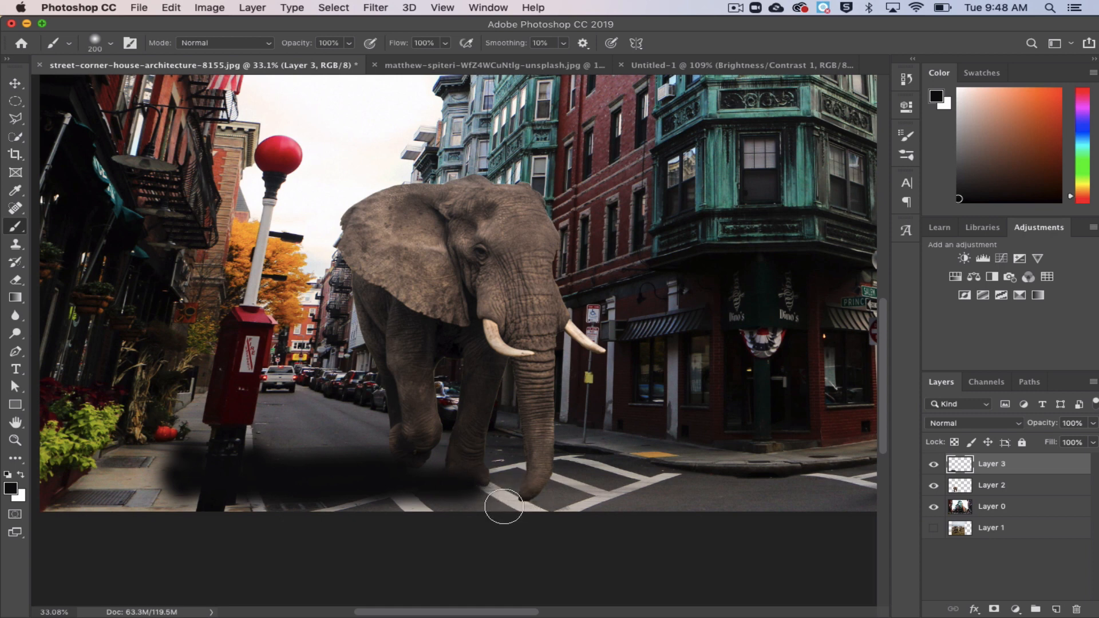
pyautogui.moveTo(504, 507); pyautogui.dragTo(381, 506)
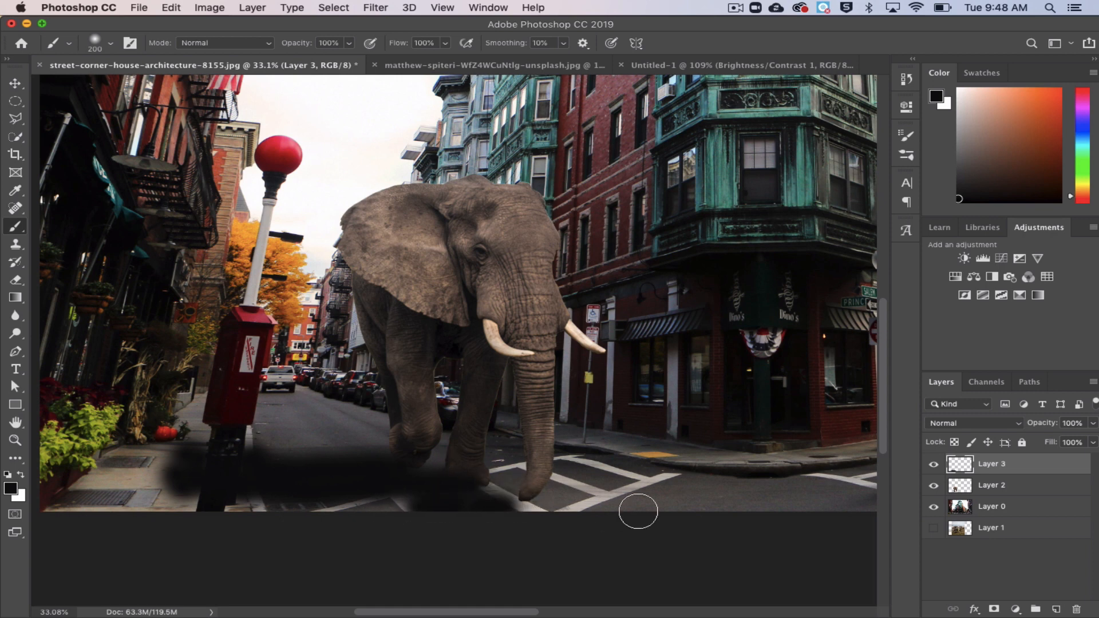
# Lower the painted shadow layer's opacity to 58%.
pyautogui.click(1091, 423)
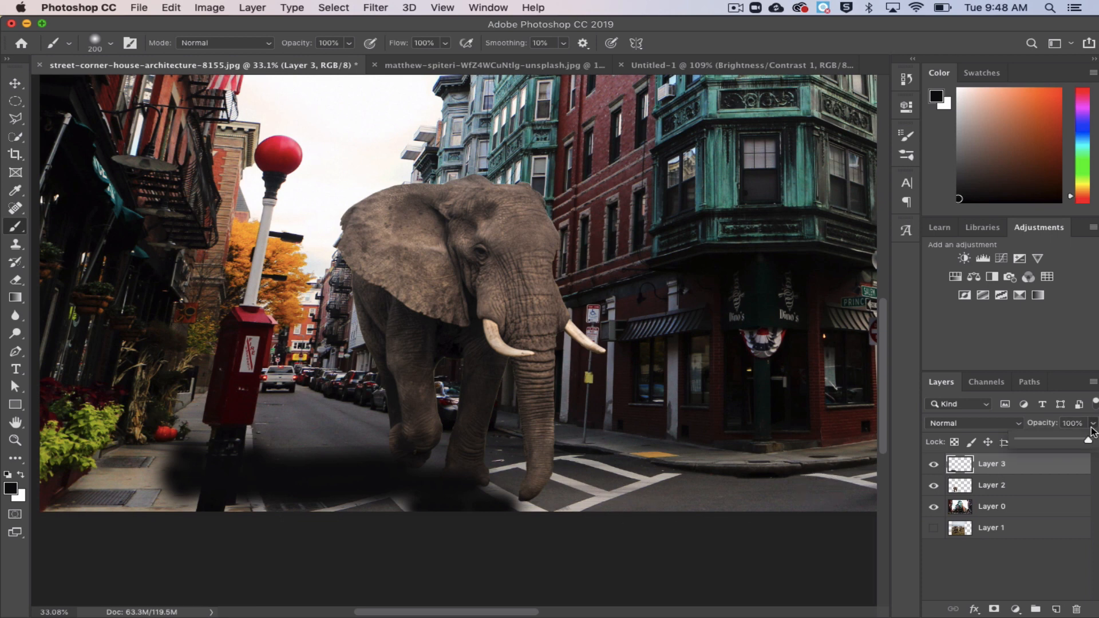
pyautogui.moveTo(1087, 441); pyautogui.dragTo(1056, 441)
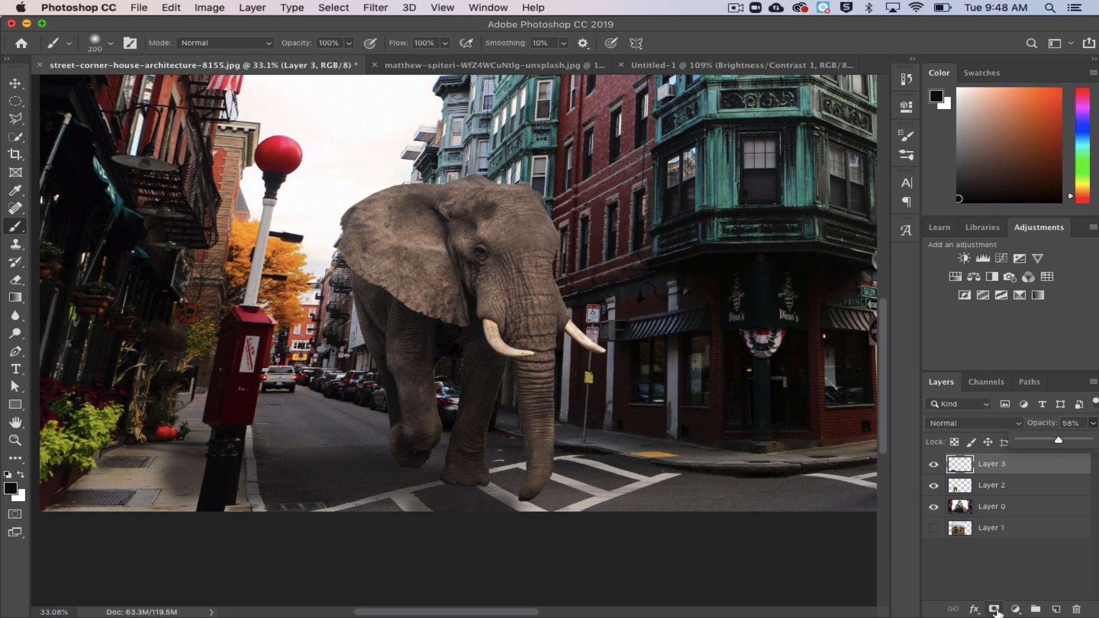
# Add a layer mask to the shadow layer and draw a linear black-to-white gradient on it from beside the elephant's feet to the sidewalk.
pyautogui.click(994, 610)
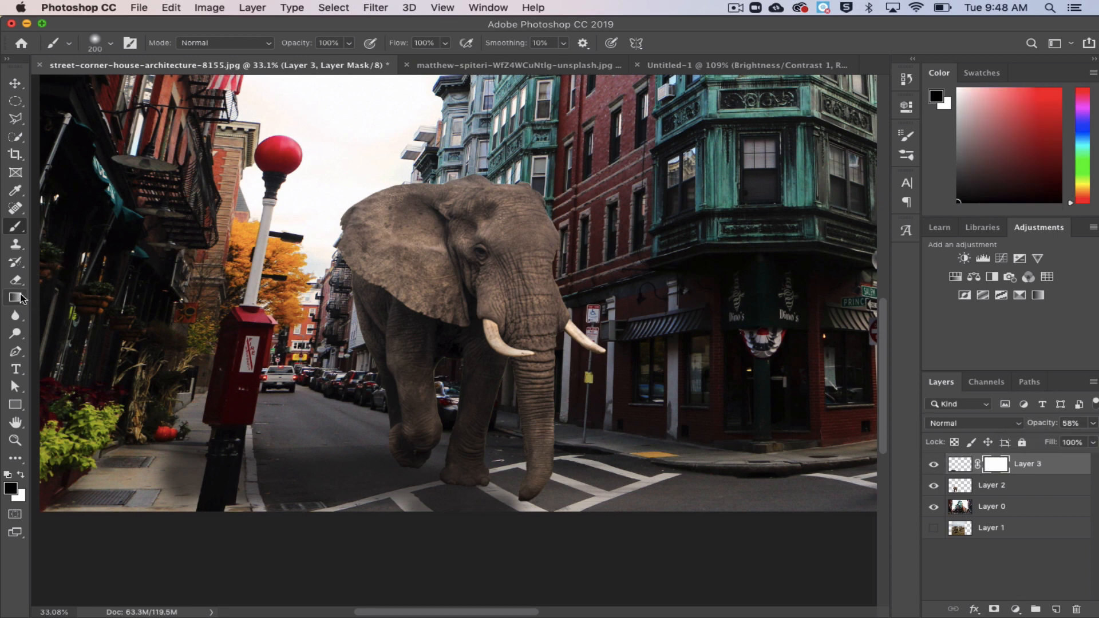
pyautogui.click(16, 297)
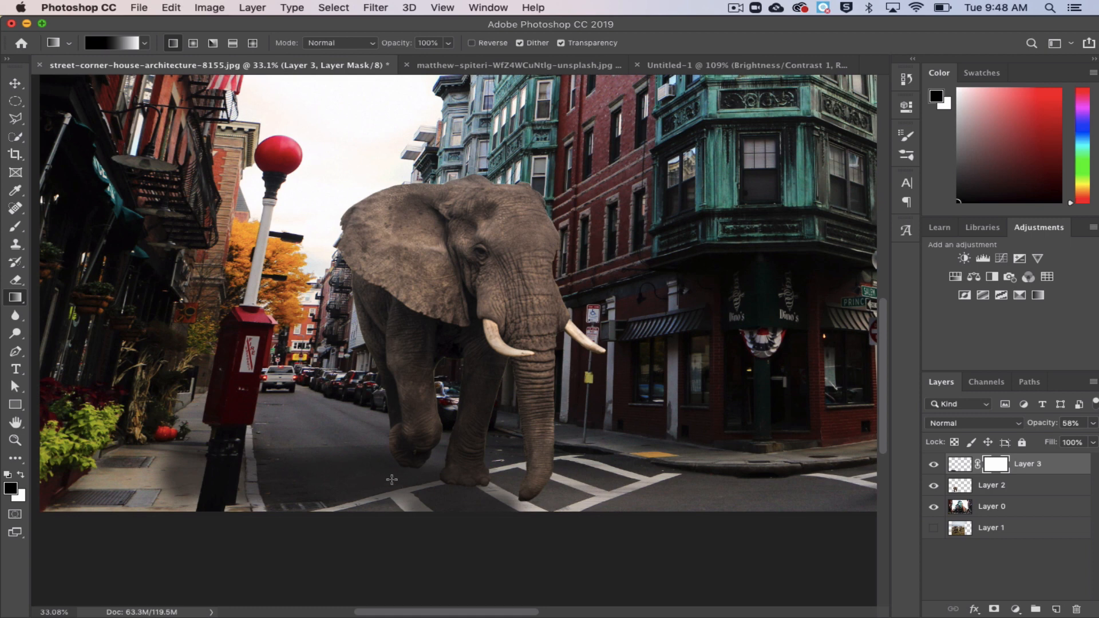
pyautogui.moveTo(379, 486); pyautogui.dragTo(179, 491)
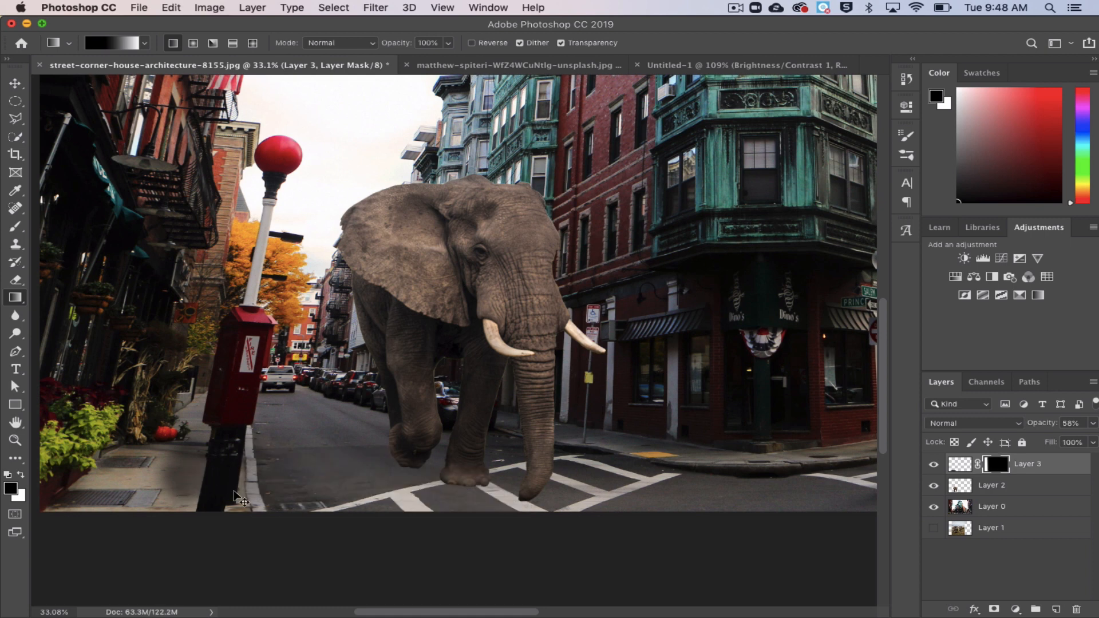
# Undo the gradient on the shadow layer's mask, including the full-opacity retries across the road and sidewalk.
pyautogui.press('super+z')
pyautogui.moveTo(416, 482)
pyautogui.mouseDown()
pyautogui.moveTo(187, 479)
pyautogui.moveTo(293, 471)
pyautogui.mouseUp()
pyautogui.press('super+z')
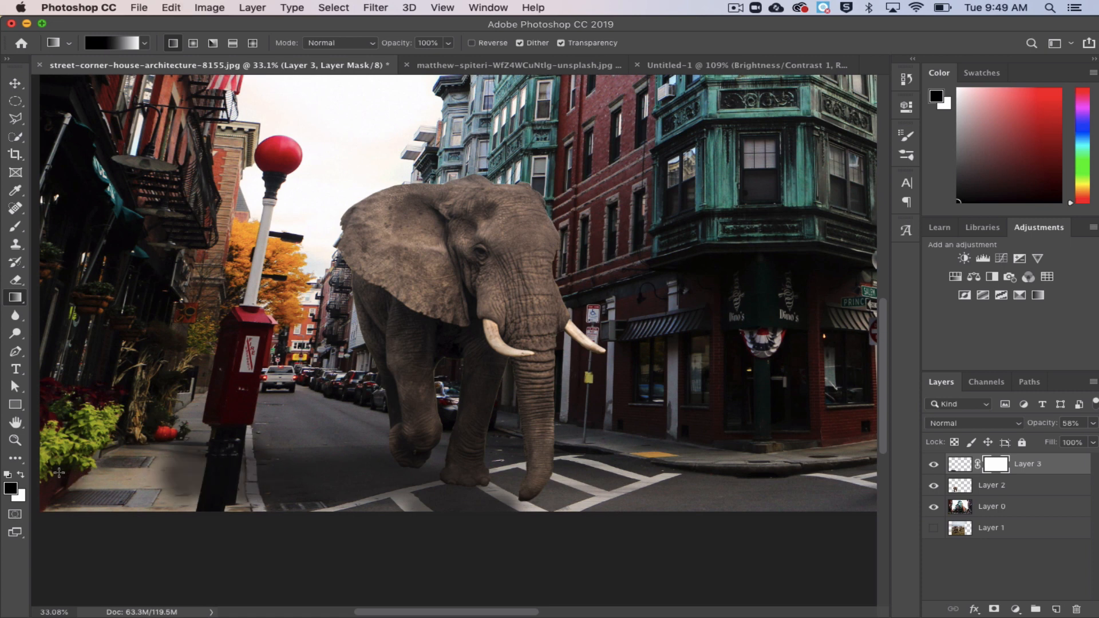
pyautogui.moveTo(59, 473); pyautogui.dragTo(287, 467)
pyautogui.press('super+z')
# Draw two linear gradients at 28% opacity on the shadow mask from the sidewalk toward the elephant's feet, and check the mask.
pyautogui.click(448, 44)
pyautogui.moveTo(409, 63); pyautogui.dragTo(399, 65)
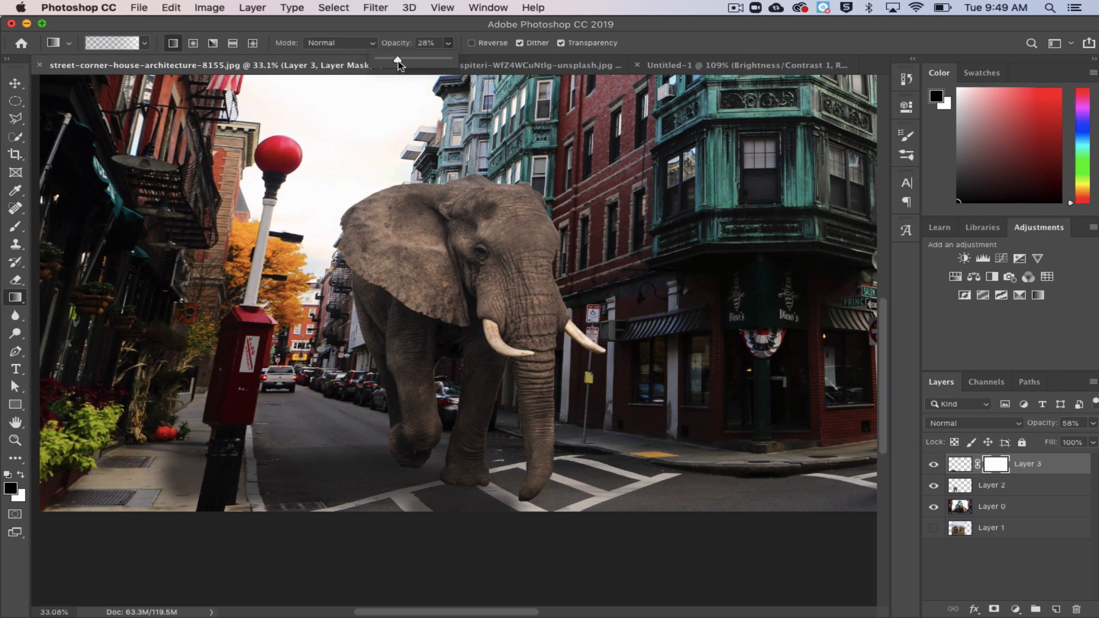
pyautogui.moveTo(165, 479); pyautogui.dragTo(347, 479)
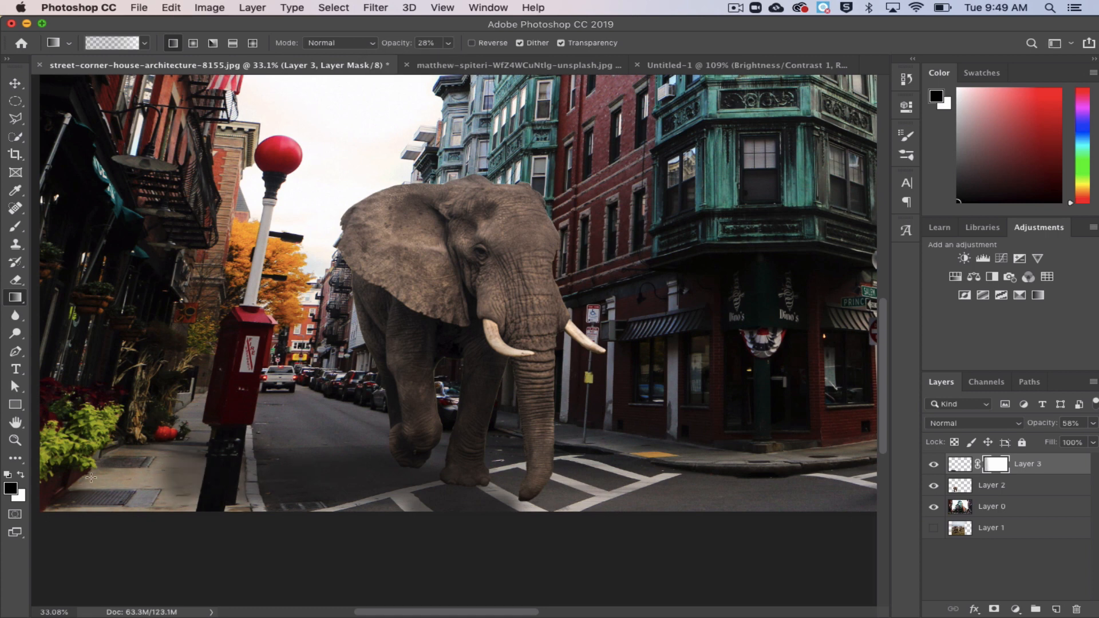
pyautogui.moveTo(91, 478); pyautogui.dragTo(370, 466)
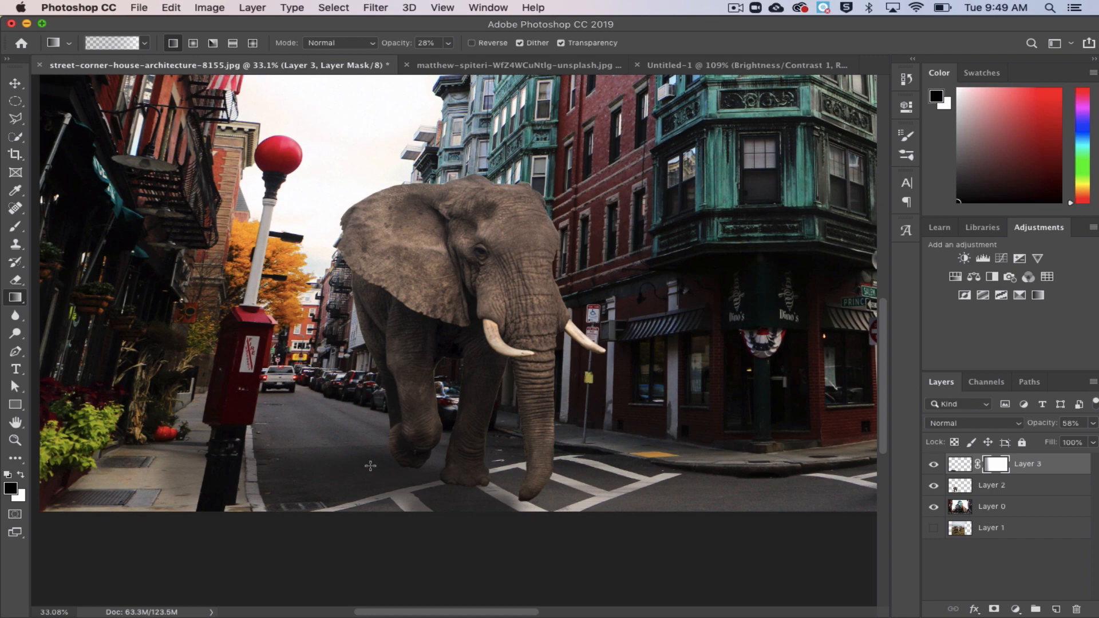
pyautogui.keyDown('alt'); pyautogui.click(993, 466); pyautogui.keyUp('alt')
pyautogui.keyDown('alt'); pyautogui.click(993, 467); pyautogui.keyUp('alt')
pyautogui.click(956, 467)
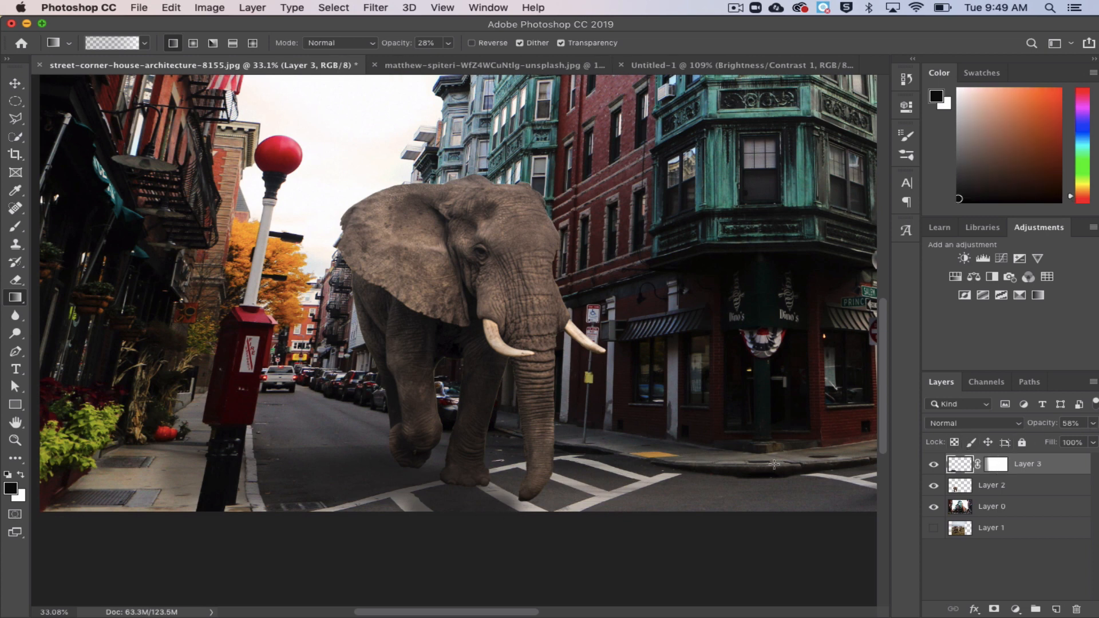
# Create a new layer above the painted shadow and try a 28% opacity radial gradient on the road beside the elephant's feet.
pyautogui.moveTo(511, 505); pyautogui.dragTo(685, 473)
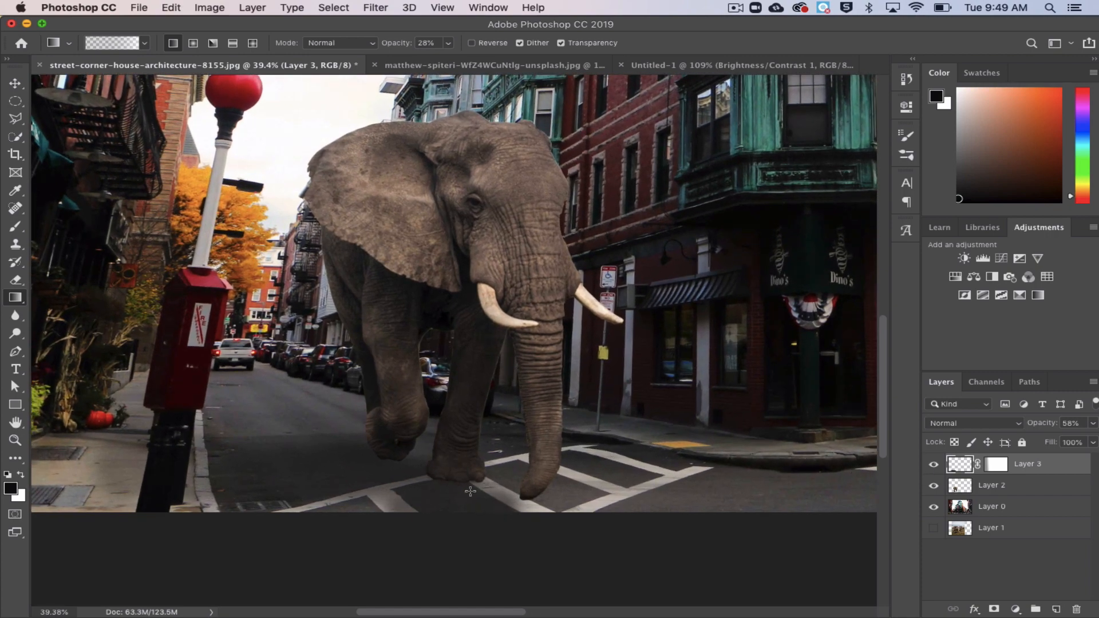
pyautogui.click(1055, 608)
pyautogui.moveTo(421, 481); pyautogui.dragTo(470, 479)
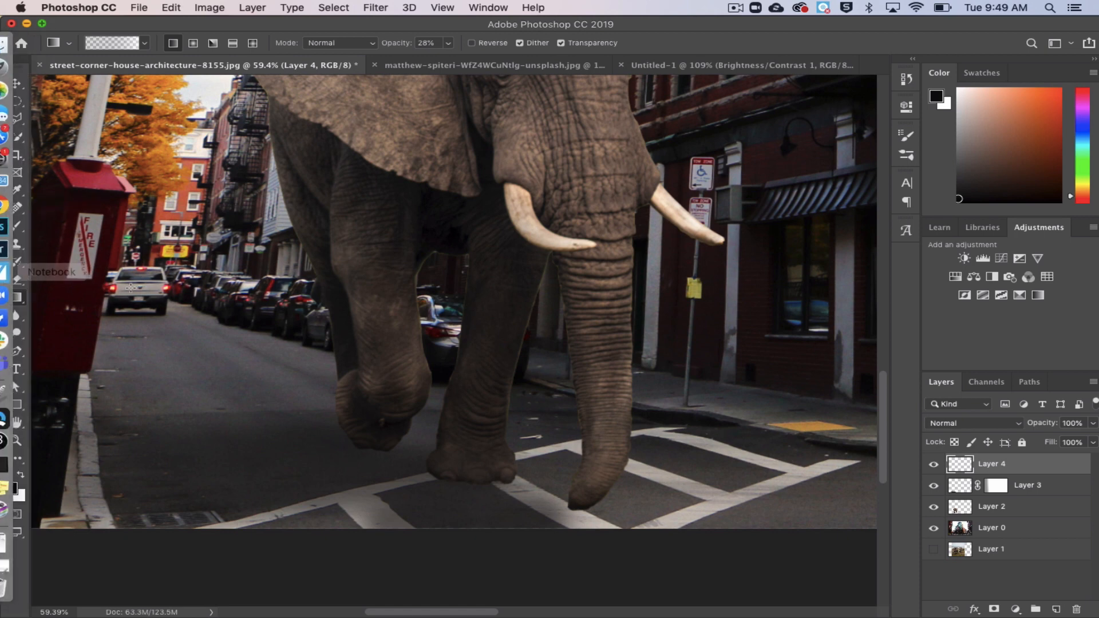
pyautogui.click(193, 45)
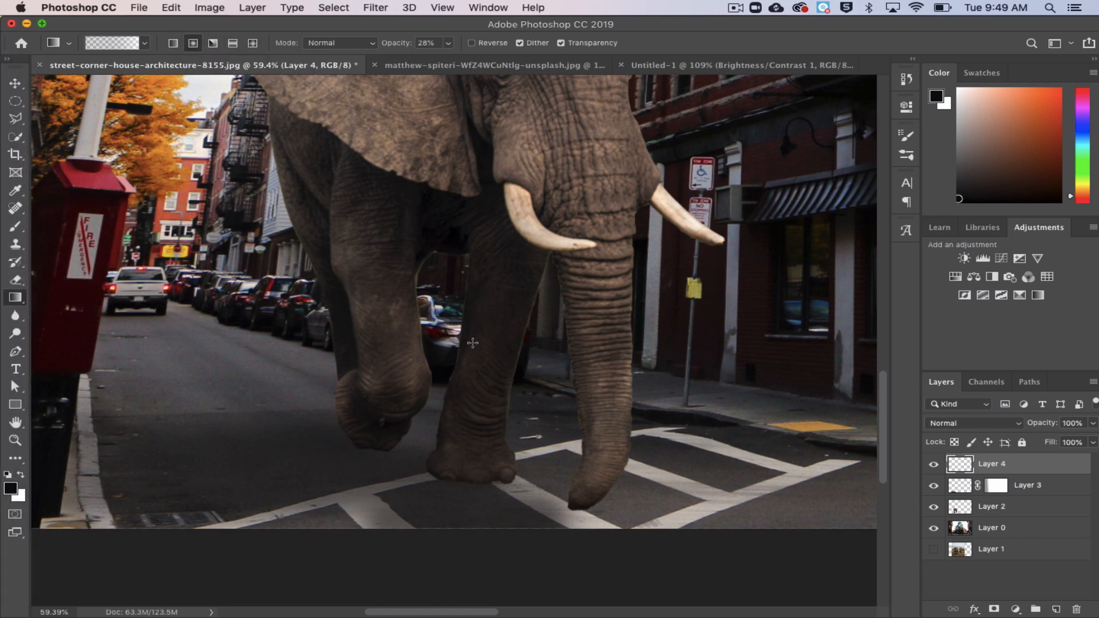
pyautogui.moveTo(224, 434); pyautogui.dragTo(423, 453)
pyautogui.press('super+z')
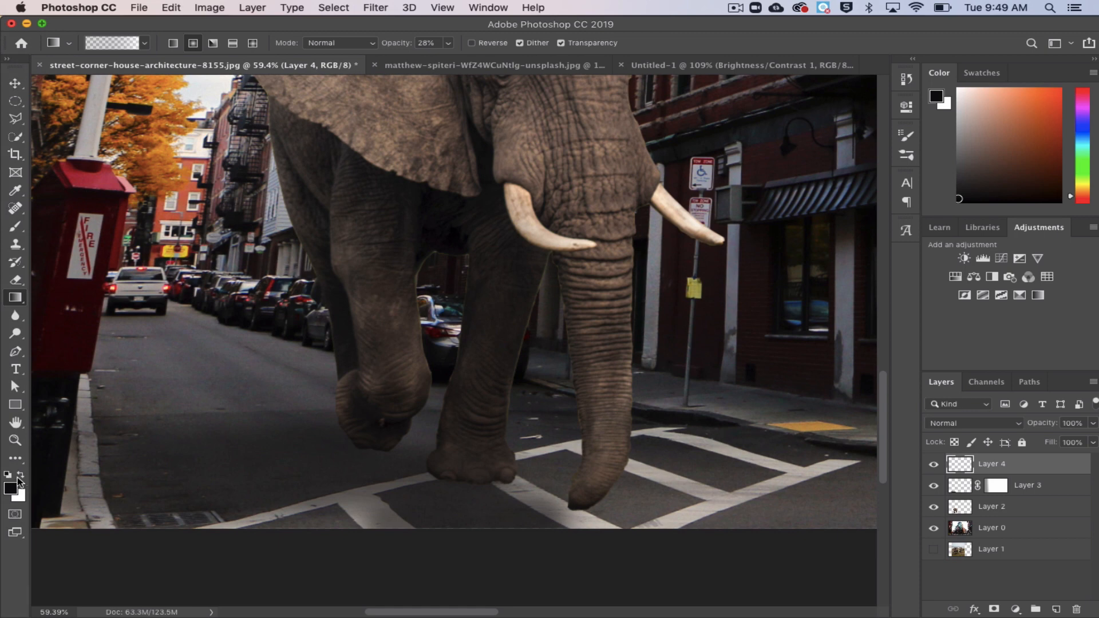
# Draw a black-to-transparent radial gradient at 100% opacity outward from the elephant's planted front foot.
pyautogui.click(97, 45)
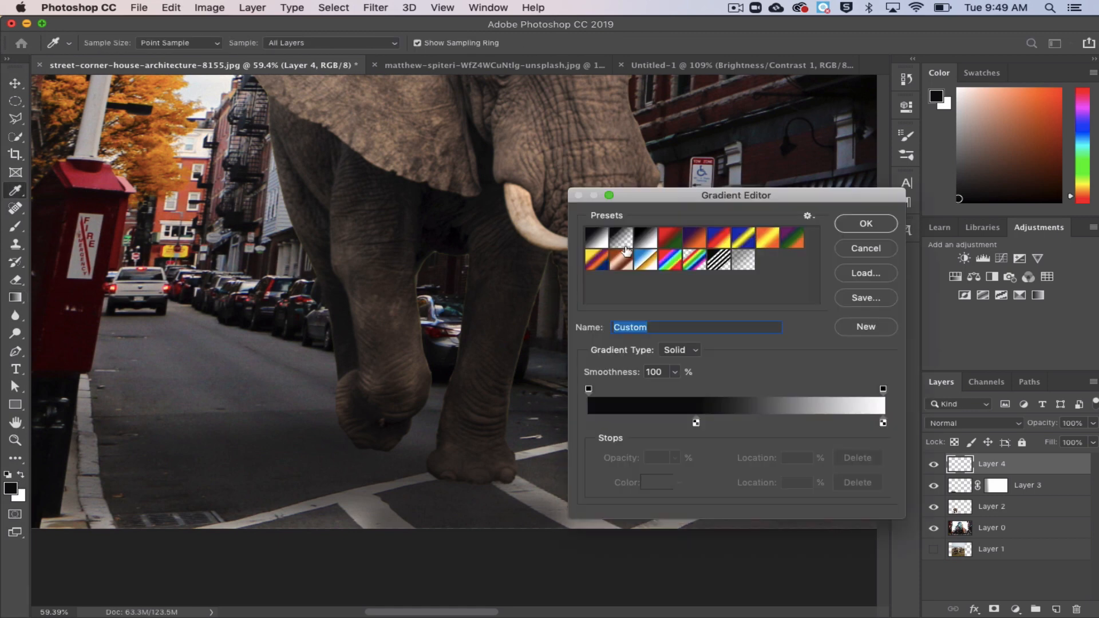
pyautogui.click(626, 250)
pyautogui.click(858, 232)
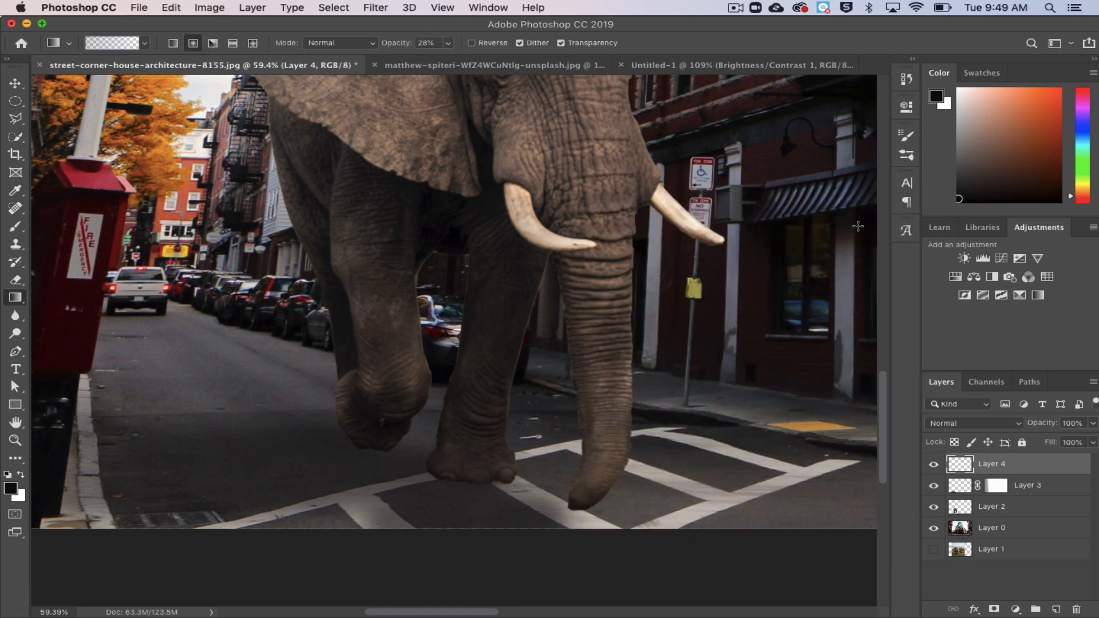
pyautogui.moveTo(448, 43); pyautogui.dragTo(528, 59)
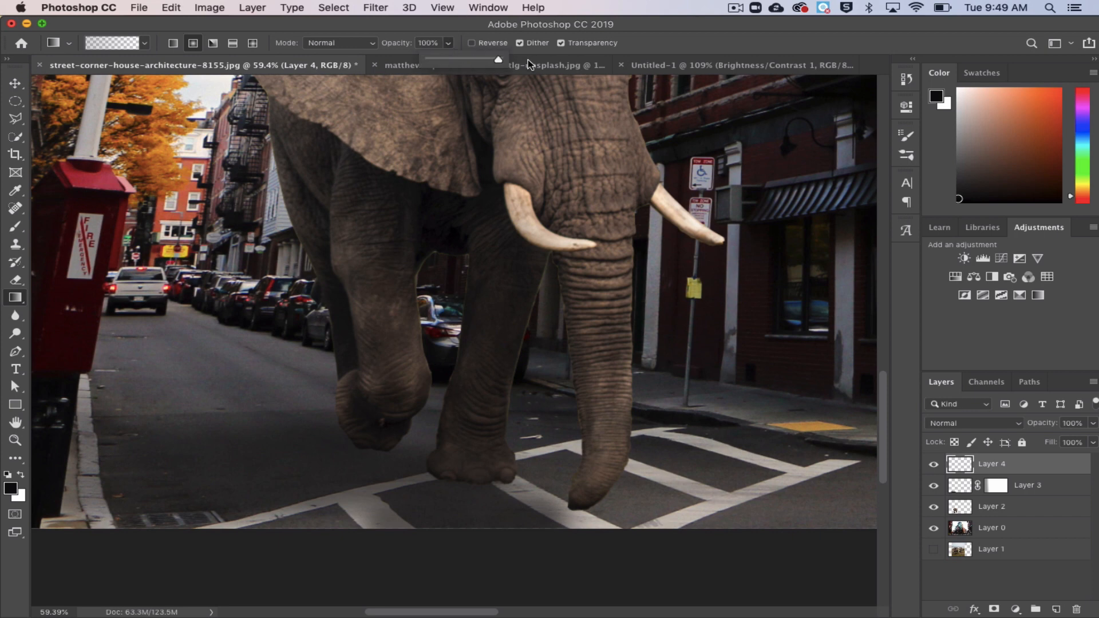
pyautogui.moveTo(438, 479); pyautogui.dragTo(333, 480)
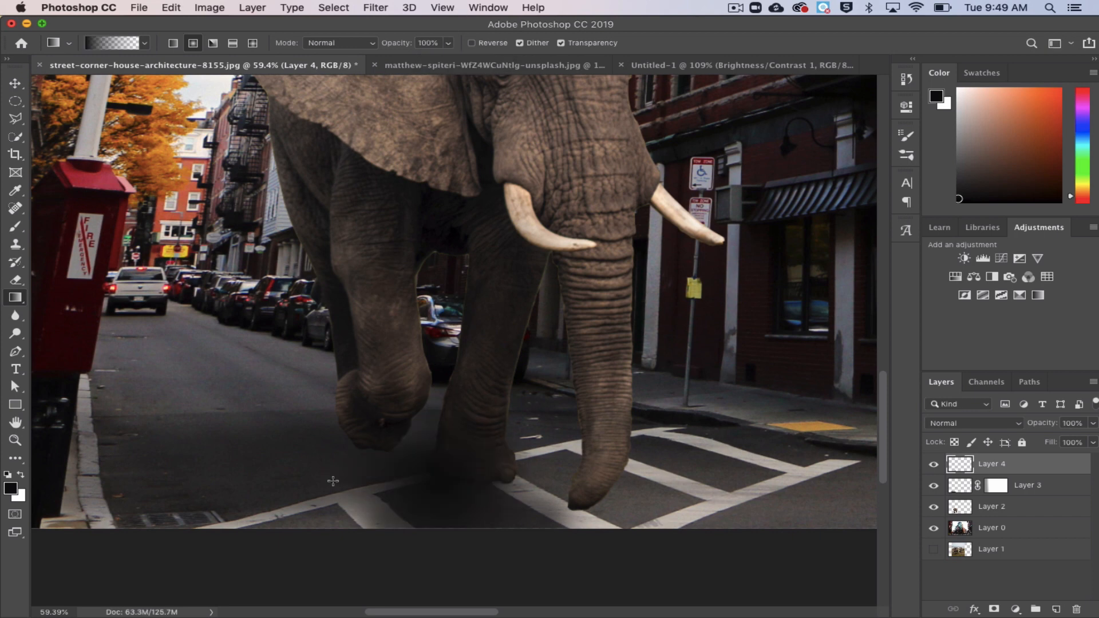
# Transform the radial shadow to 94.37% height and stretch it across the road to about 164% width.
pyautogui.hotkey('ctrl', 't')
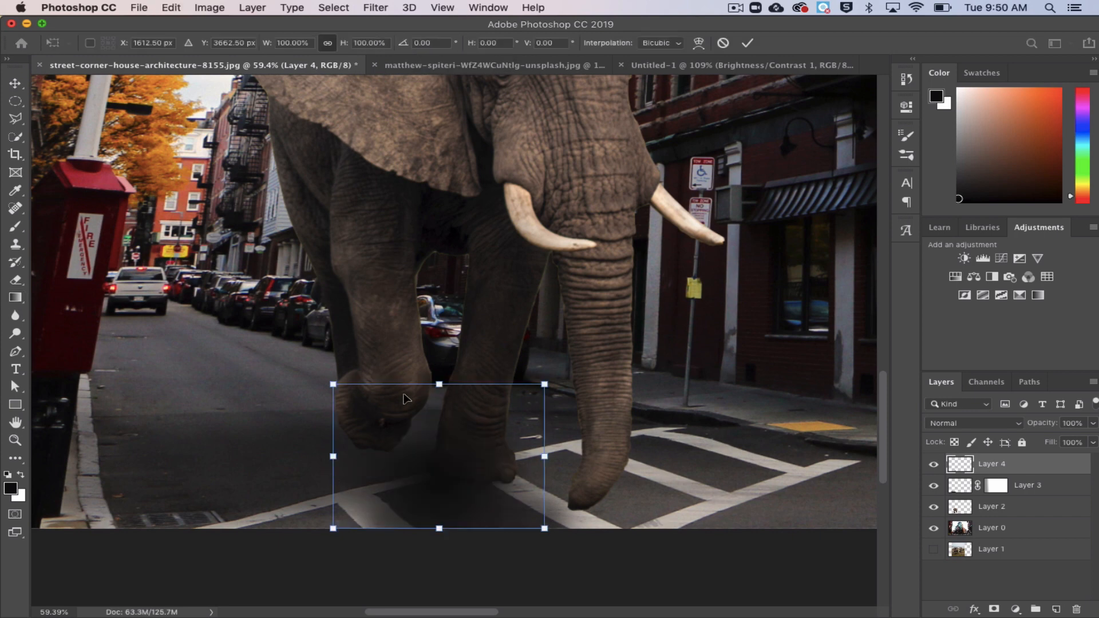
pyautogui.moveTo(441, 380)
pyautogui.mouseDown()
pyautogui.moveTo(441, 441)
pyautogui.moveTo(441, 392)
pyautogui.mouseUp()
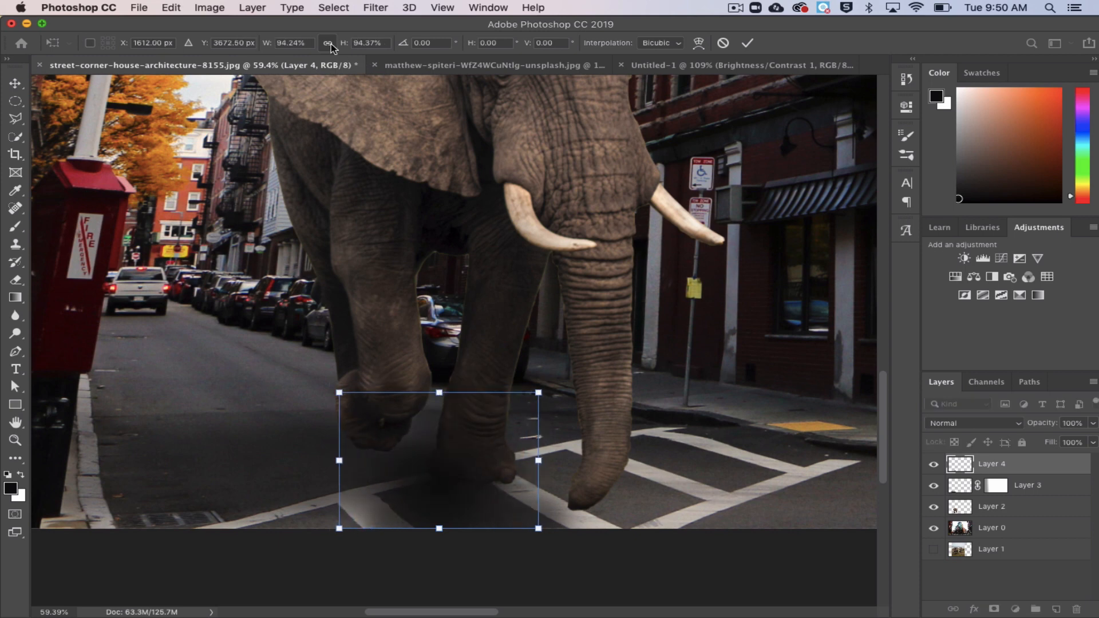
pyautogui.moveTo(439, 528); pyautogui.dragTo(457, 528)
pyautogui.moveTo(350, 461); pyautogui.dragTo(194, 464)
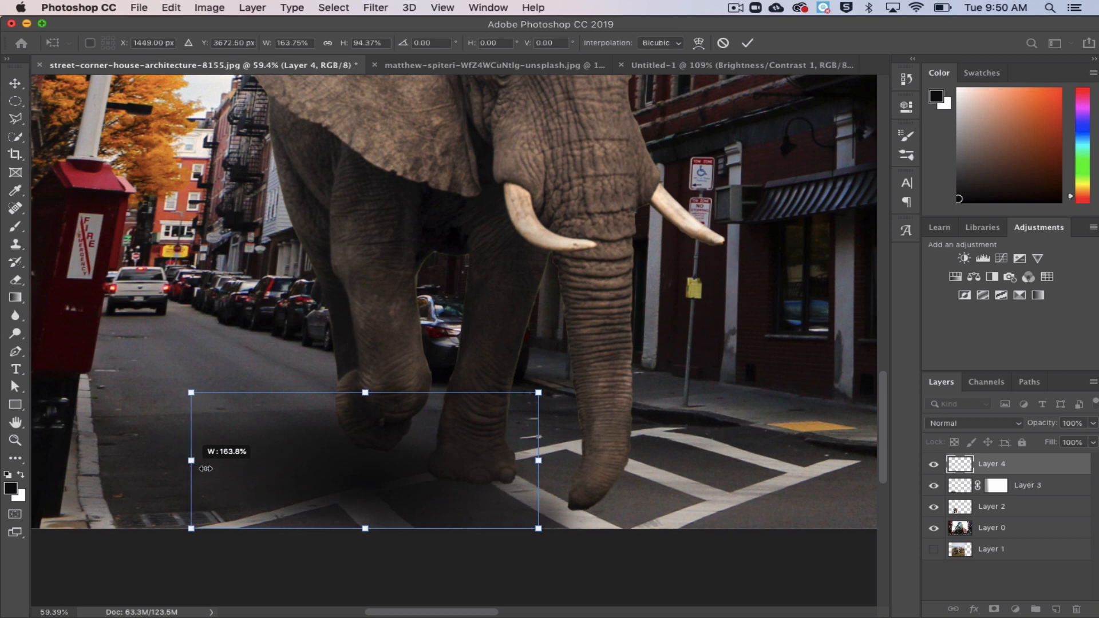
pyautogui.press('Return')
pyautogui.press('g')
# Transform the radial shadow again, widening it to about 136%, flattening it to roughly half height and positioning it under the feet.
pyautogui.hotkey('ctrl', 't')
pyautogui.moveTo(361, 485); pyautogui.dragTo(385, 483)
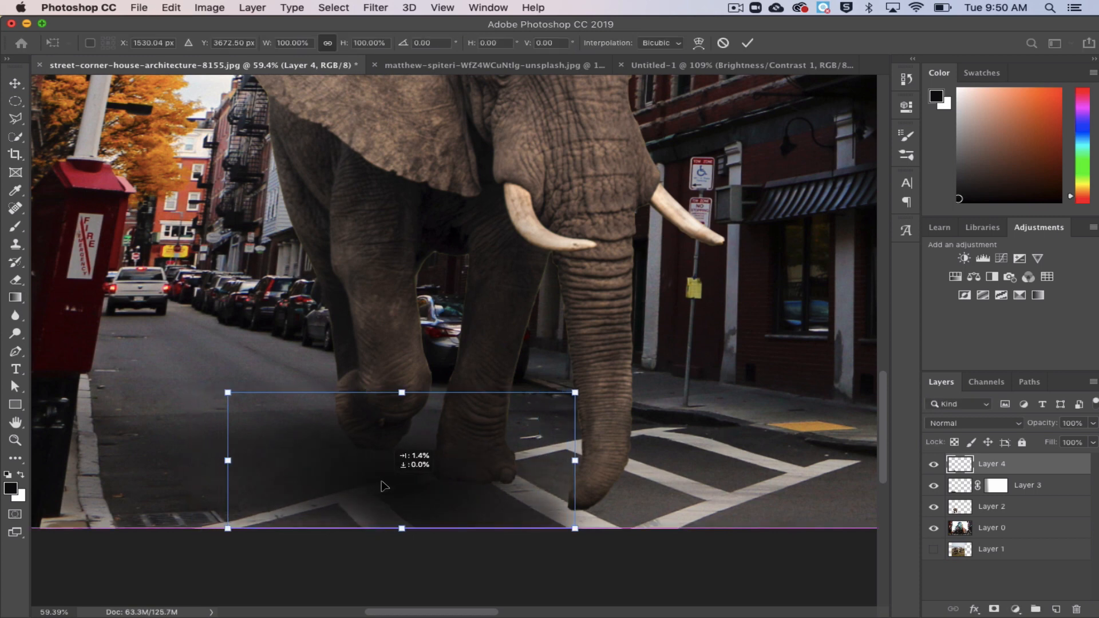
pyautogui.moveTo(401, 527); pyautogui.dragTo(404, 478)
pyautogui.moveTo(244, 455); pyautogui.dragTo(176, 455)
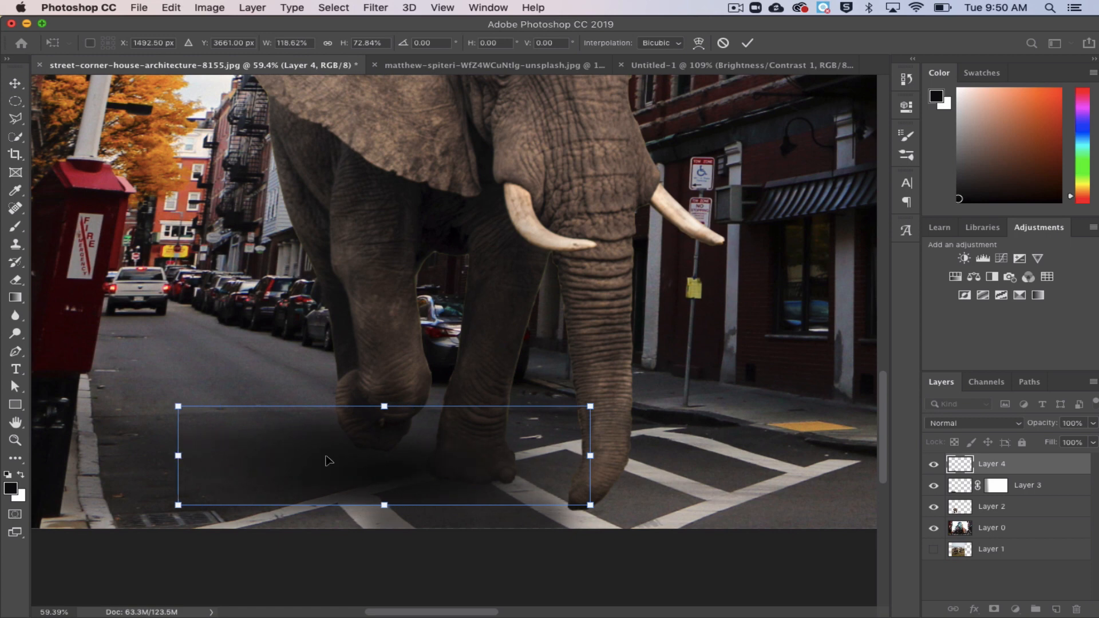
pyautogui.moveTo(326, 458); pyautogui.dragTo(355, 461)
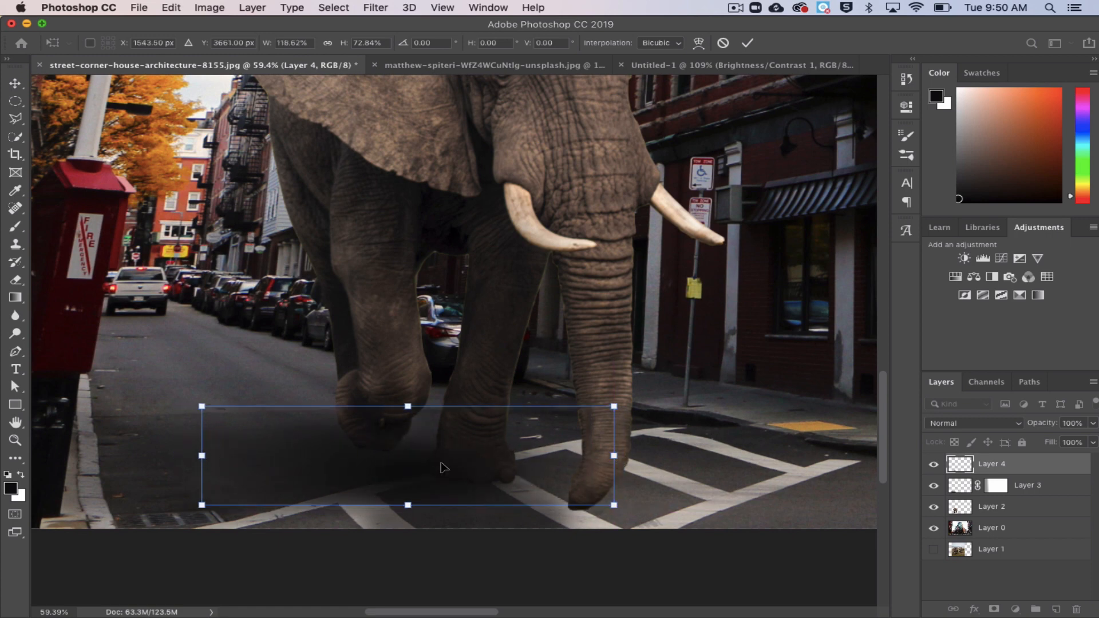
pyautogui.moveTo(441, 468); pyautogui.dragTo(408, 465)
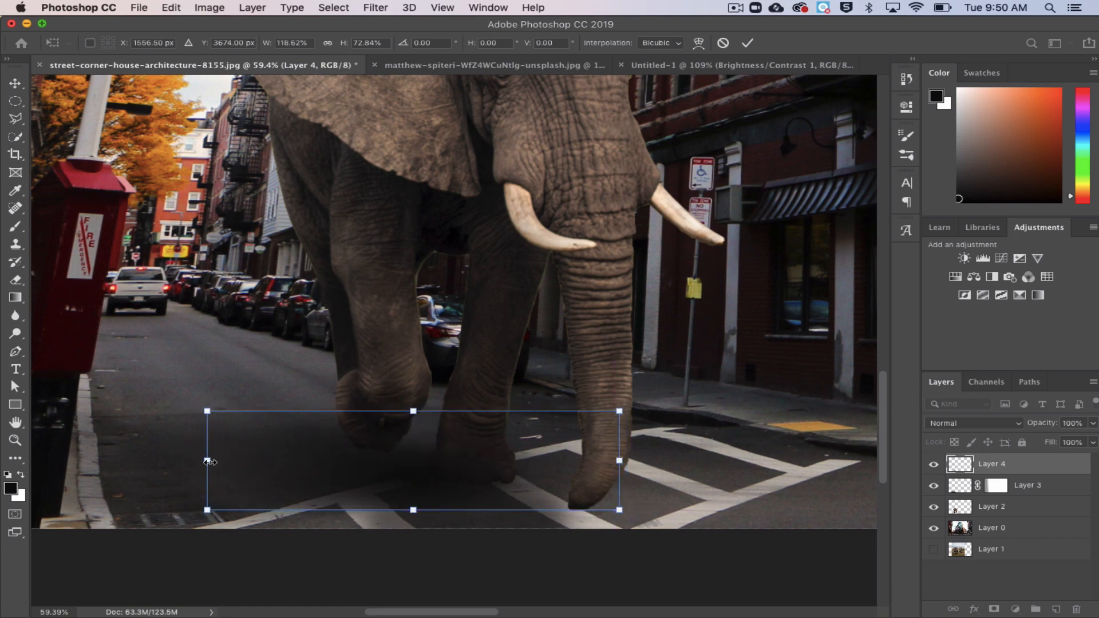
pyautogui.moveTo(208, 462); pyautogui.dragTo(148, 462)
pyautogui.moveTo(384, 411); pyautogui.dragTo(395, 466)
pyautogui.moveTo(397, 510); pyautogui.dragTo(397, 499)
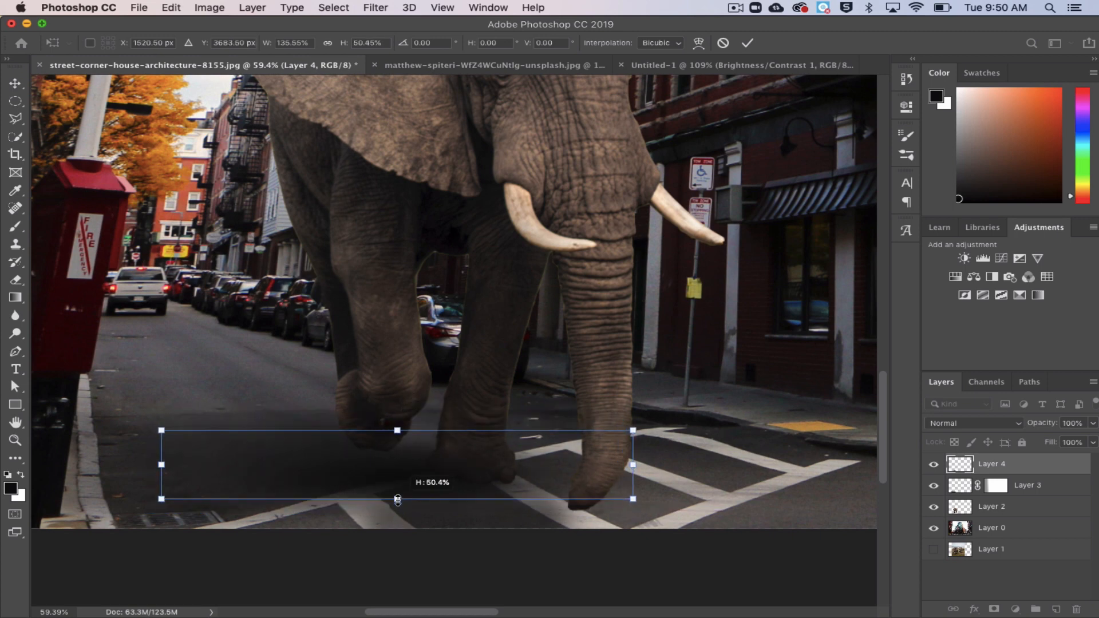
pyautogui.moveTo(394, 431); pyautogui.dragTo(396, 438)
# Warp the flattened shadow so its far end bulges up and down and its lower edge rises near the trunk.
pyautogui.click(699, 43)
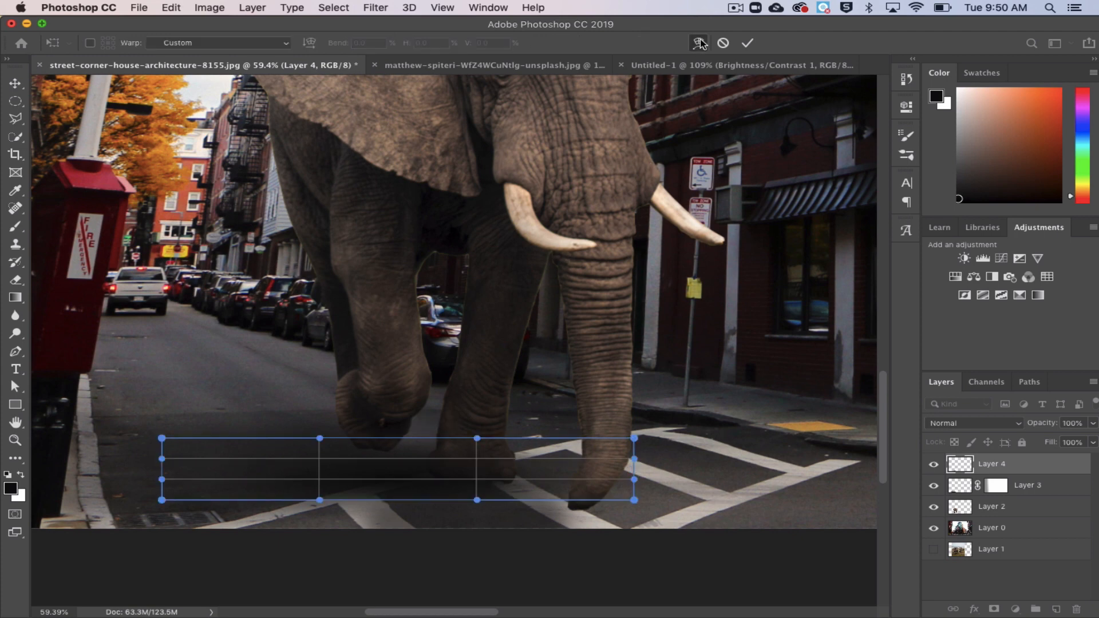
pyautogui.moveTo(319, 439); pyautogui.dragTo(272, 376)
pyautogui.moveTo(321, 503); pyautogui.dragTo(323, 520)
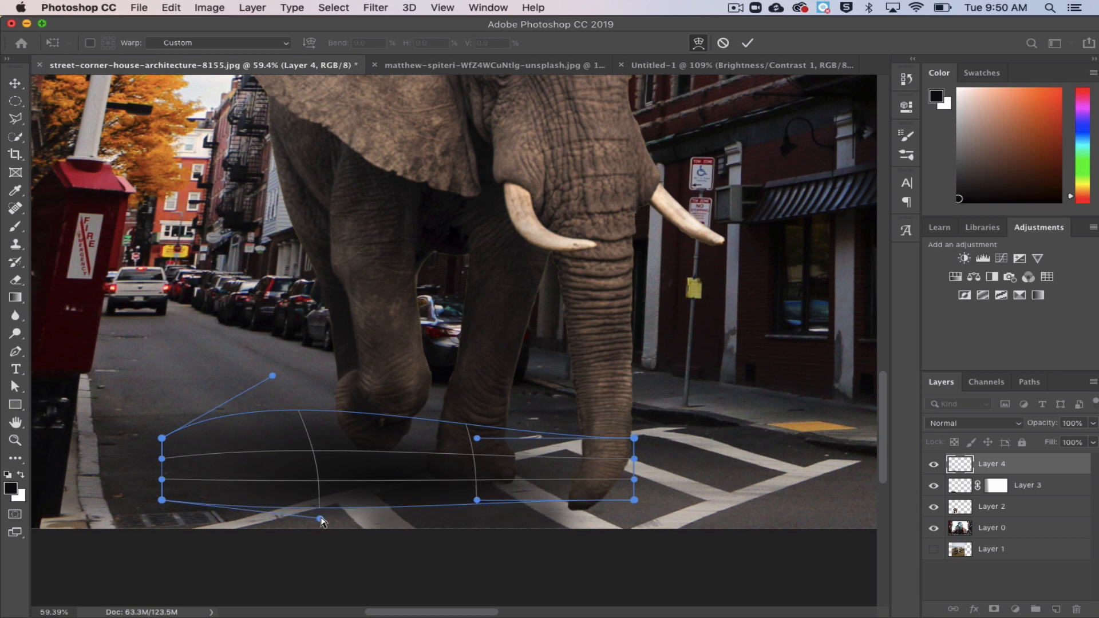
pyautogui.moveTo(481, 503); pyautogui.dragTo(521, 480)
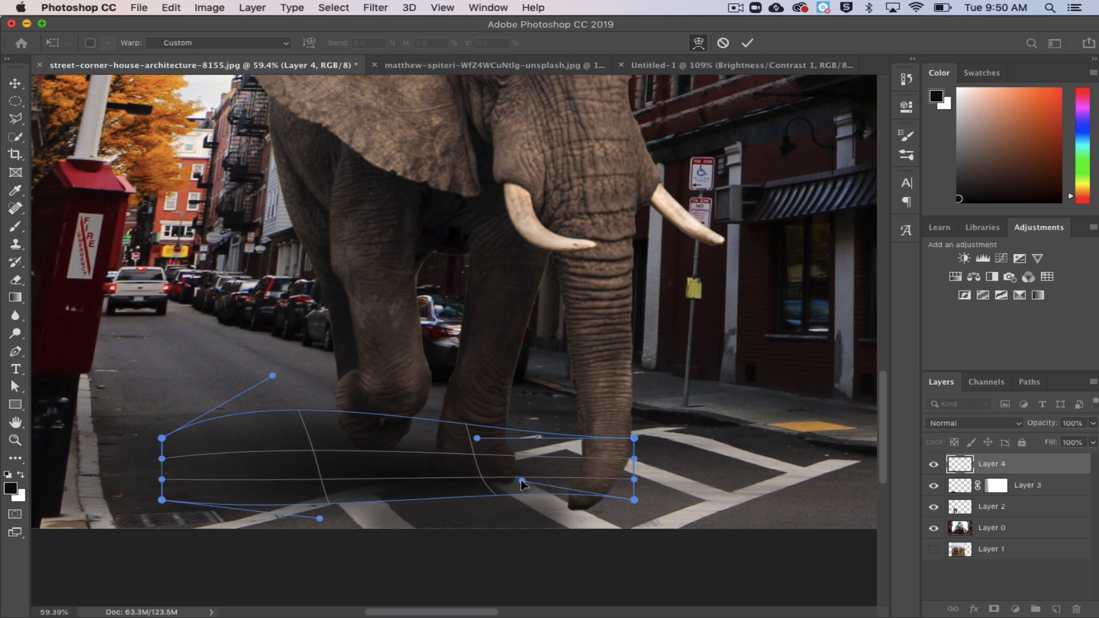
pyautogui.click(748, 44)
pyautogui.press('g')
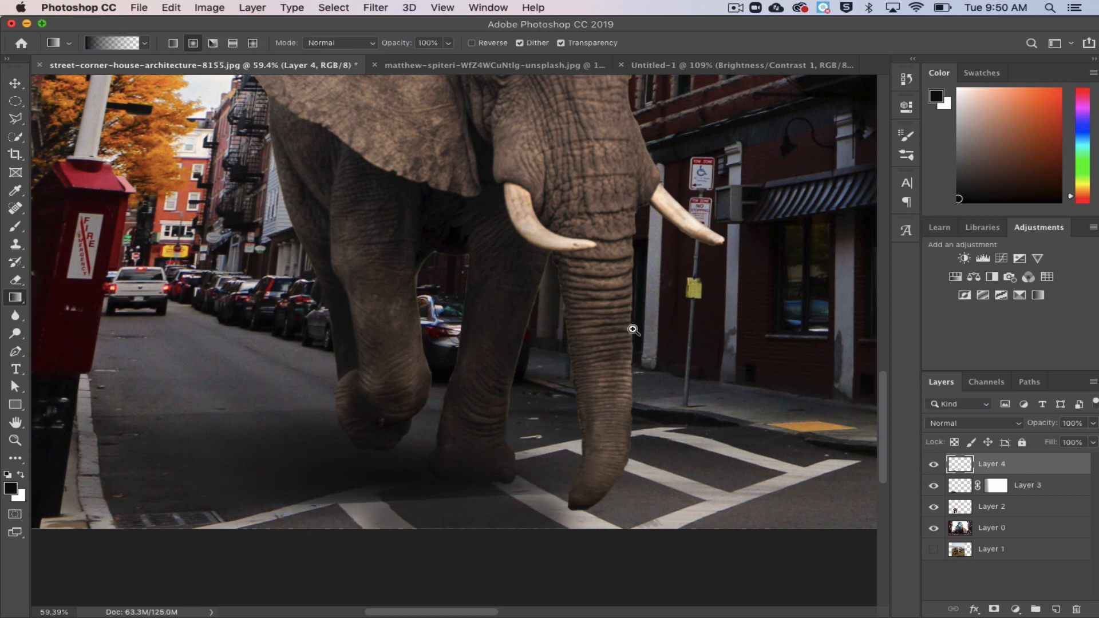
# Add a layer mask to the warped shadow and paint black on its lower edge with a 100 px brush at 42% opacity.
pyautogui.click(994, 609)
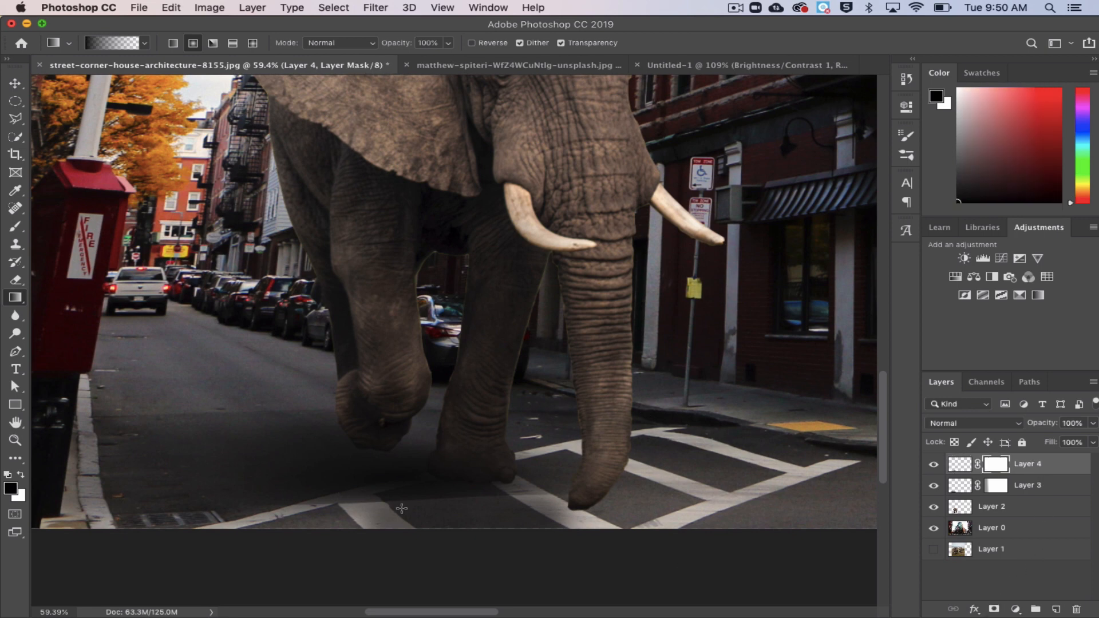
pyautogui.click(16, 226)
pyautogui.press('[')
pyautogui.press('[')
pyautogui.press('[')
pyautogui.press('[')
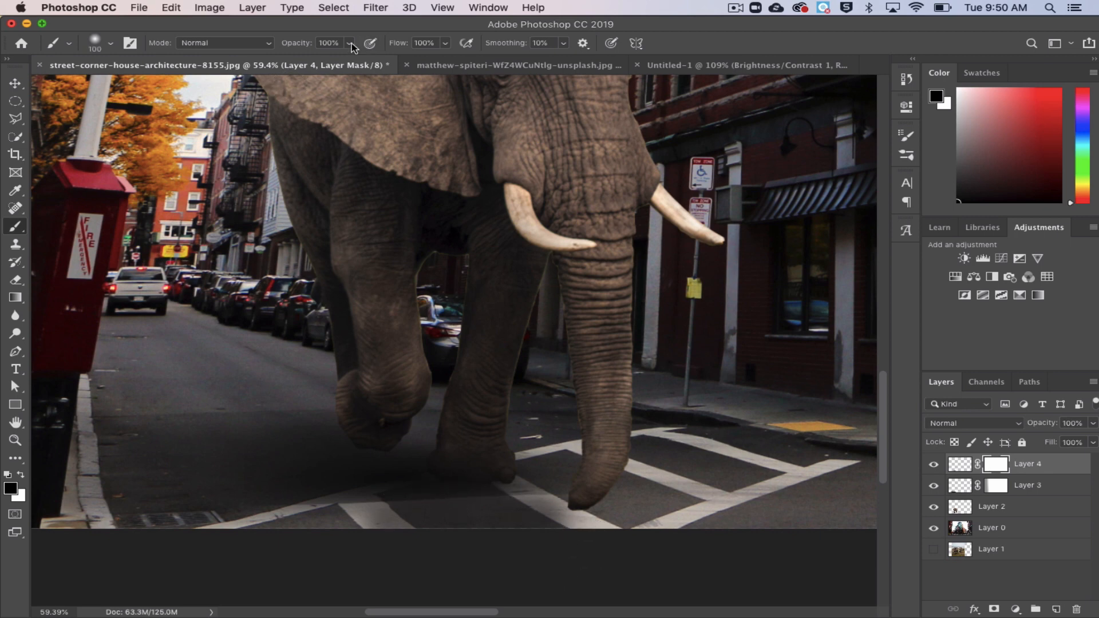
pyautogui.moveTo(350, 43); pyautogui.dragTo(314, 61)
pyautogui.moveTo(213, 513)
pyautogui.mouseDown()
pyautogui.moveTo(517, 507)
pyautogui.moveTo(390, 530)
pyautogui.moveTo(364, 508)
pyautogui.moveTo(303, 508)
pyautogui.moveTo(338, 521)
pyautogui.moveTo(547, 512)
pyautogui.moveTo(422, 511)
pyautogui.moveTo(443, 521)
pyautogui.moveTo(575, 490)
pyautogui.moveTo(543, 486)
pyautogui.moveTo(548, 502)
pyautogui.moveTo(490, 513)
pyautogui.moveTo(333, 518)
pyautogui.moveTo(499, 506)
pyautogui.moveTo(353, 531)
pyautogui.moveTo(445, 510)
pyautogui.moveTo(195, 519)
pyautogui.moveTo(326, 534)
pyautogui.mouseUp()
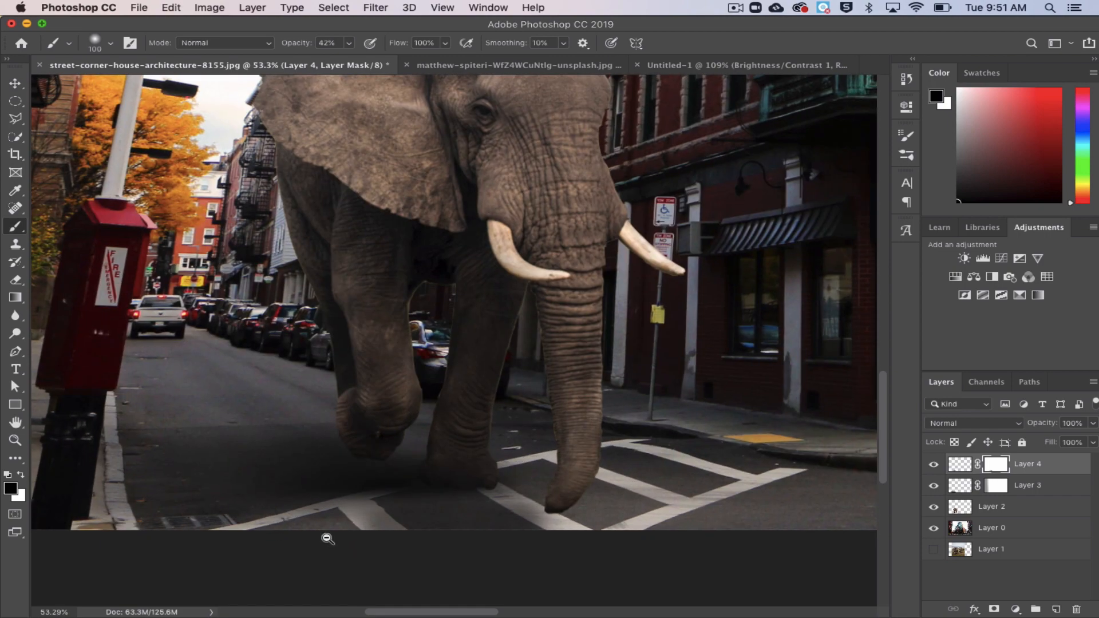
# Create another layer and draw a black-to-transparent radial gradient at the elephant's front foot.
pyautogui.click(1056, 610)
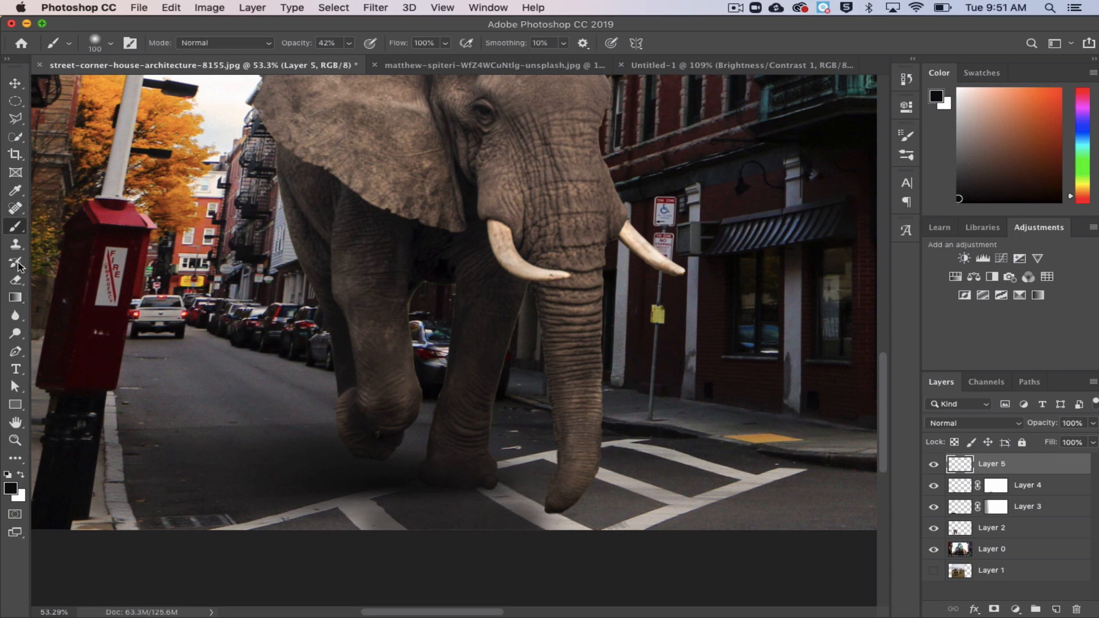
pyautogui.click(15, 298)
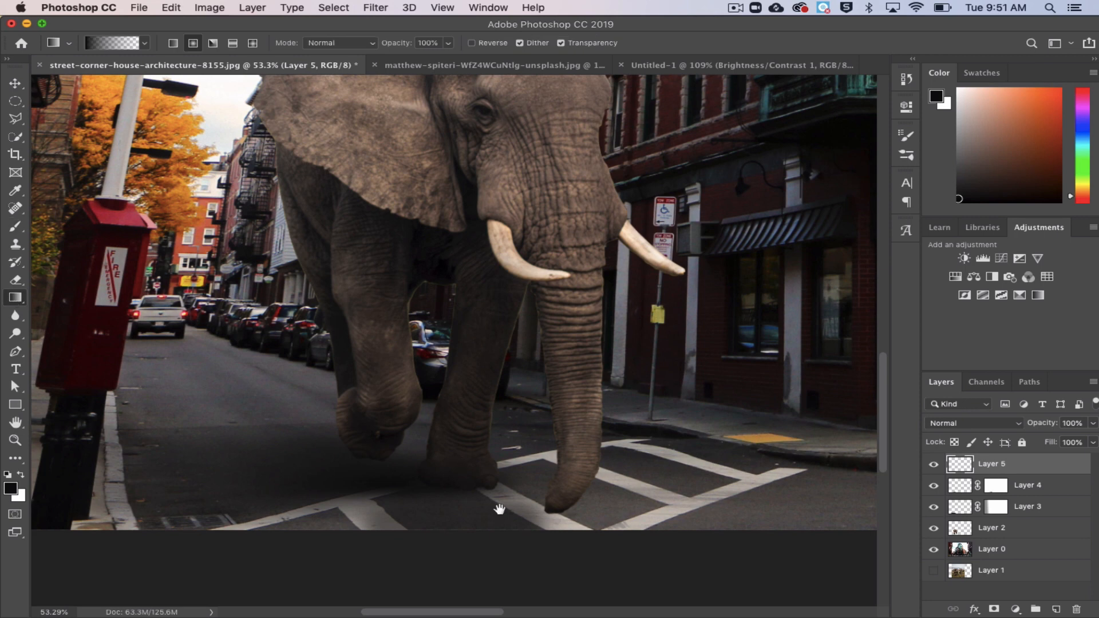
pyautogui.moveTo(418, 514); pyautogui.dragTo(446, 498)
# Transform the new radial shadow to about 210% width and 26% height, and position it just below the front foot.
pyautogui.hotkey('ctrl', 't')
pyautogui.moveTo(439, 453); pyautogui.dragTo(272, 454)
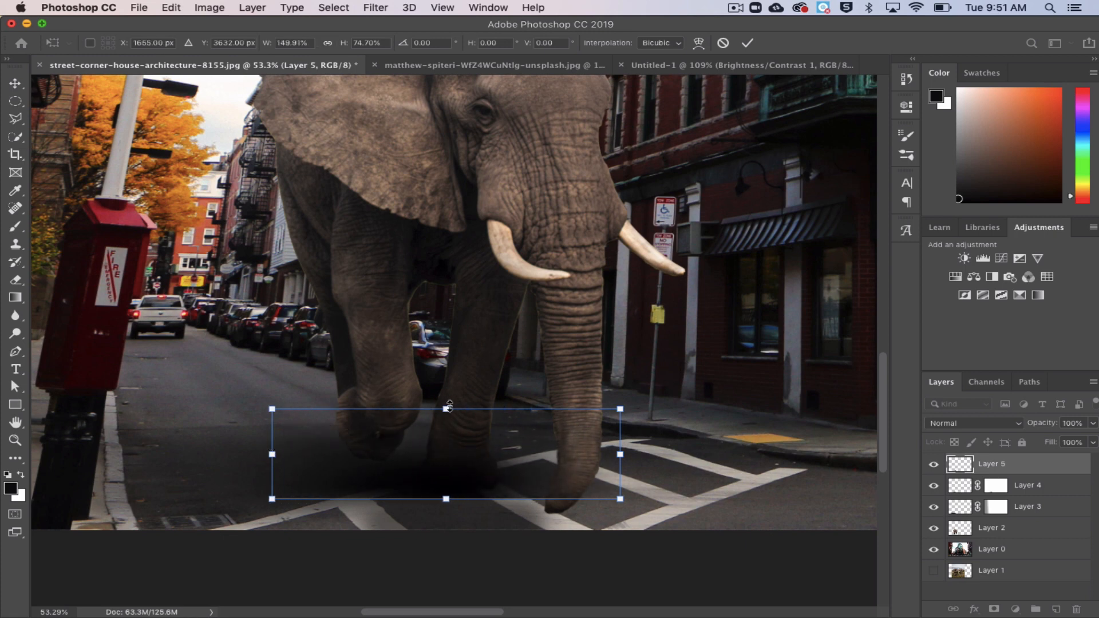
pyautogui.moveTo(450, 409); pyautogui.dragTo(479, 510)
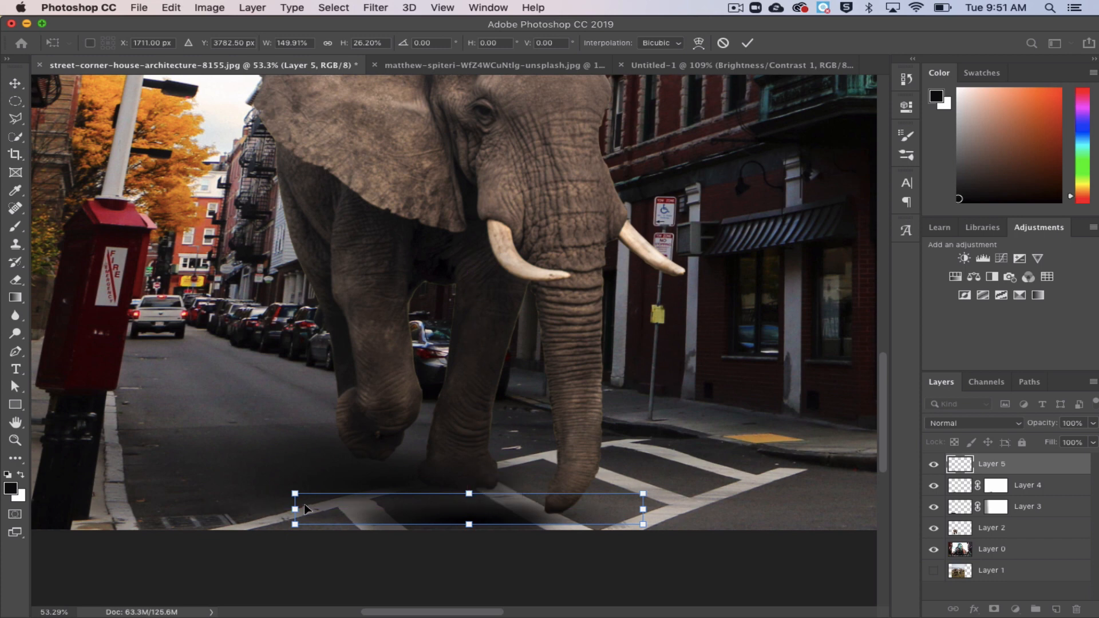
pyautogui.moveTo(295, 508); pyautogui.dragTo(150, 509)
pyautogui.moveTo(380, 509)
pyautogui.mouseDown()
pyautogui.moveTo(409, 508)
pyautogui.moveTo(394, 508)
pyautogui.mouseUp()
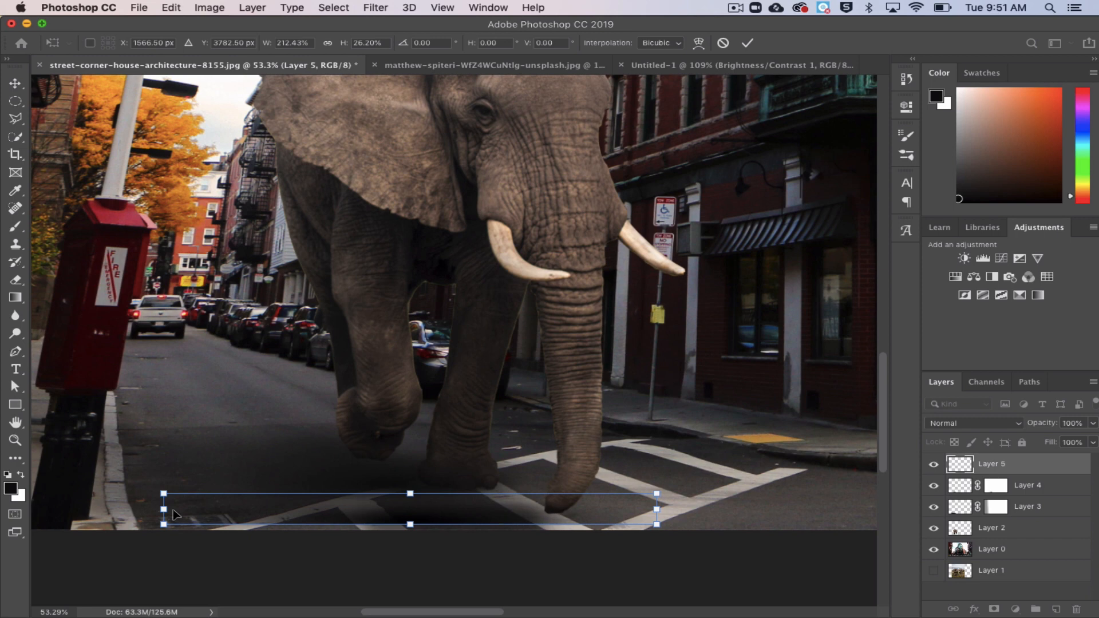
pyautogui.moveTo(165, 510); pyautogui.dragTo(147, 510)
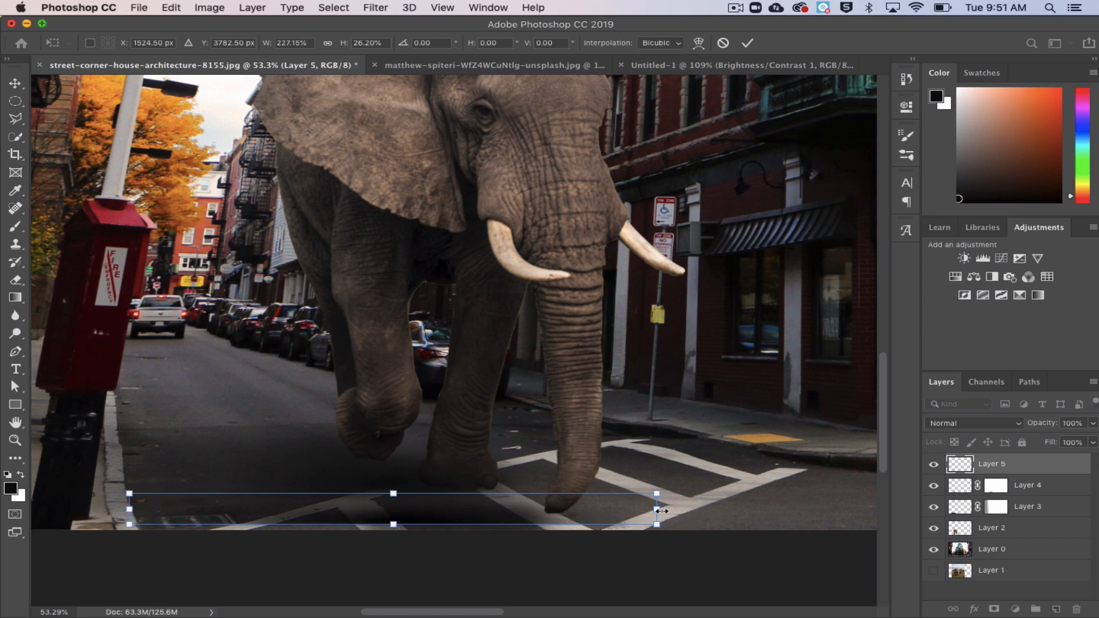
pyautogui.moveTo(661, 511); pyautogui.dragTo(617, 509)
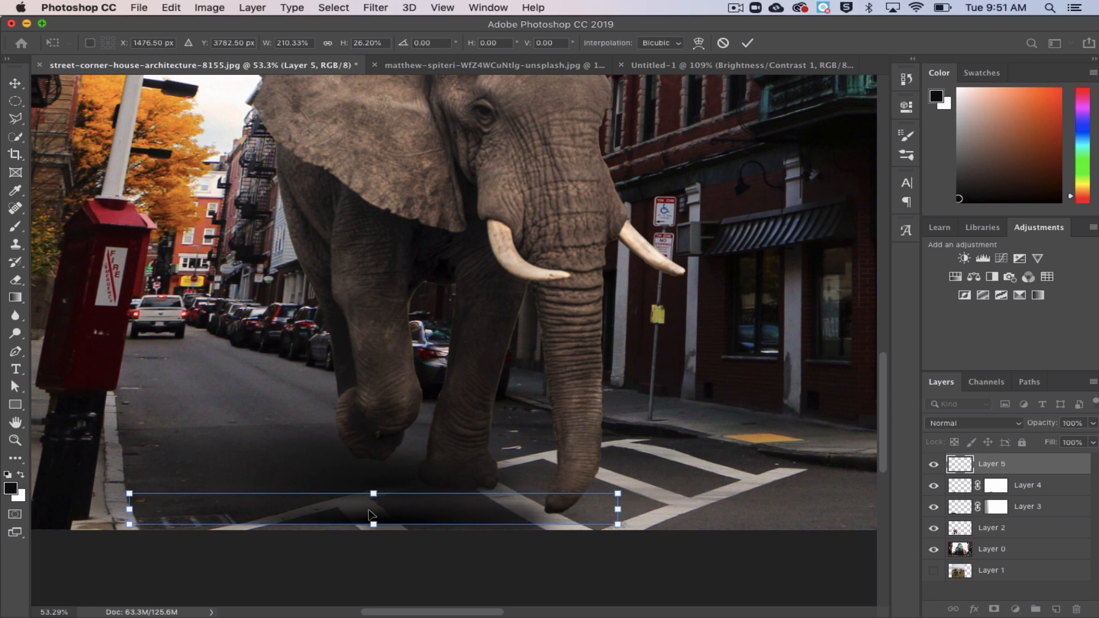
pyautogui.moveTo(369, 513); pyautogui.dragTo(459, 511)
pyautogui.click(747, 43)
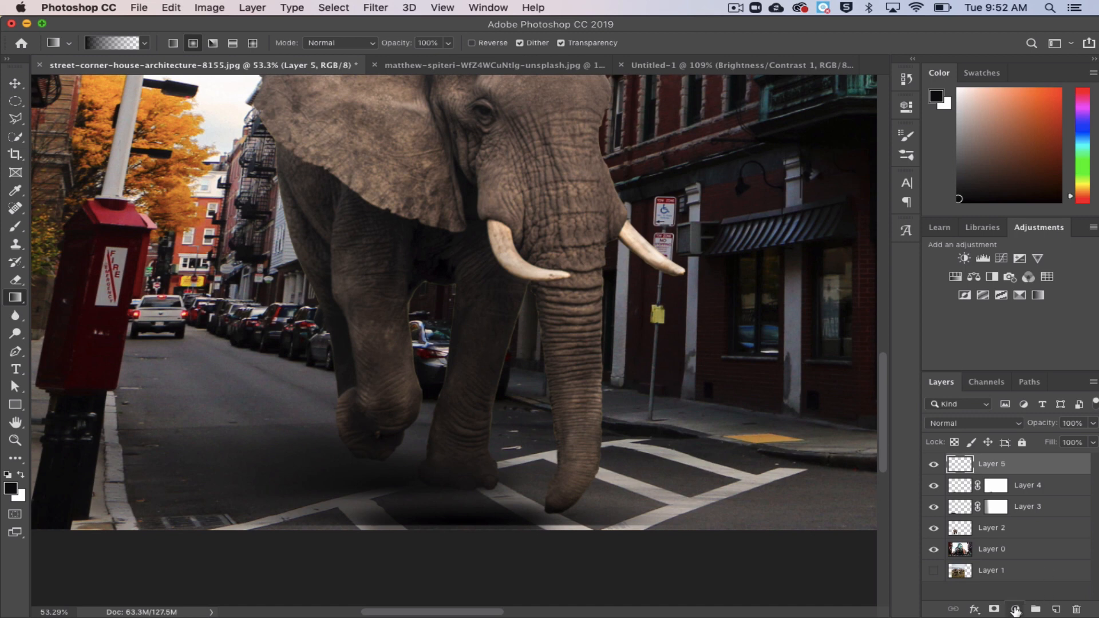
# Add a layer mask to the flattened shadow and nudge the shadow slightly beneath the front foot.
pyautogui.click(996, 610)
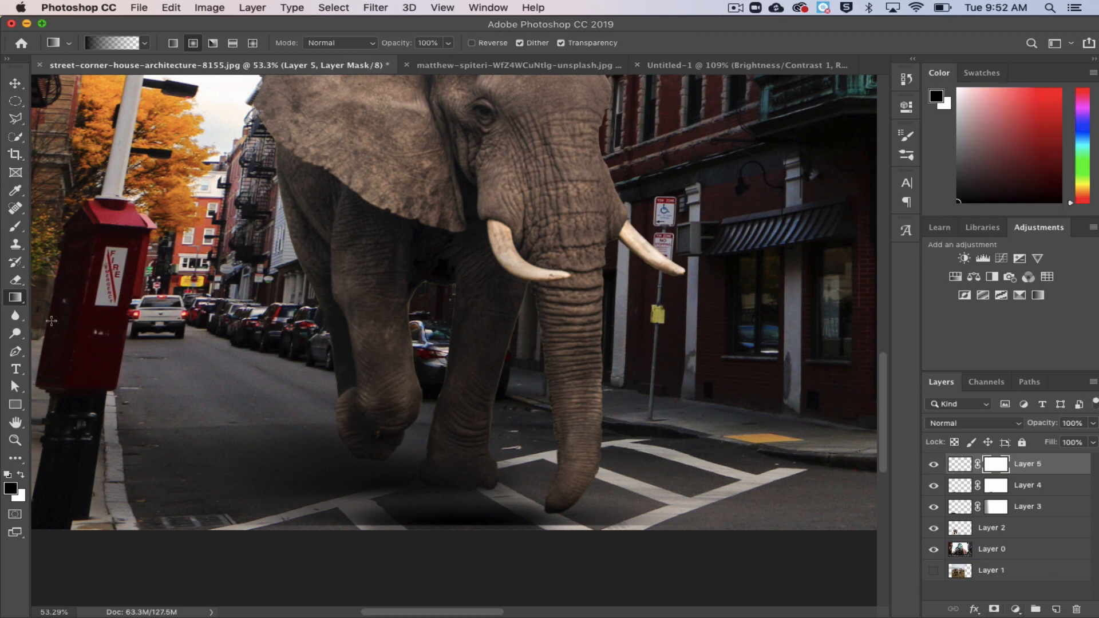
pyautogui.click(13, 229)
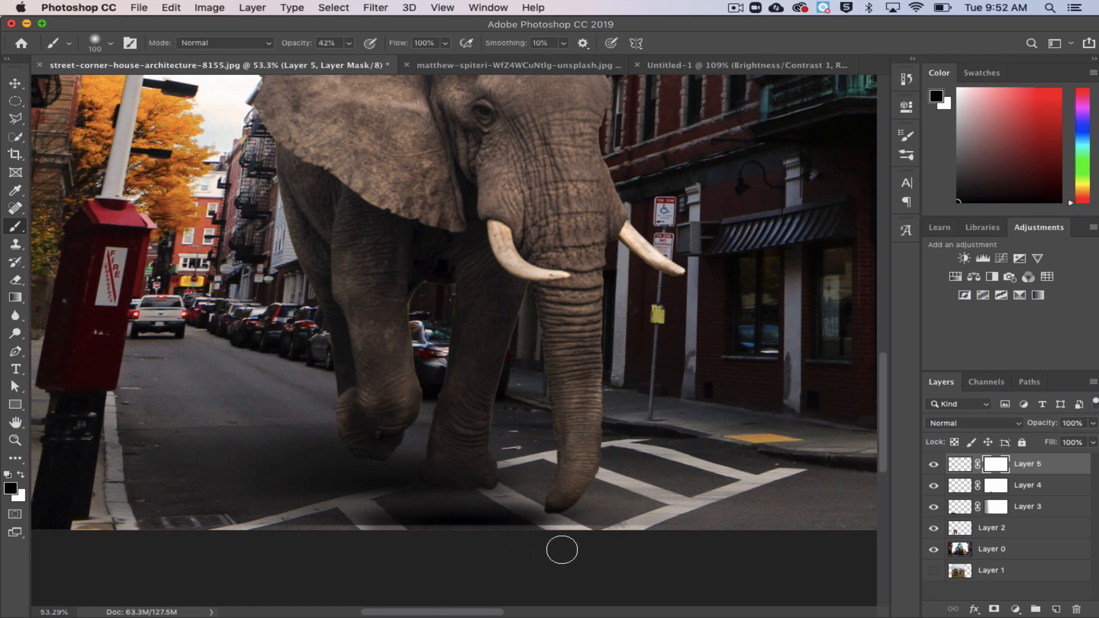
pyautogui.press('super+t')
pyautogui.moveTo(513, 517); pyautogui.dragTo(509, 518)
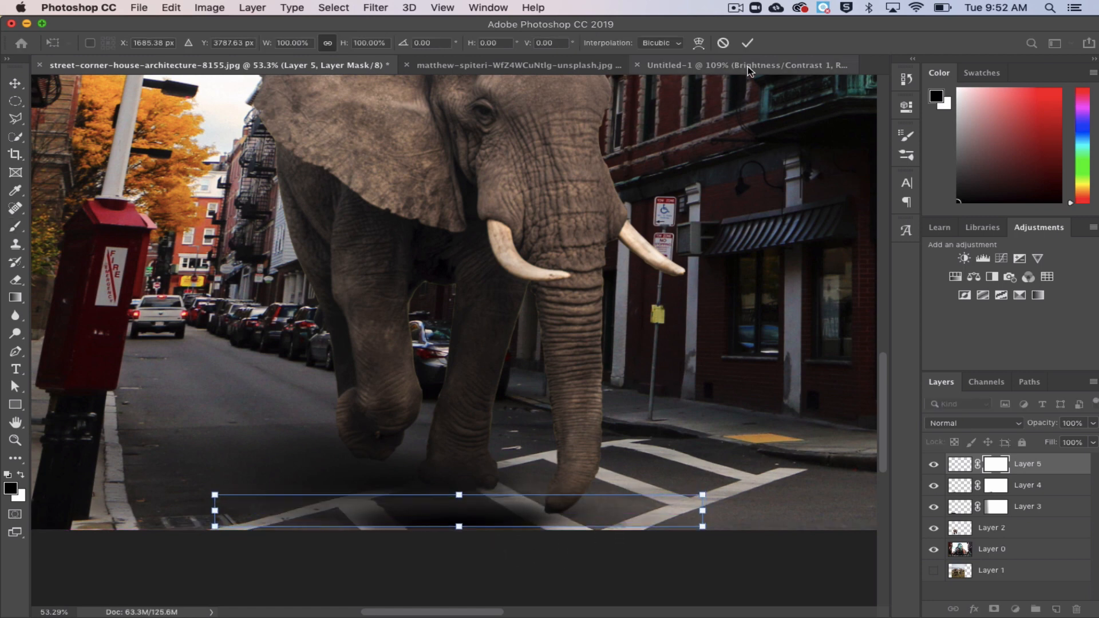
pyautogui.click(747, 44)
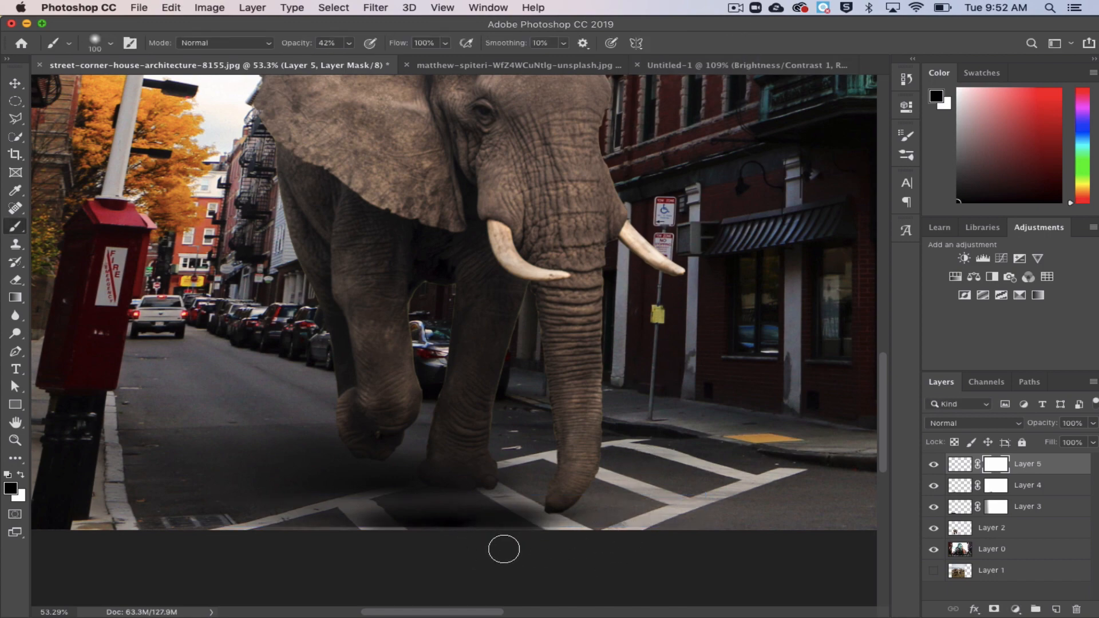
# Paint black on the mask along the shadow's lower edge at the image border, with the 100 px brush raised to 100% opacity.
pyautogui.moveTo(508, 546); pyautogui.dragTo(567, 527)
pyautogui.moveTo(652, 505); pyautogui.dragTo(551, 511)
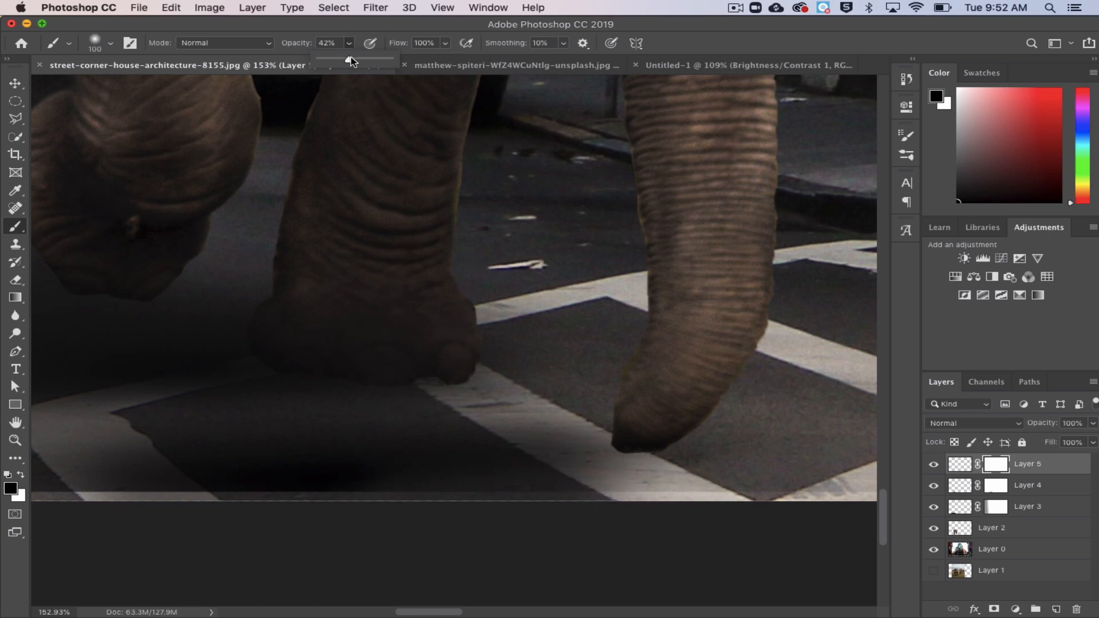
pyautogui.moveTo(103, 455); pyautogui.dragTo(114, 455)
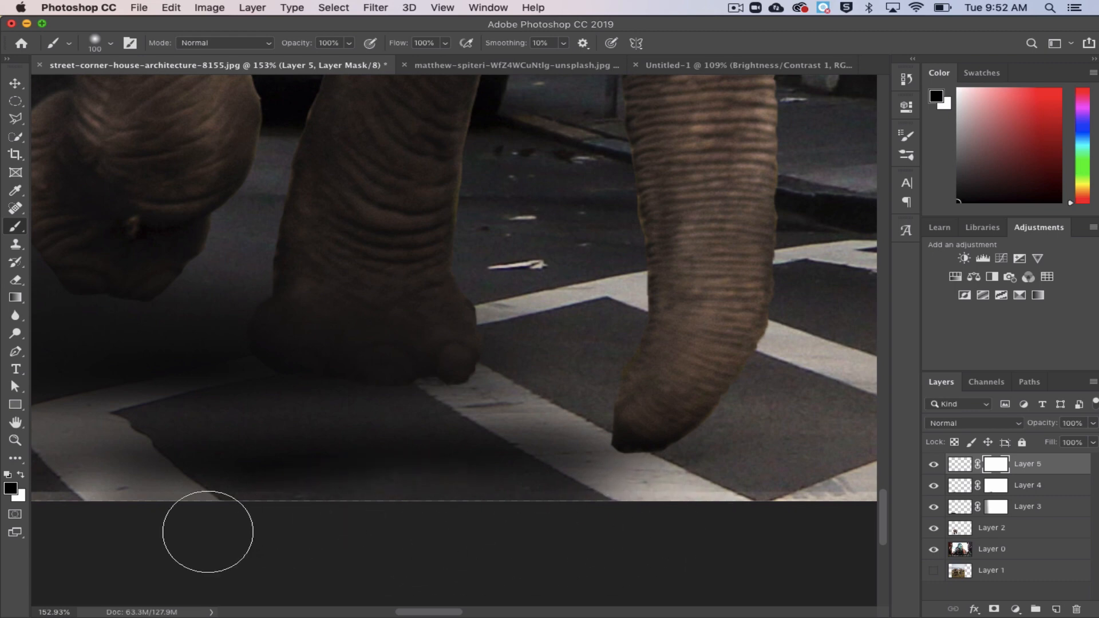
pyautogui.scroll(2, 100, 535)
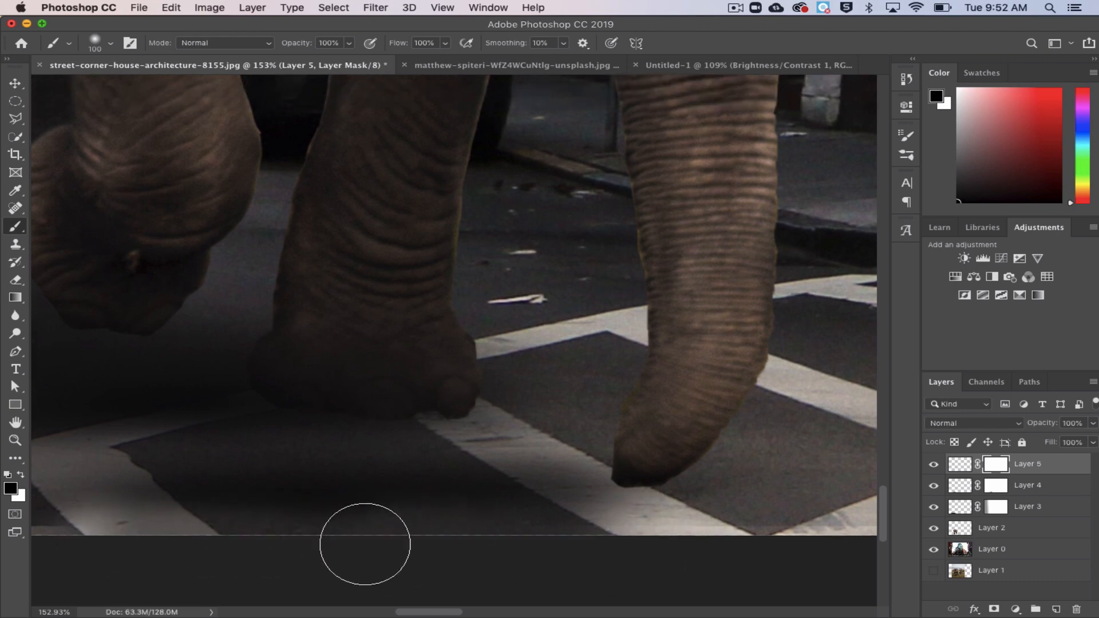
pyautogui.hscroll(-5, 80, 559)
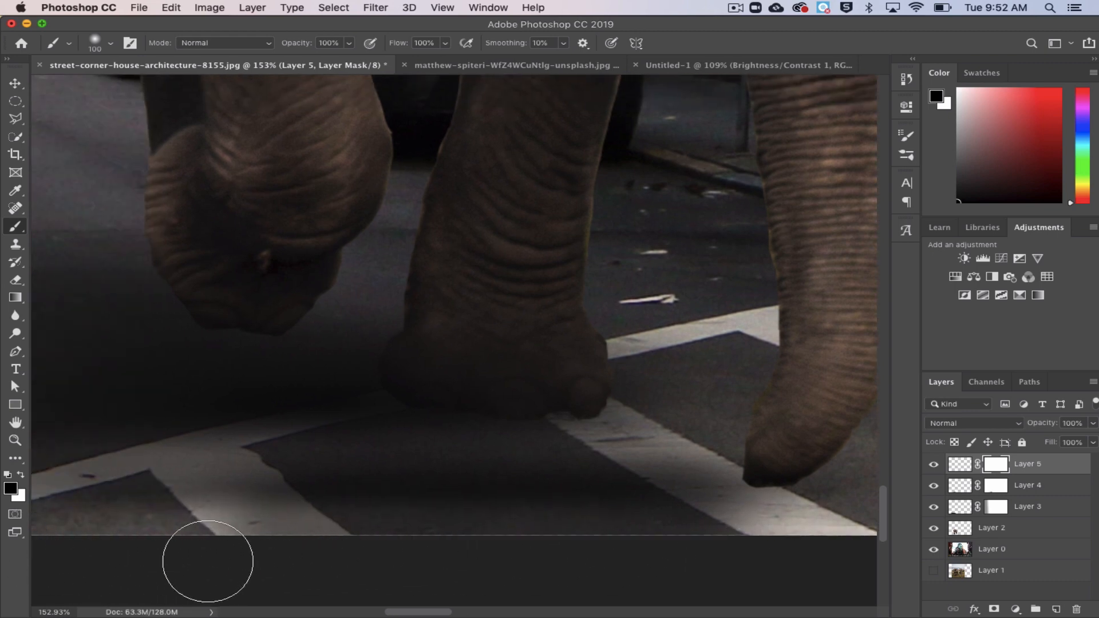
pyautogui.hscroll(-5, 209, 560)
pyautogui.hscroll(15, 482, 527)
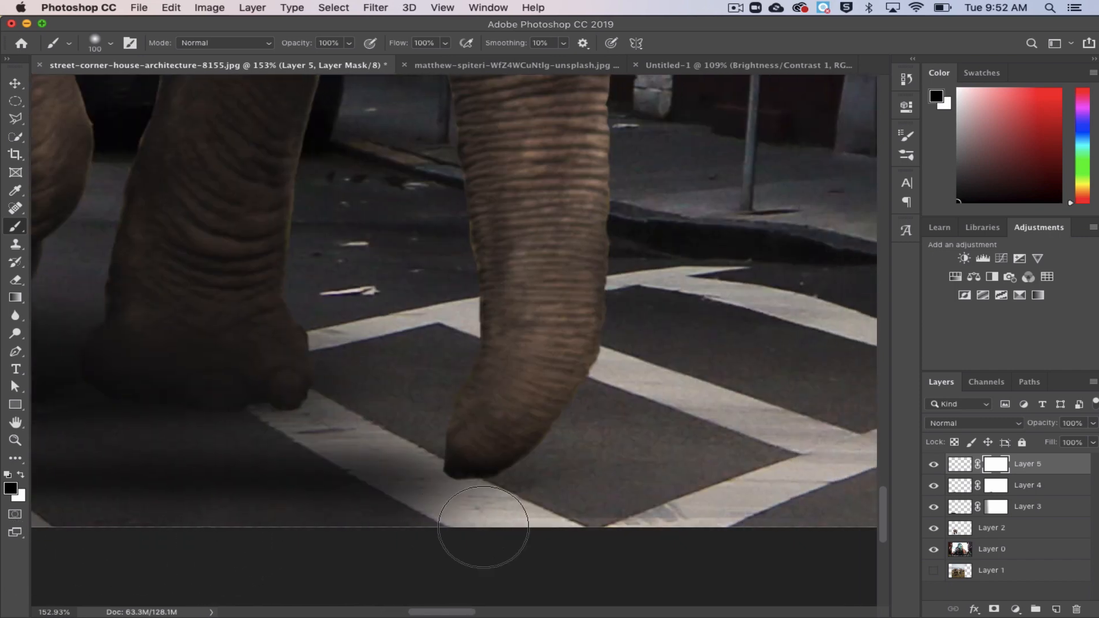
pyautogui.hscroll(-8, 611, 527)
pyautogui.hscroll(15, 645, 523)
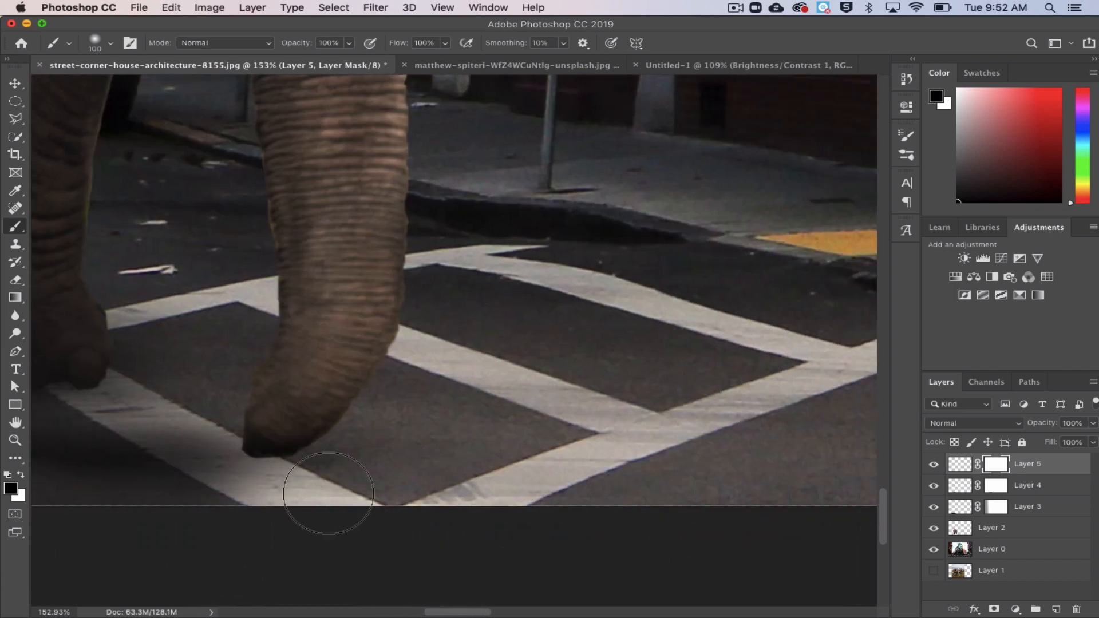
pyautogui.hscroll(-10, 332, 502)
pyautogui.hscroll(7, 690, 518)
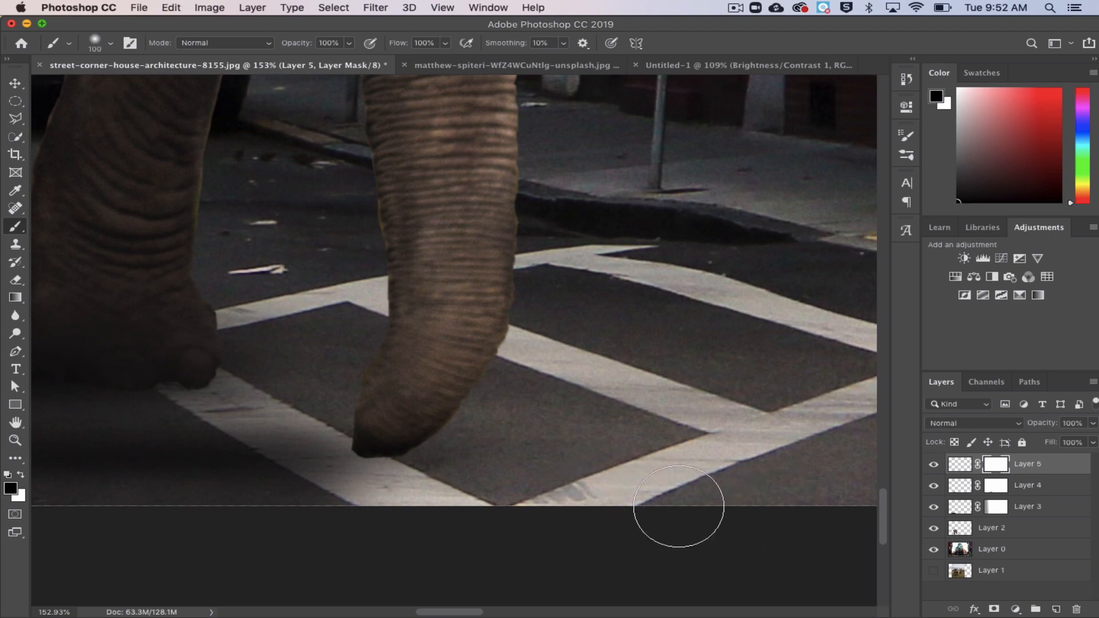
# Lower the opacity of the flattened shadow layer to 63%.
pyautogui.scroll(-2, 705, 442)
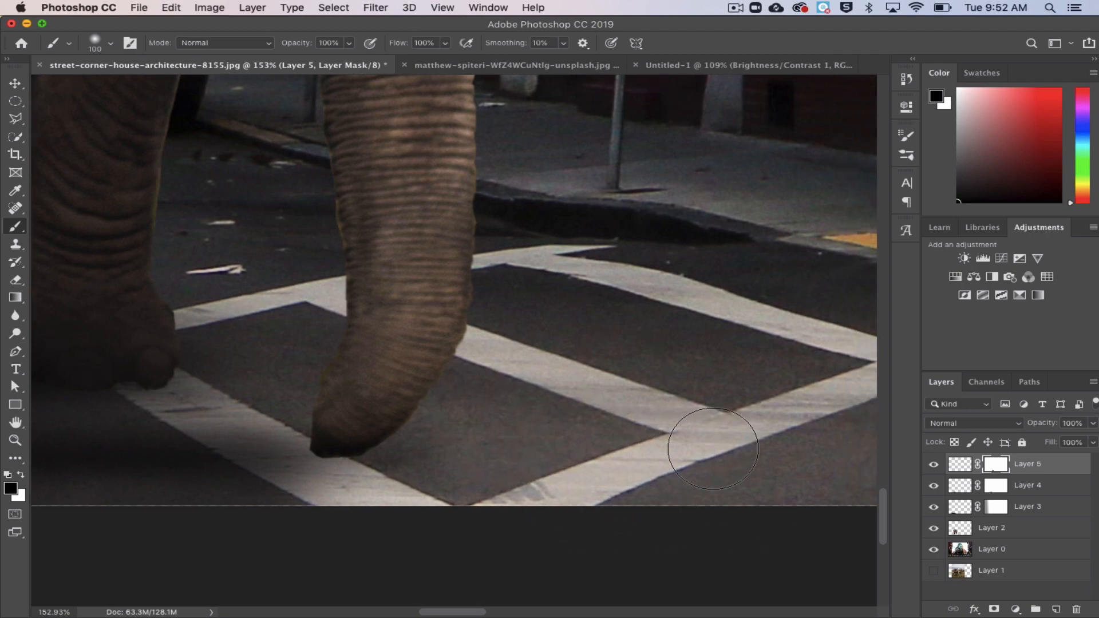
pyautogui.scroll(-4, 693, 447)
pyautogui.scroll(-4, 456, 432)
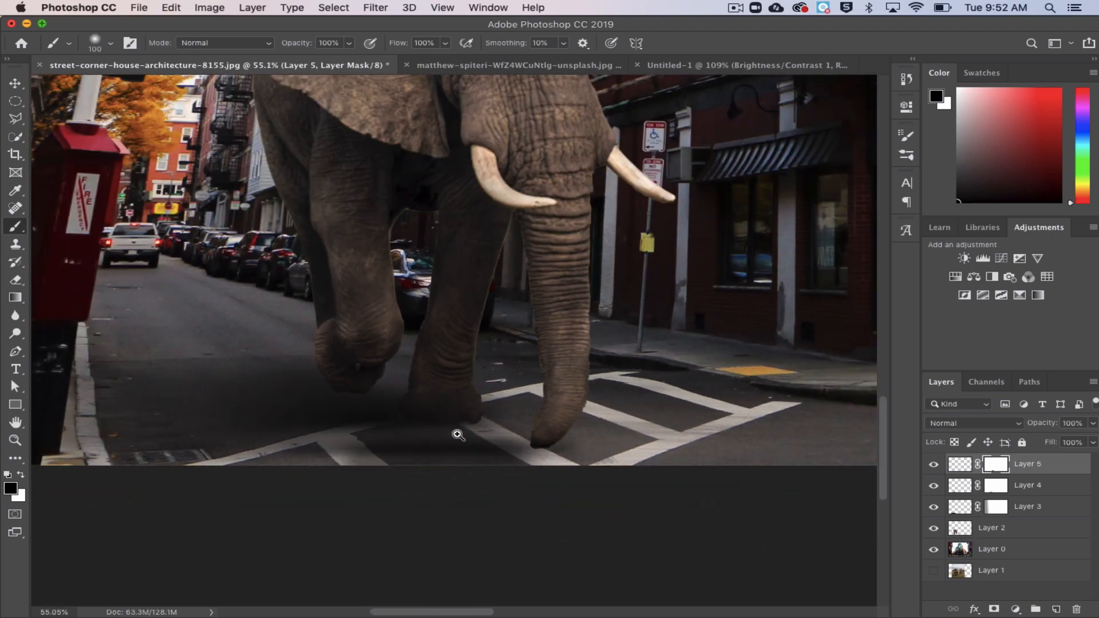
pyautogui.scroll(2, 444, 433)
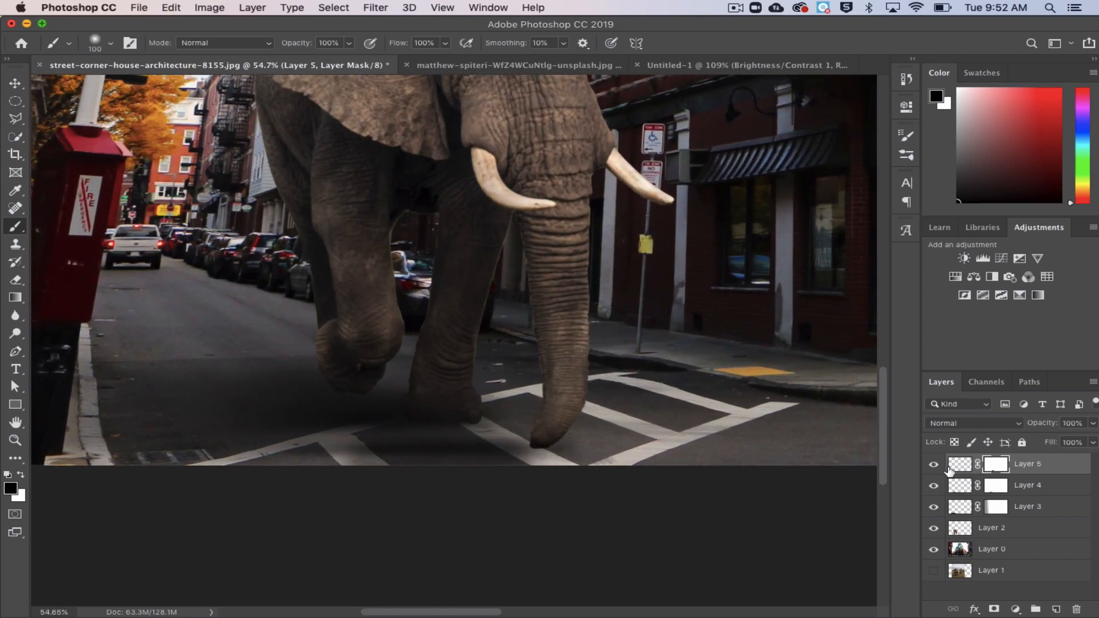
pyautogui.click(950, 468)
pyautogui.click(1092, 423)
pyautogui.moveTo(1090, 439); pyautogui.dragTo(1071, 443)
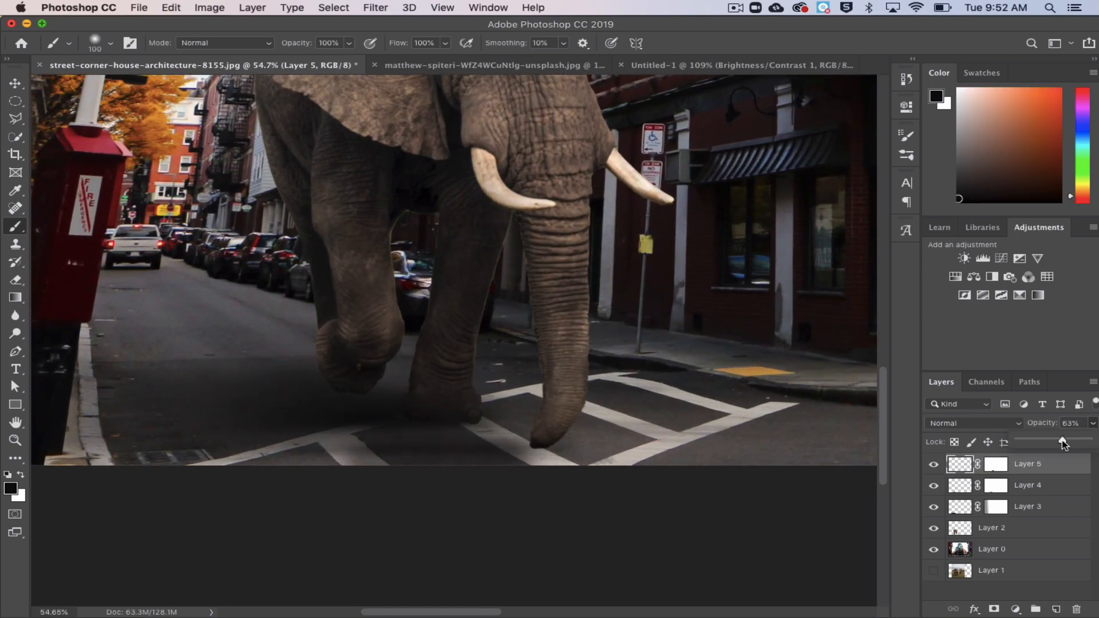
pyautogui.hscroll(-3, 671, 494)
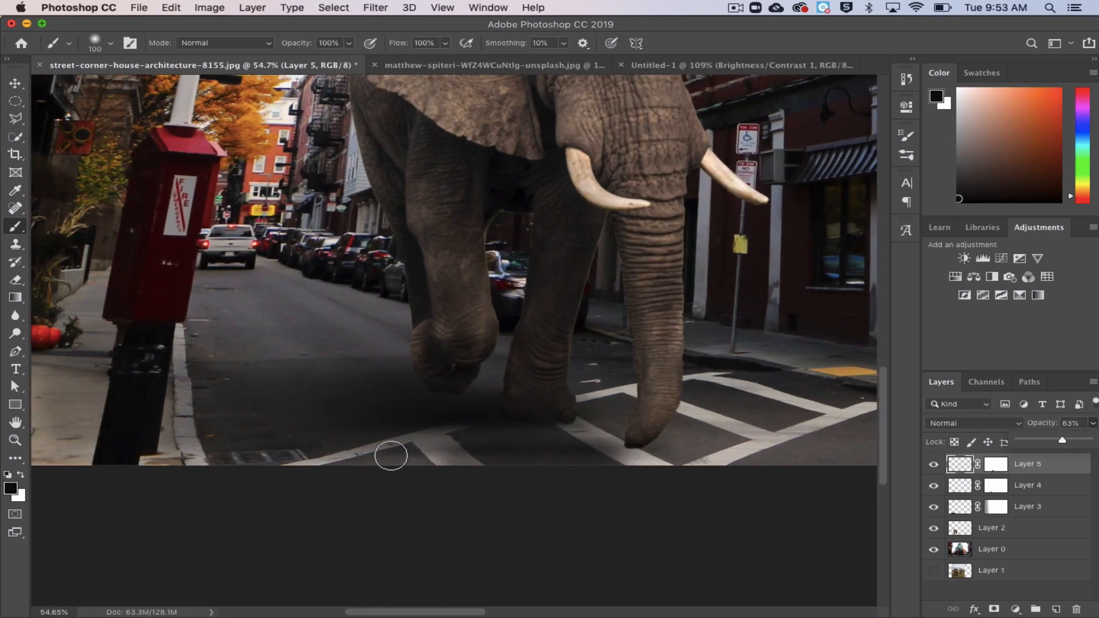
# Create a new layer above the shadow layers and reduce the brush to 30 px at the planted front foot.
pyautogui.click(1056, 609)
pyautogui.scroll(3, 576, 423)
pyautogui.scroll(3, 577, 422)
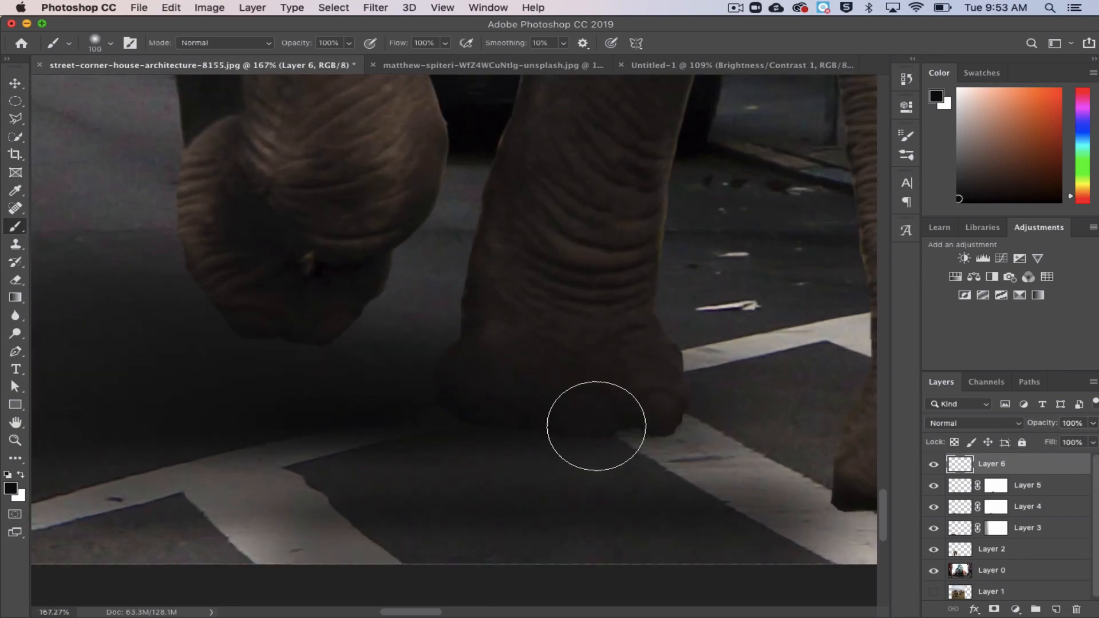
pyautogui.press('[')
pyautogui.press('[')
pyautogui.press('[')
pyautogui.press('[')
pyautogui.press('[')
pyautogui.press('[')
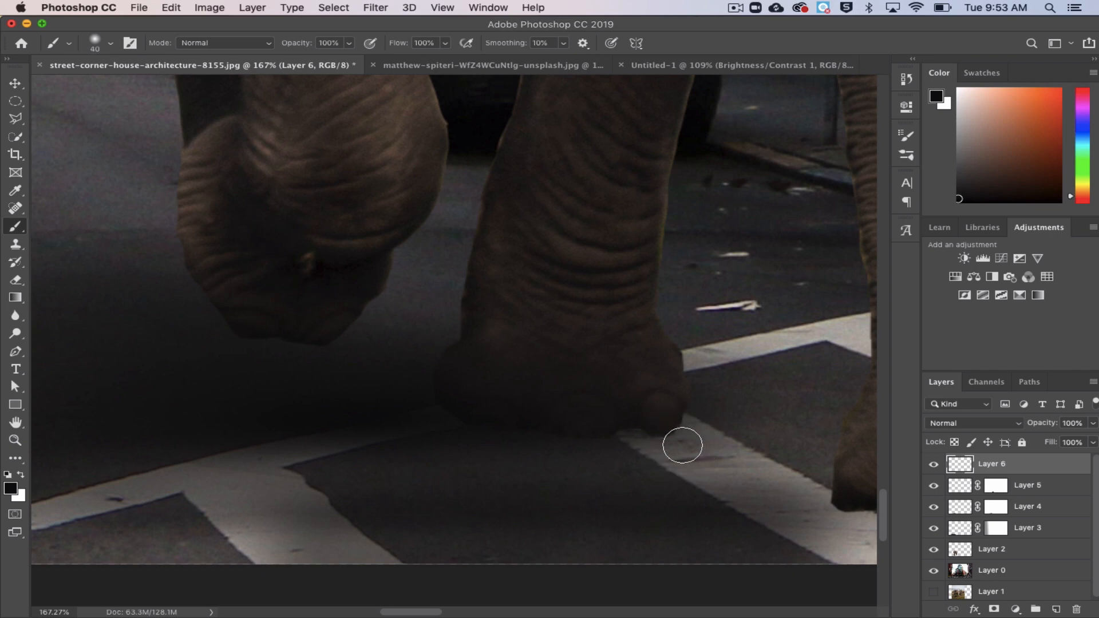
pyautogui.scroll(-1, 1000, 479)
# Move the elephant layer to the top of the layer stack, above all the shadow layers.
pyautogui.moveTo(963, 467)
pyautogui.mouseDown()
pyautogui.moveTo(963, 558)
pyautogui.moveTo(955, 461)
pyautogui.mouseUp()
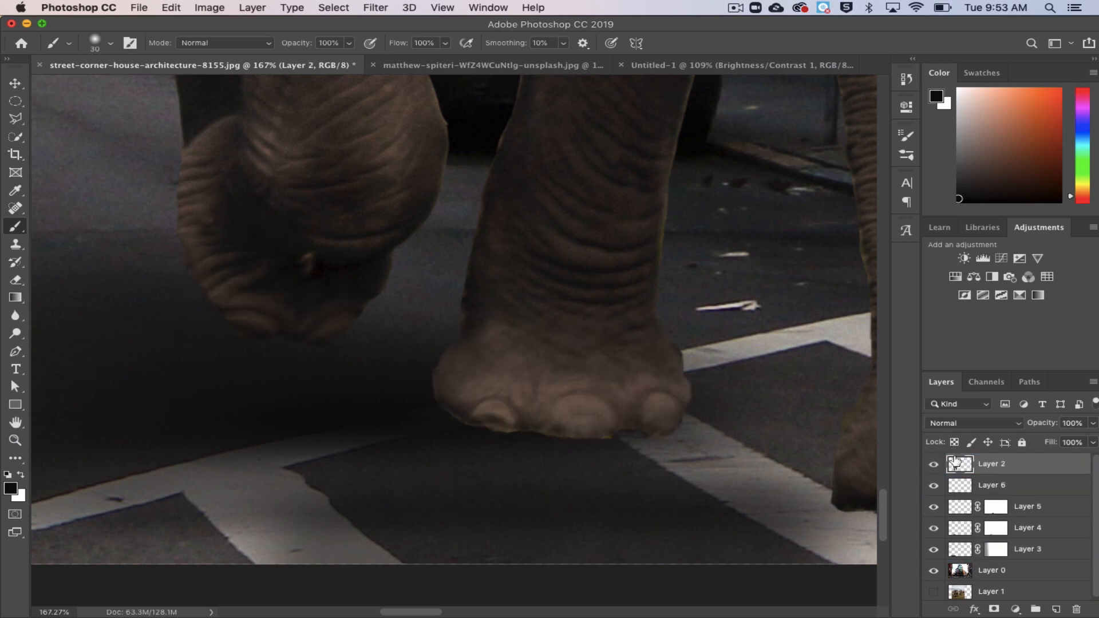
pyautogui.hscroll(-3, 556, 379)
pyautogui.hscroll(2, 591, 379)
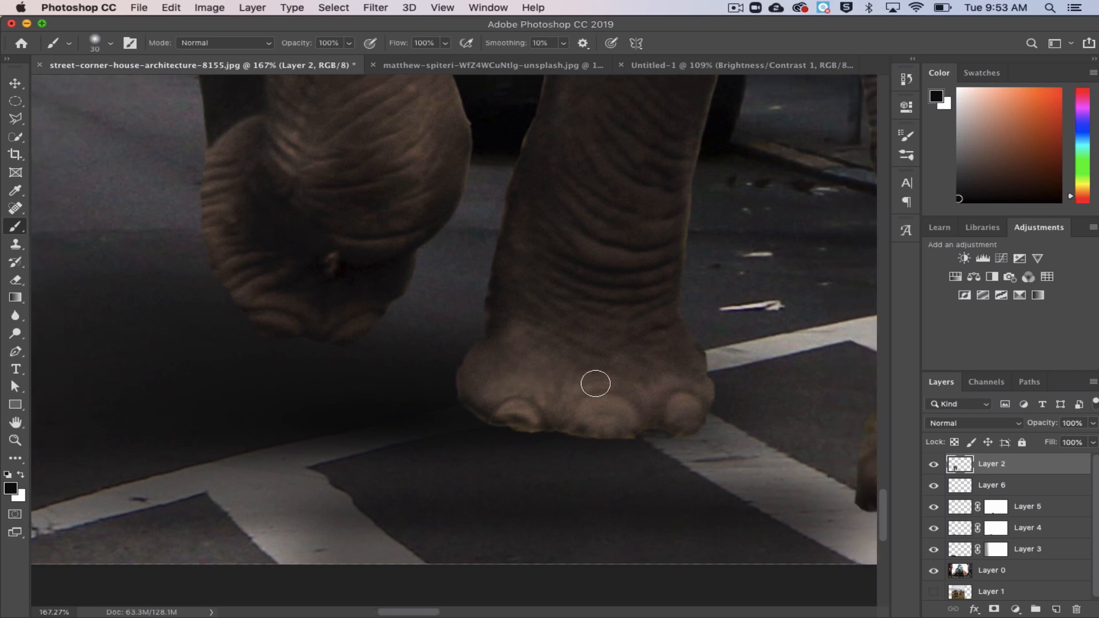
# Paint a dark contact shadow on the new layer along the underside of the planted front foot.
pyautogui.click(954, 487)
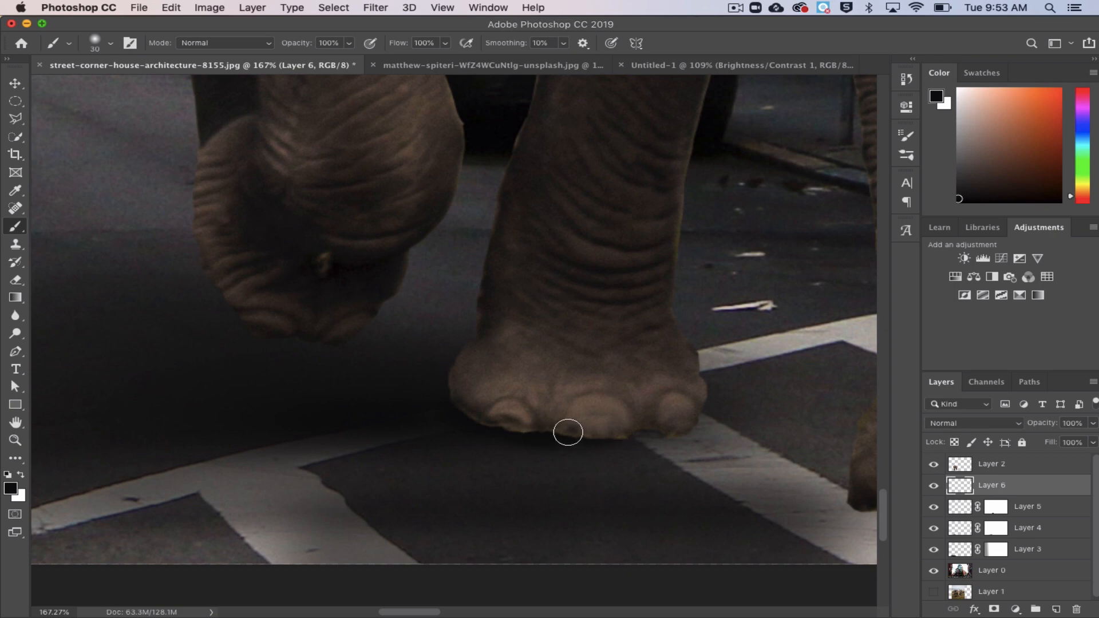
pyautogui.moveTo(568, 432)
pyautogui.mouseDown()
pyautogui.moveTo(674, 431)
pyautogui.moveTo(488, 422)
pyautogui.moveTo(467, 408)
pyautogui.mouseUp()
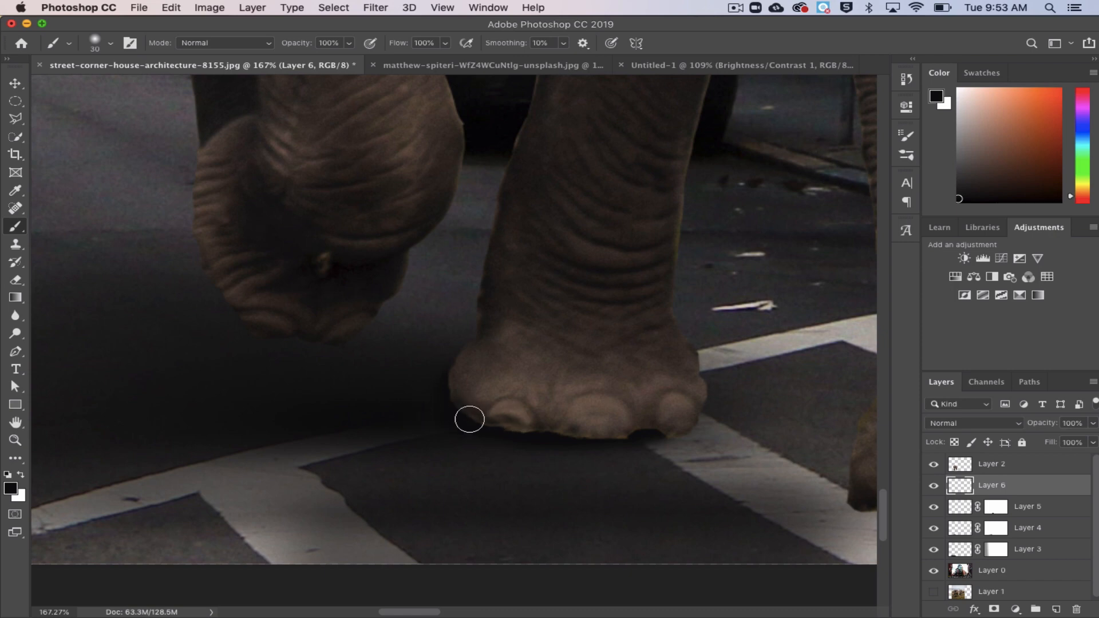
pyautogui.hscroll(-3, 610, 424)
pyautogui.hscroll(2, 611, 385)
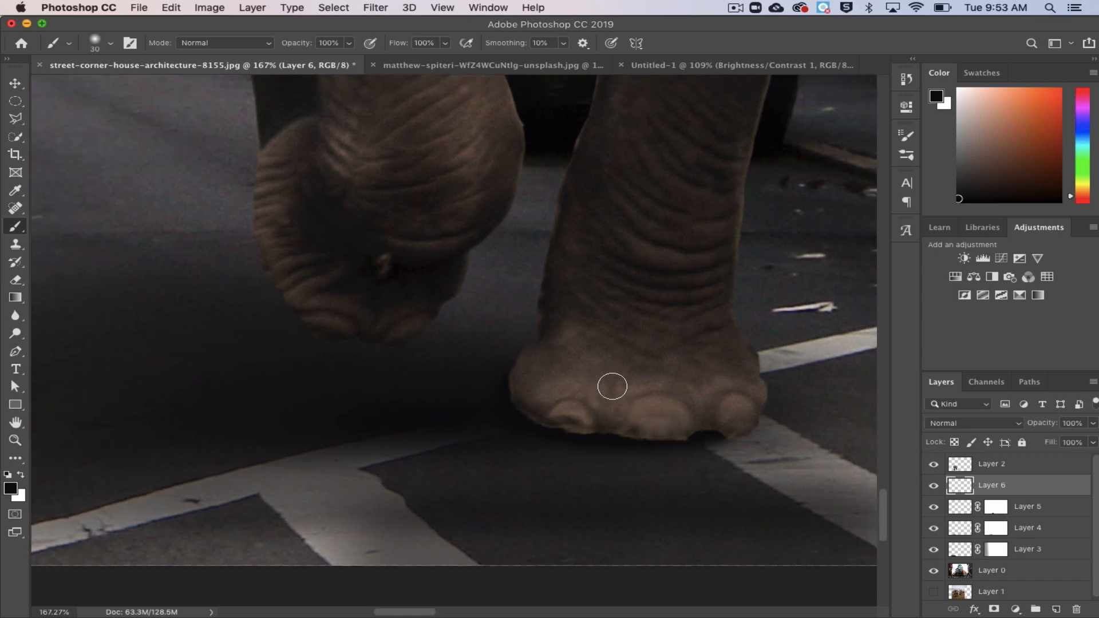
pyautogui.moveTo(720, 413); pyautogui.dragTo(695, 434)
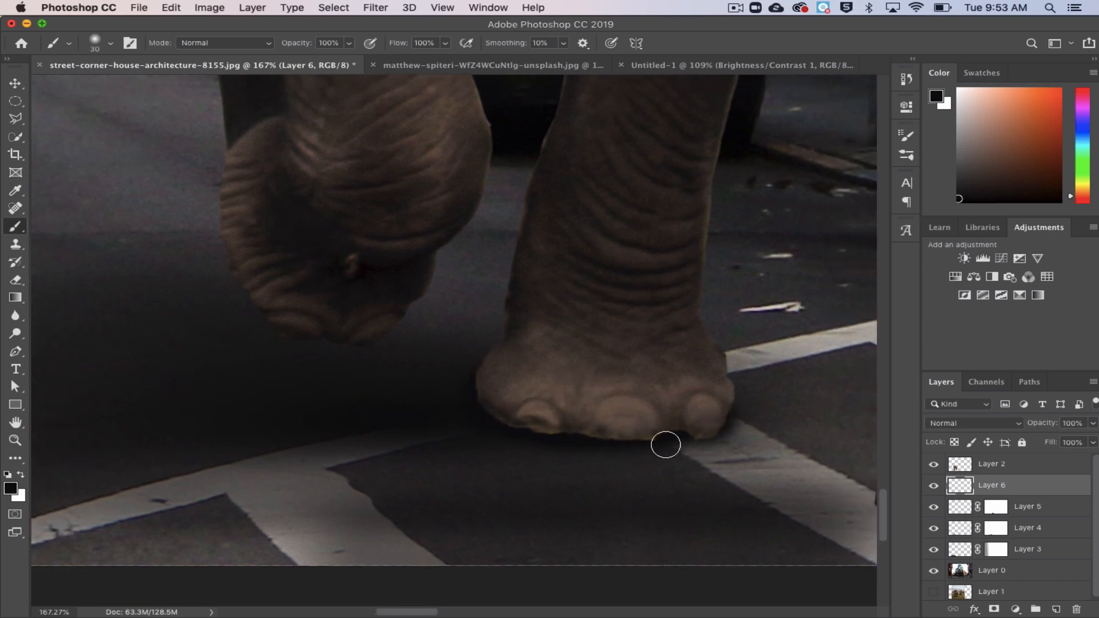
pyautogui.press('super+z')
# Burn the planted front foot on the elephant layer with a 100 px brush, using Midtones range at 50% exposure.
pyautogui.click(954, 465)
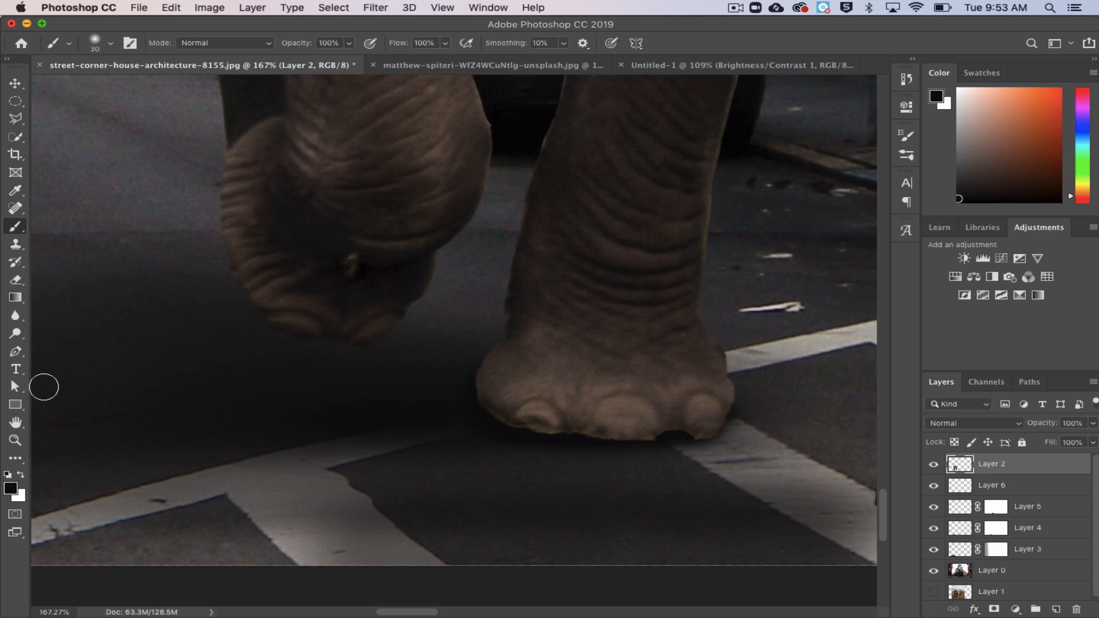
pyautogui.click(15, 332)
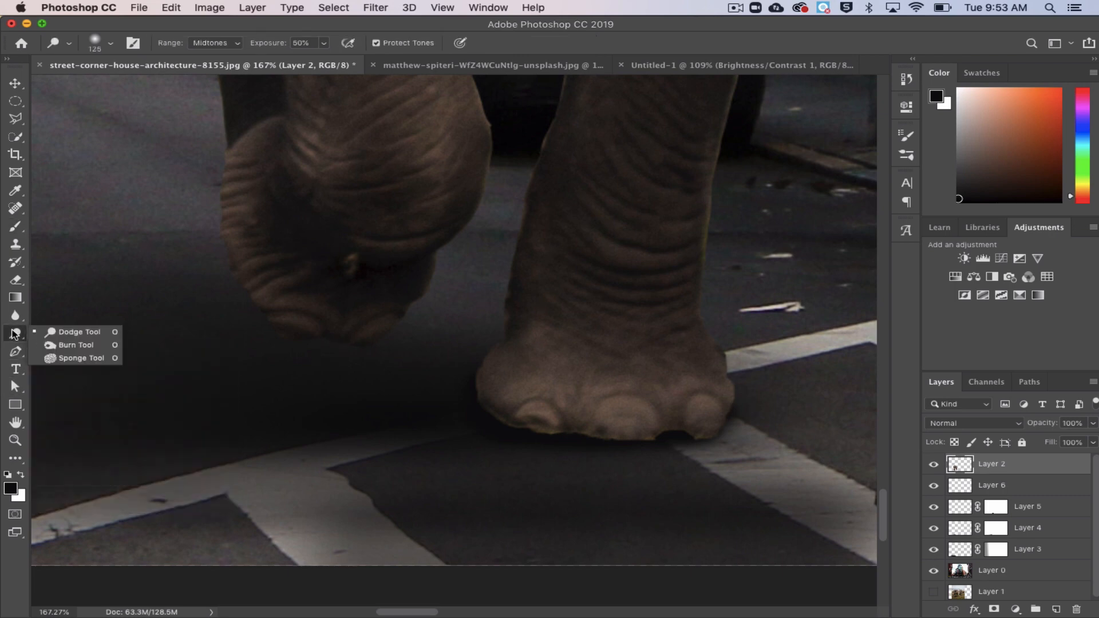
pyautogui.click(63, 329)
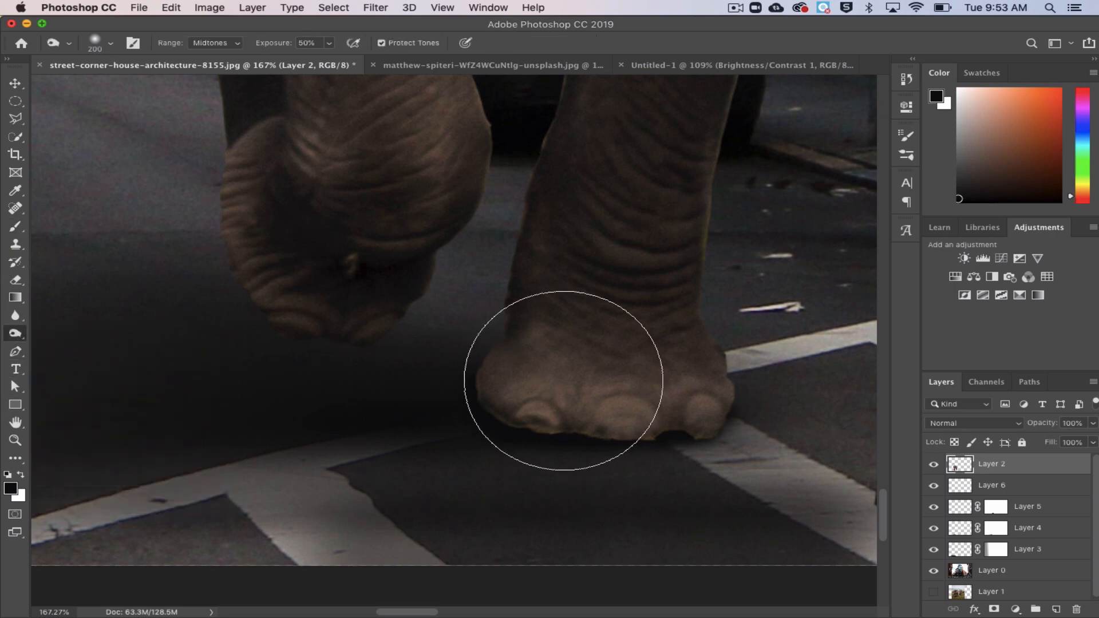
pyautogui.press('[')
pyautogui.press('[')
pyautogui.press('[')
pyautogui.press('[')
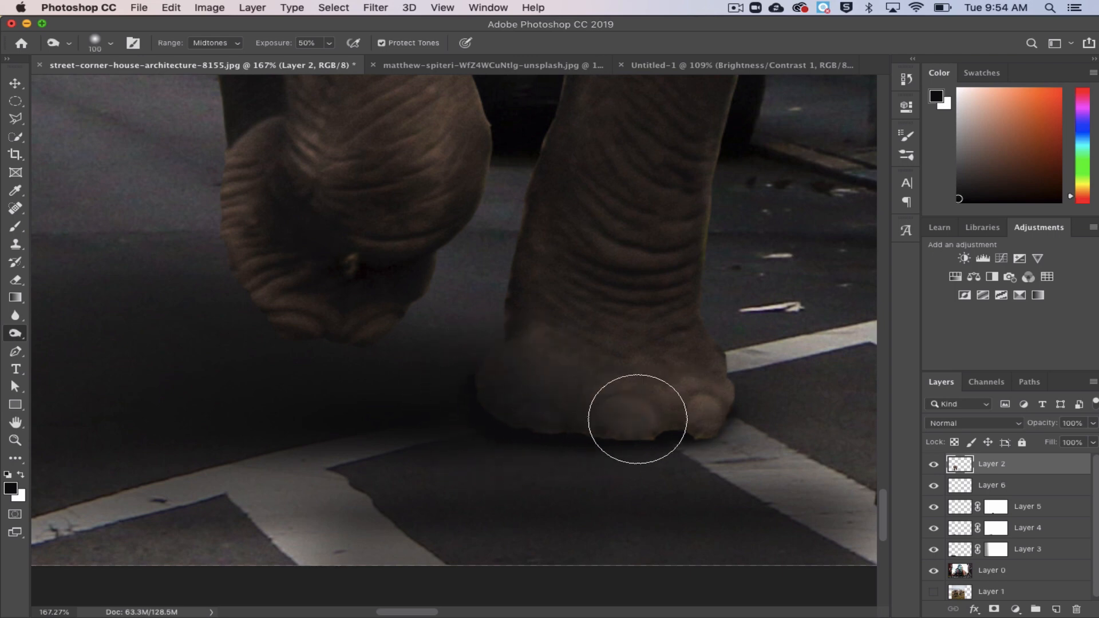
pyautogui.scroll(-5, 638, 417)
pyautogui.scroll(-4, 682, 413)
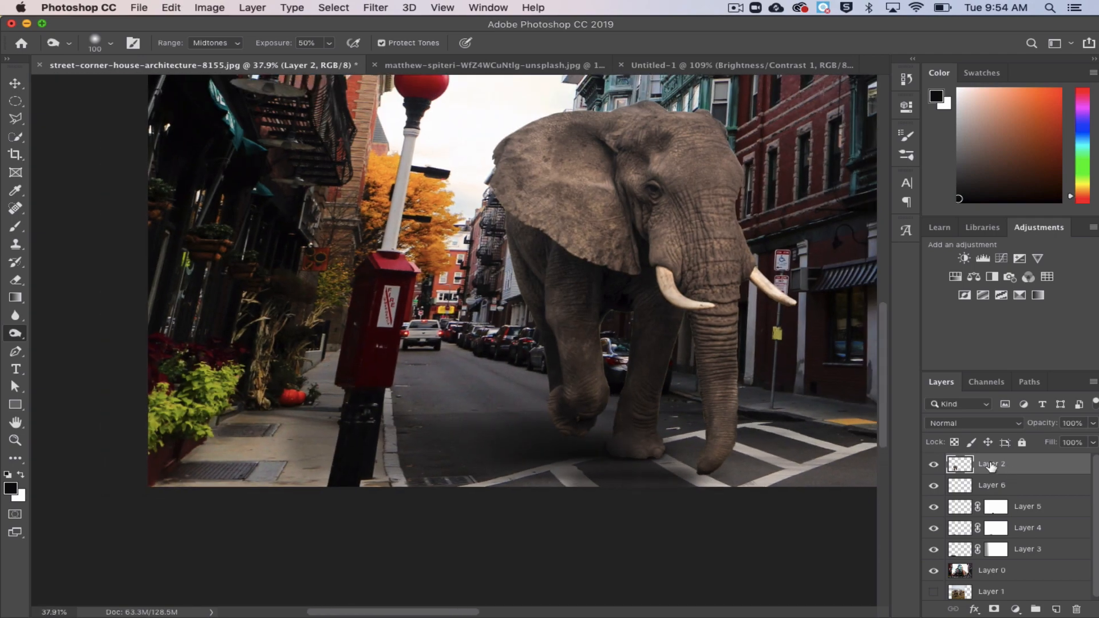
# Add a Brightness/Contrast adjustment clipped to the elephant layer, with Brightness -81 and Contrast 27.
pyautogui.click(964, 258)
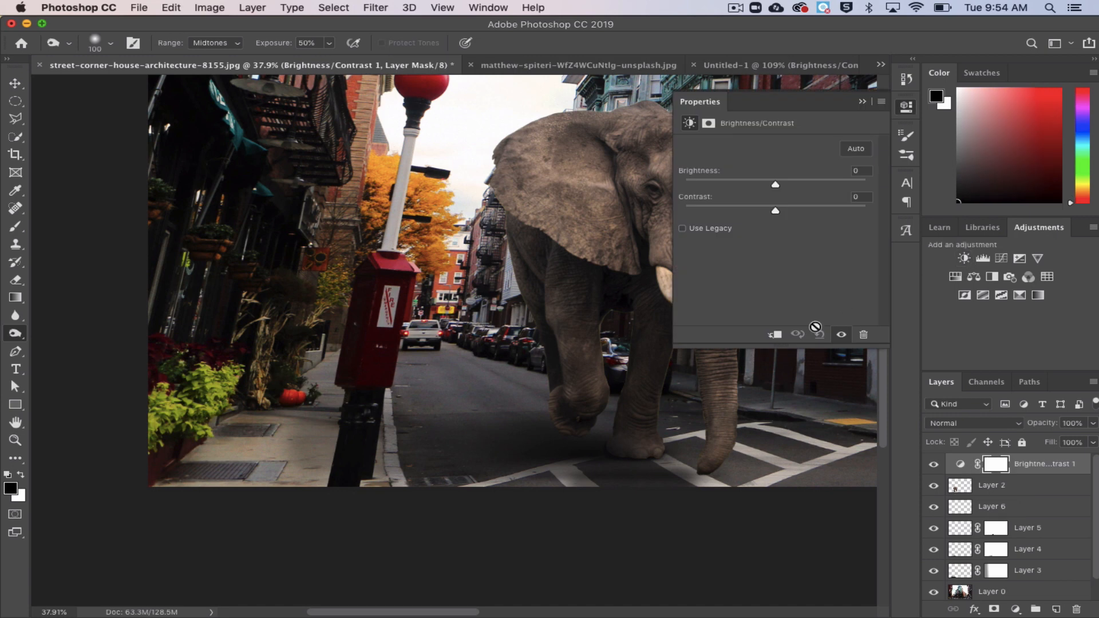
pyautogui.click(774, 336)
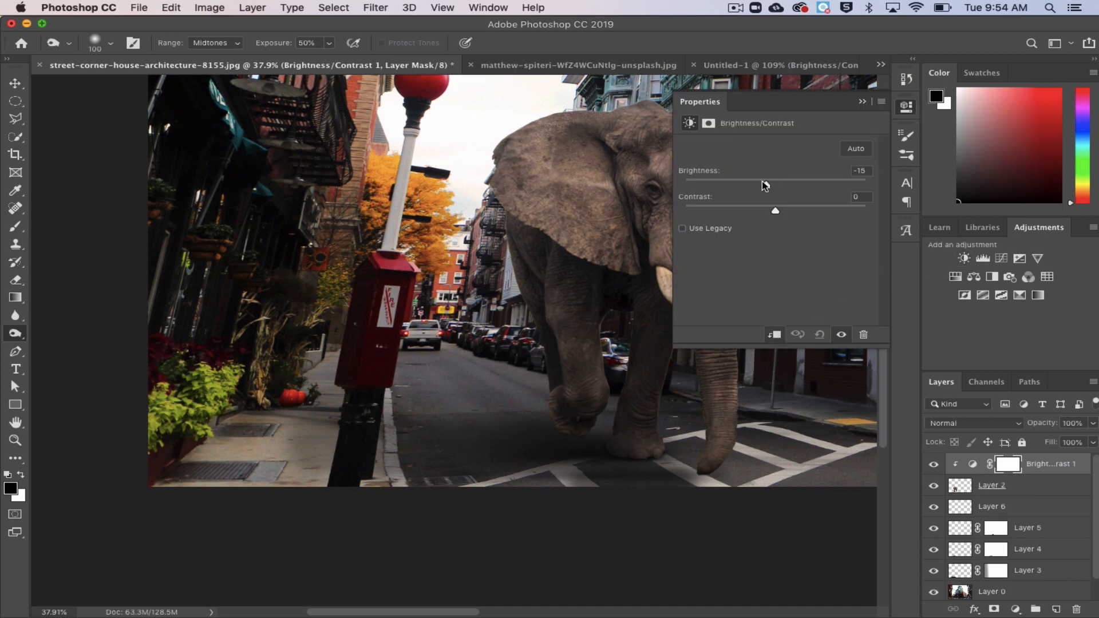
pyautogui.moveTo(764, 184); pyautogui.dragTo(737, 185)
pyautogui.scroll(-3, 657, 322)
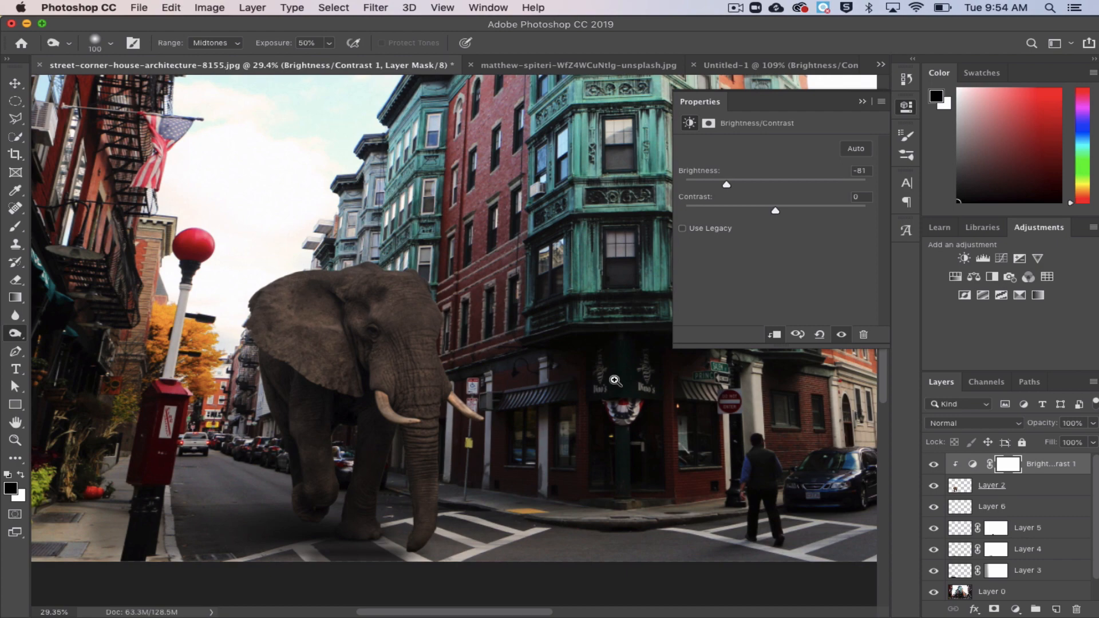
pyautogui.scroll(-3, 615, 381)
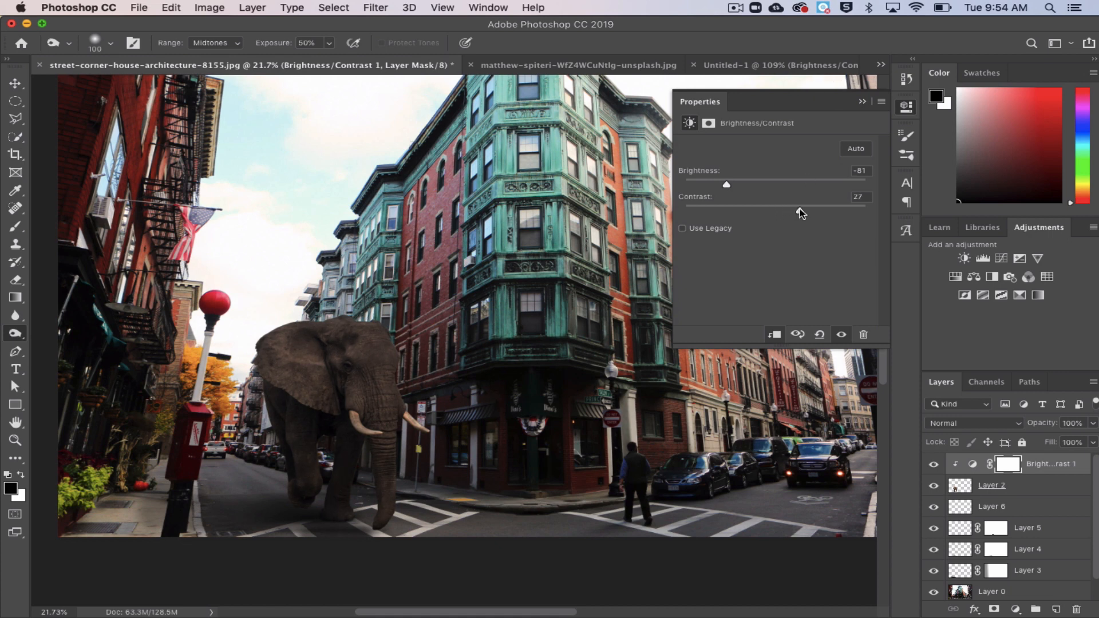
pyautogui.scroll(2, 613, 263)
pyautogui.scroll(-2, 514, 307)
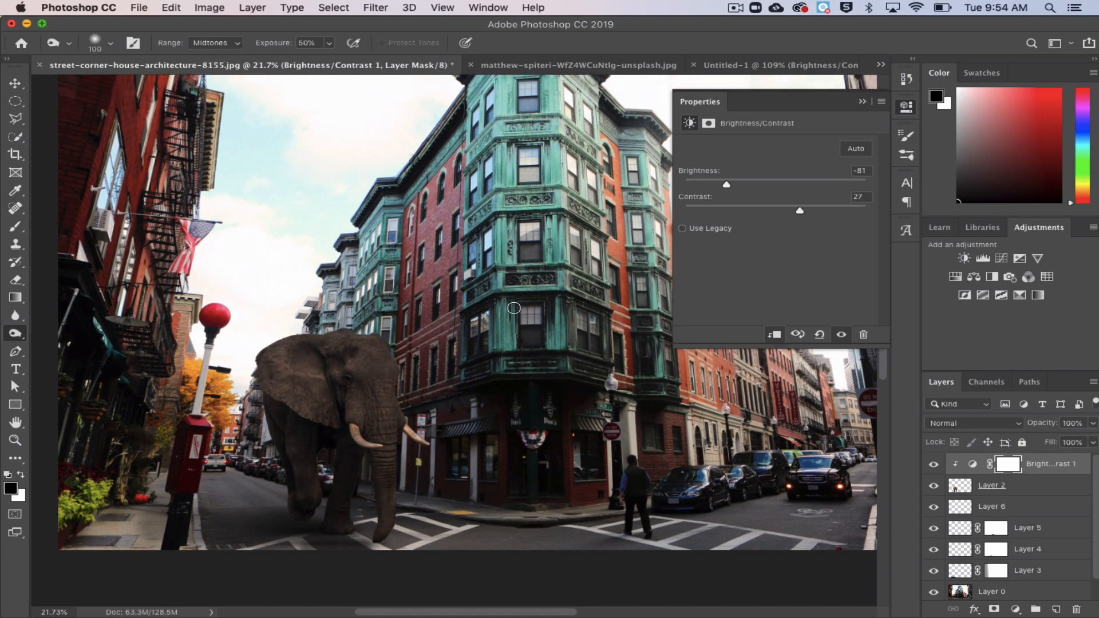
pyautogui.click(862, 103)
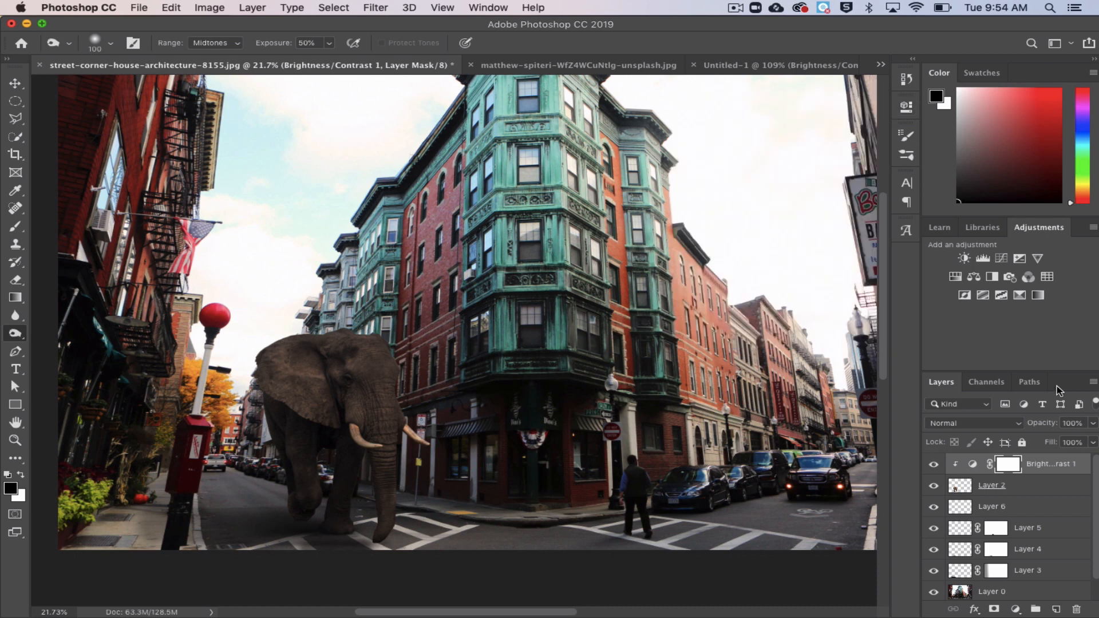
# Dodge the elephant's forehead and trunk on Layer 2, using the Midtones range at 50% exposure.
pyautogui.click(955, 486)
pyautogui.keyDown('alt'); pyautogui.click(16, 335); pyautogui.keyUp('alt')
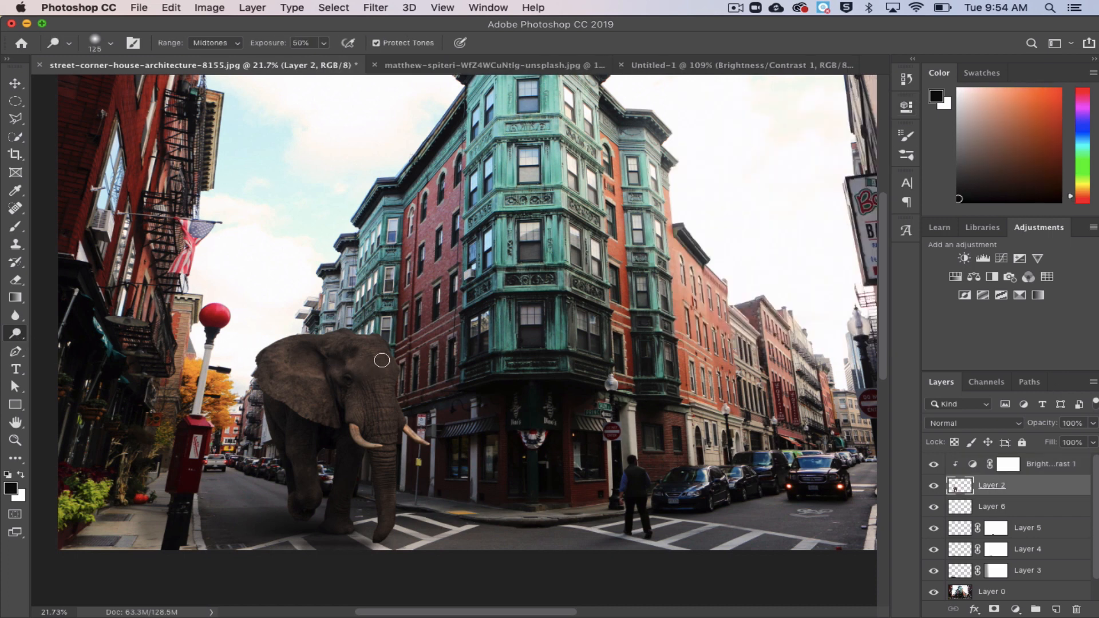
pyautogui.moveTo(382, 361)
pyautogui.mouseDown()
pyautogui.moveTo(397, 452)
pyautogui.moveTo(360, 444)
pyautogui.mouseUp()
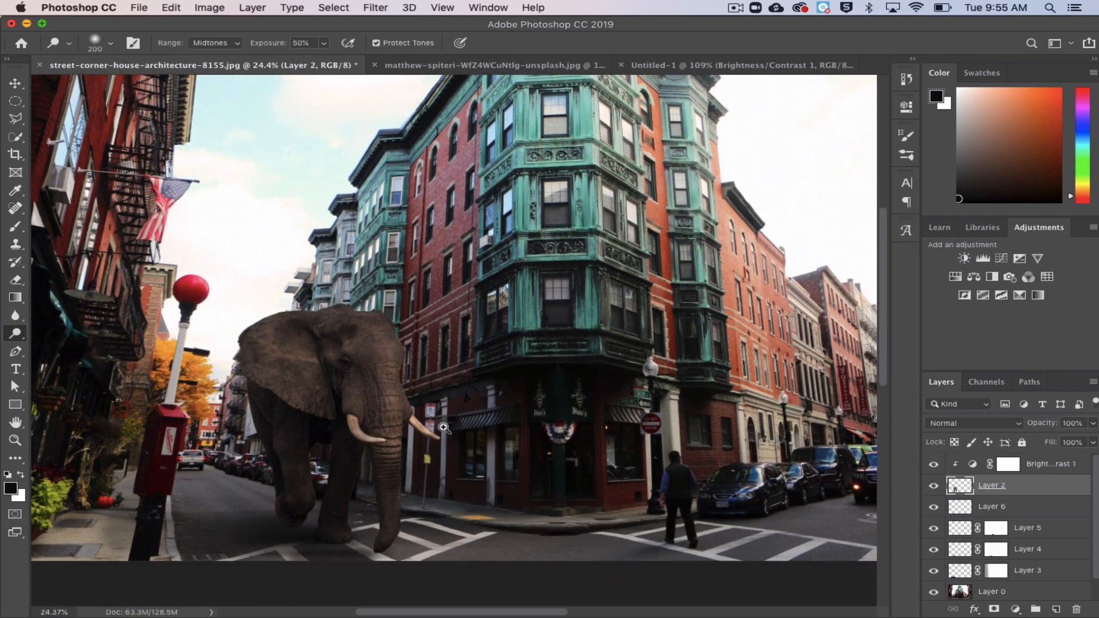
# Dodge both tusks with the brush reduced to 80 px at 50% exposure.
pyautogui.moveTo(424, 432); pyautogui.dragTo(496, 435)
pyautogui.press('[')
pyautogui.press('[')
pyautogui.press('[')
pyautogui.press('[')
pyautogui.press('[')
pyautogui.moveTo(241, 406)
pyautogui.mouseDown()
pyautogui.moveTo(253, 427)
pyautogui.moveTo(254, 415)
pyautogui.moveTo(318, 451)
pyautogui.moveTo(248, 419)
pyautogui.moveTo(320, 459)
pyautogui.mouseUp()
pyautogui.moveTo(387, 417)
pyautogui.mouseDown()
pyautogui.moveTo(437, 441)
pyautogui.moveTo(428, 445)
pyautogui.mouseUp()
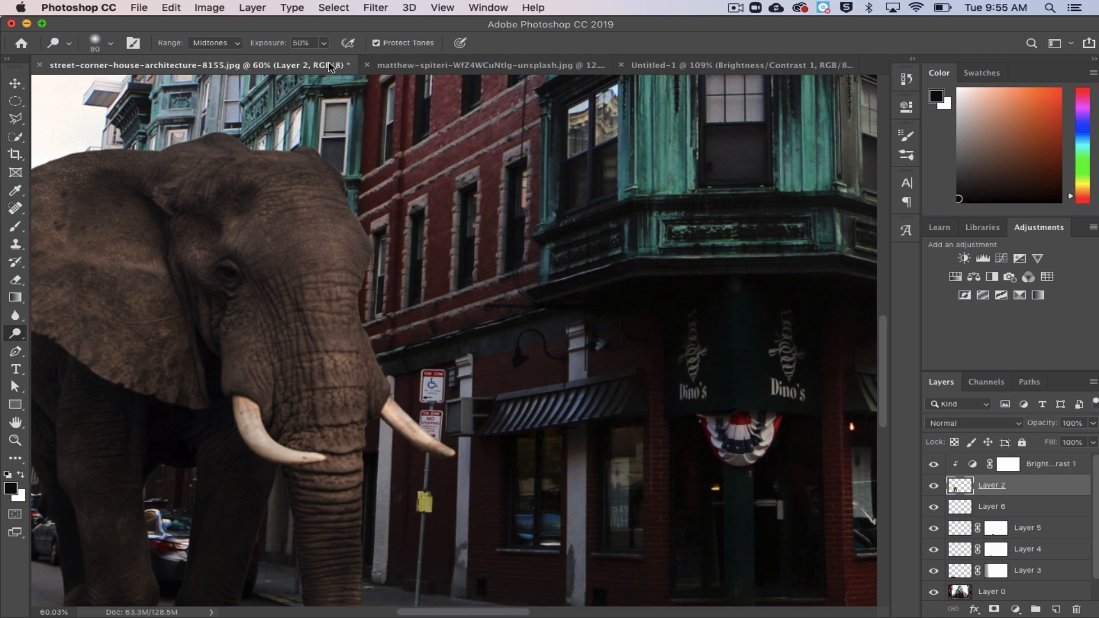
# Lower the Dodge exposure to 35% and lighten the forehead and trunk, enlarging the brush to 250 px.
pyautogui.click(324, 44)
pyautogui.moveTo(309, 208)
pyautogui.mouseDown()
pyautogui.moveTo(348, 265)
pyautogui.moveTo(345, 240)
pyautogui.moveTo(324, 212)
pyautogui.moveTo(327, 415)
pyautogui.moveTo(343, 405)
pyautogui.moveTo(331, 478)
pyautogui.mouseUp()
pyautogui.press(']')
pyautogui.press(']')
pyautogui.press(']')
pyautogui.press(']')
pyautogui.press(']')
pyautogui.press(']')
pyautogui.scroll(-3, 334, 493)
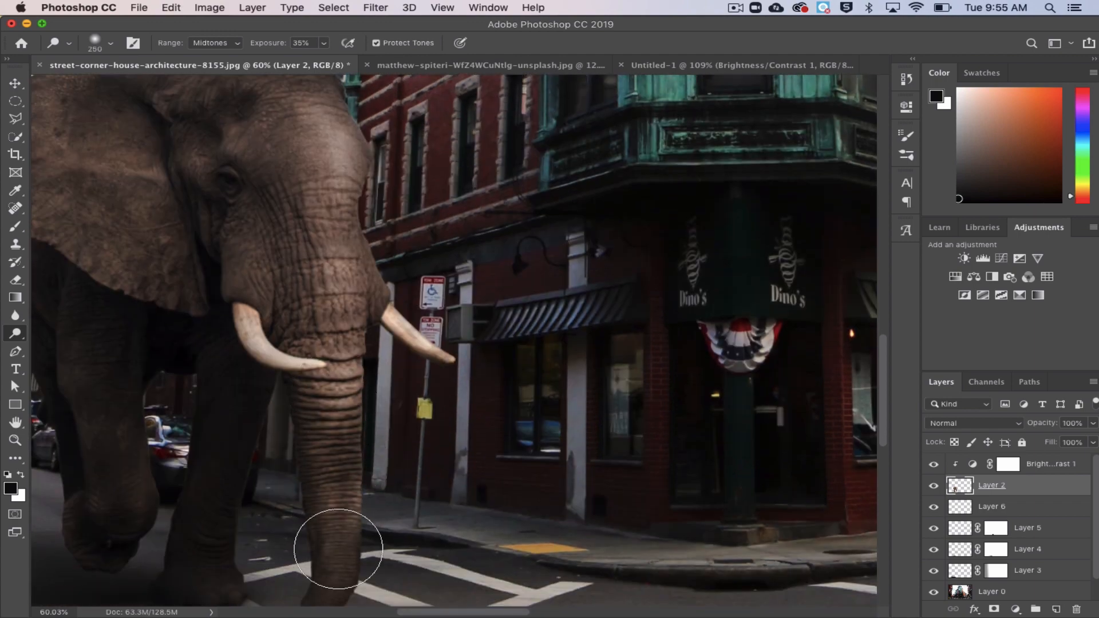
# Dodge the elephant's ear and the raised front leg with the 250 px brush at 35% exposure.
pyautogui.hscroll(-3, 338, 544)
pyautogui.scroll(1, 337, 544)
pyautogui.moveTo(226, 221)
pyautogui.mouseDown()
pyautogui.moveTo(231, 195)
pyautogui.moveTo(179, 155)
pyautogui.moveTo(240, 167)
pyautogui.moveTo(165, 128)
pyautogui.moveTo(247, 227)
pyautogui.moveTo(218, 135)
pyautogui.moveTo(334, 133)
pyautogui.moveTo(282, 121)
pyautogui.moveTo(311, 125)
pyautogui.mouseUp()
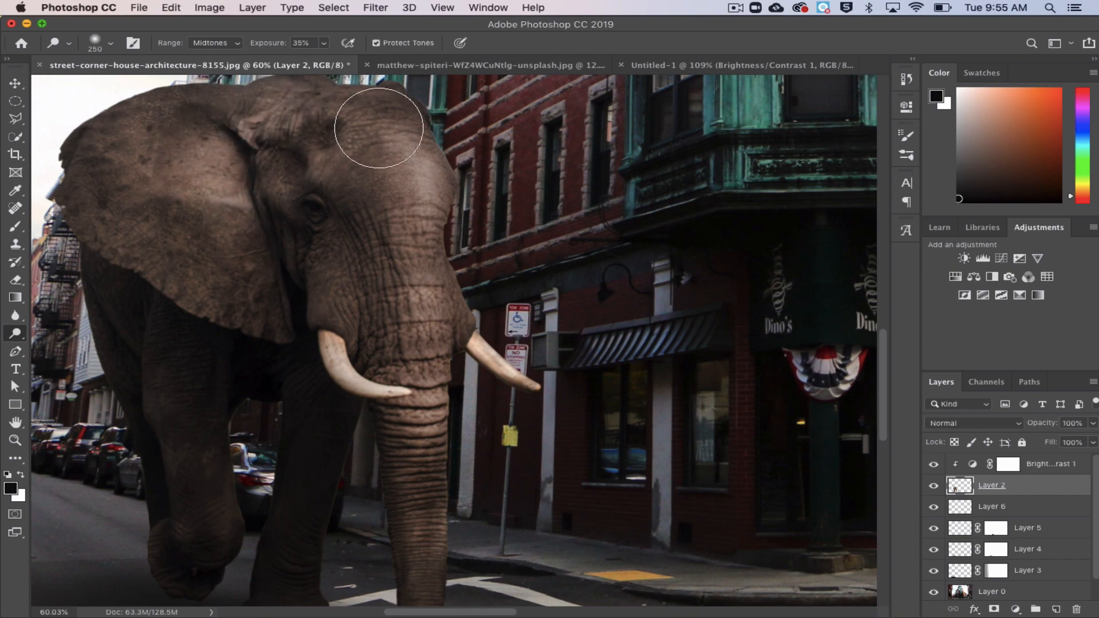
pyautogui.scroll(-3, 383, 132)
pyautogui.hscroll(-1, 383, 132)
pyautogui.hscroll(-3, 294, 147)
pyautogui.scroll(1, 294, 147)
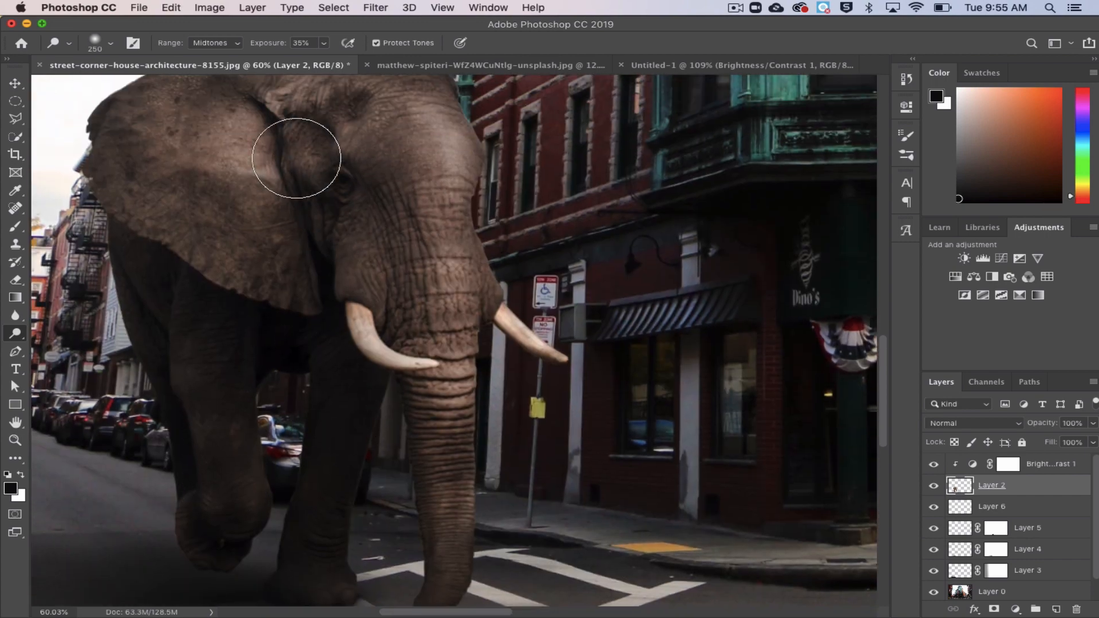
pyautogui.moveTo(296, 436)
pyautogui.mouseDown()
pyautogui.moveTo(294, 448)
pyautogui.moveTo(289, 397)
pyautogui.mouseUp()
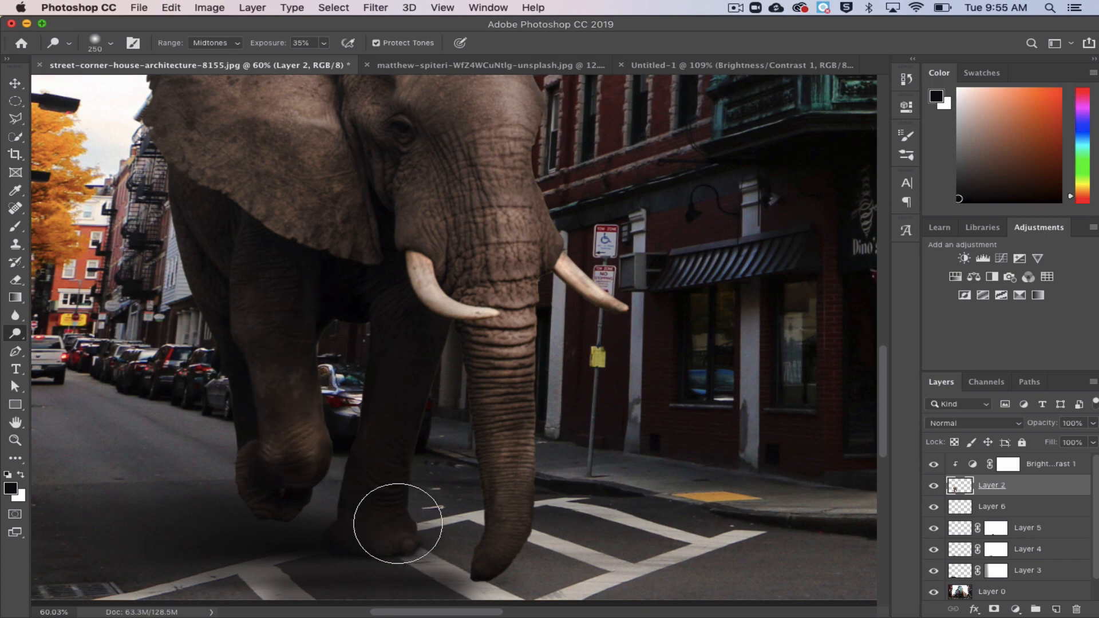
# Reduce the Dodge brush to 125 px and lighten the lower end of the trunk.
pyautogui.scroll(3, 417, 523)
pyautogui.press('[')
pyautogui.press('[')
pyautogui.press('[')
pyautogui.press('[')
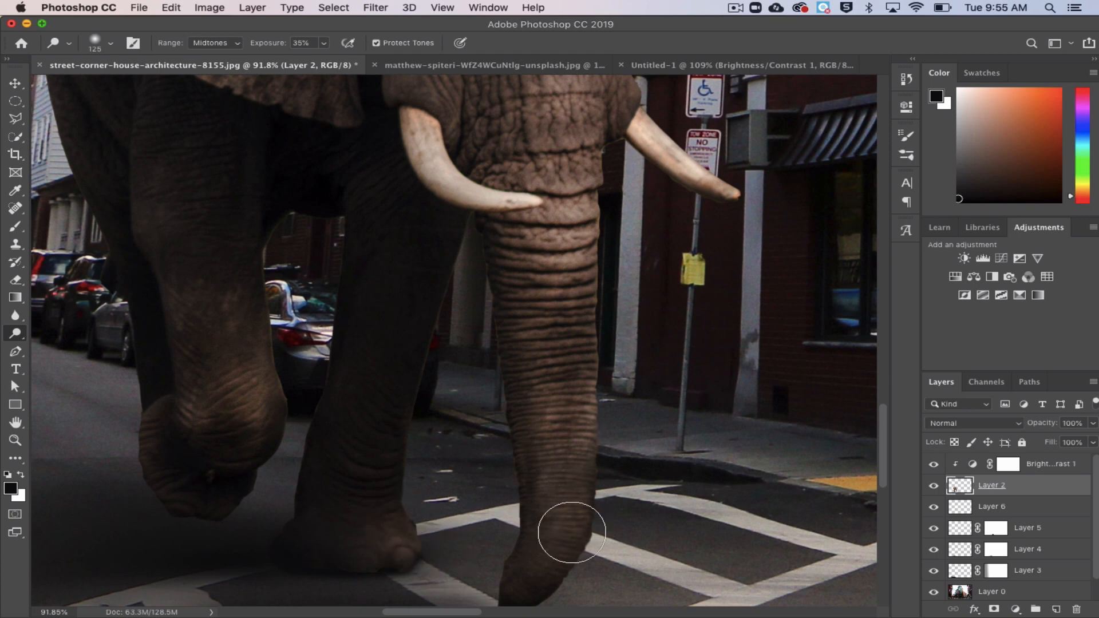
pyautogui.scroll(-2, 561, 527)
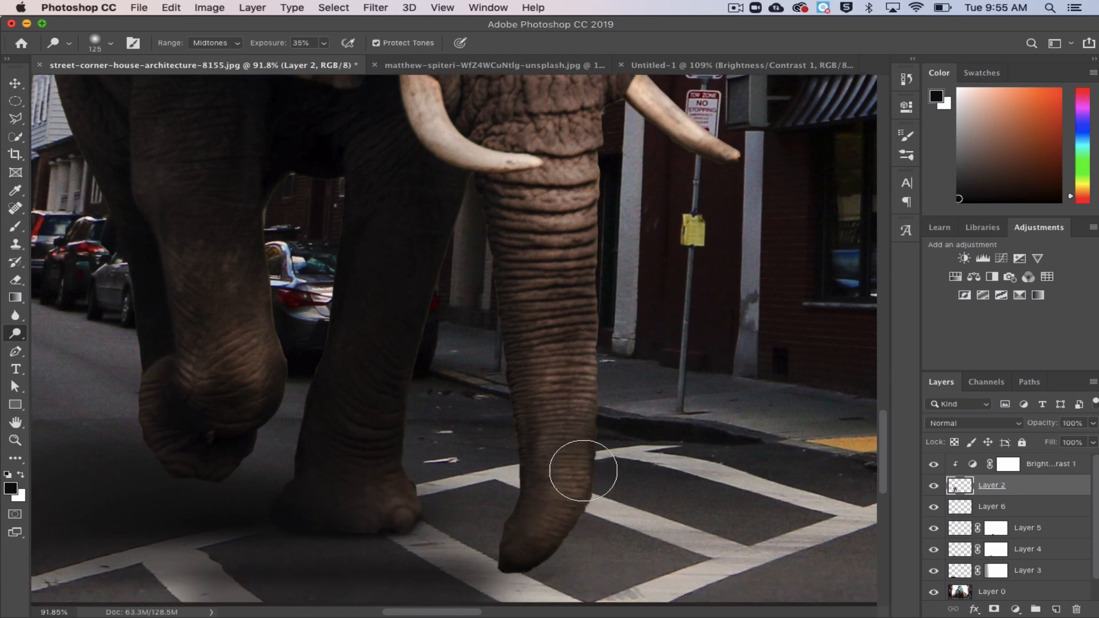
# Try to desaturate the lower edge of the ear with the Sponge tool, using a 65 px brush at 50% flow.
pyautogui.scroll(3, 578, 466)
pyautogui.hscroll(-1, 578, 466)
pyautogui.scroll(10, 193, 240)
pyautogui.hscroll(-1, 194, 240)
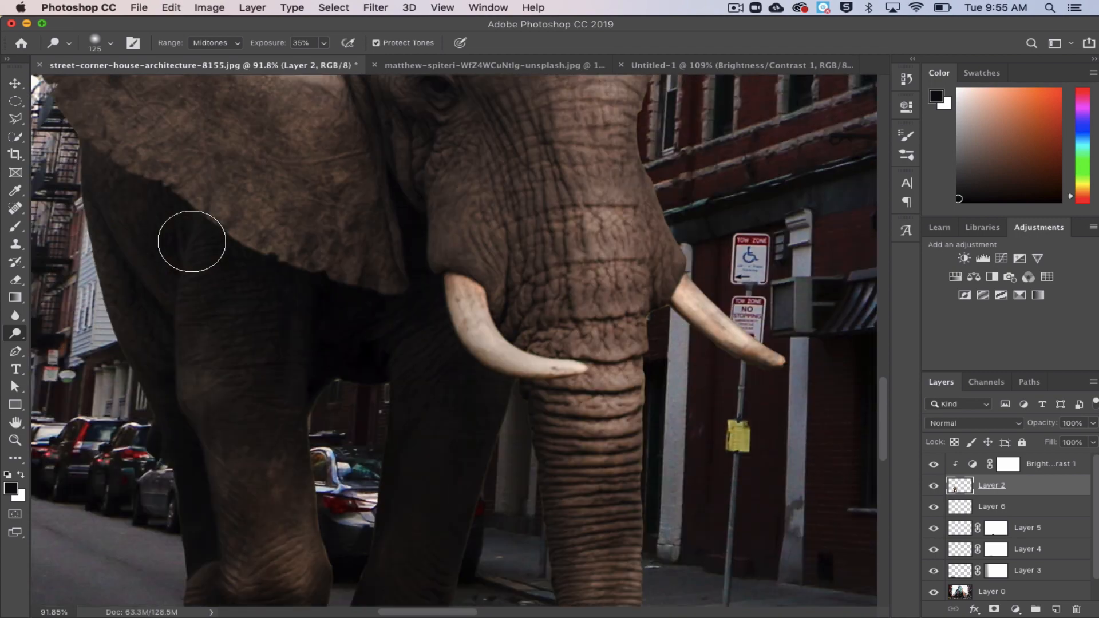
pyautogui.rightClick(17, 336)
pyautogui.click(74, 358)
pyautogui.moveTo(313, 306)
pyautogui.mouseDown()
pyautogui.moveTo(281, 319)
pyautogui.moveTo(205, 288)
pyautogui.moveTo(400, 368)
pyautogui.moveTo(353, 348)
pyautogui.moveTo(337, 294)
pyautogui.moveTo(423, 384)
pyautogui.moveTo(390, 313)
pyautogui.moveTo(269, 313)
pyautogui.mouseUp()
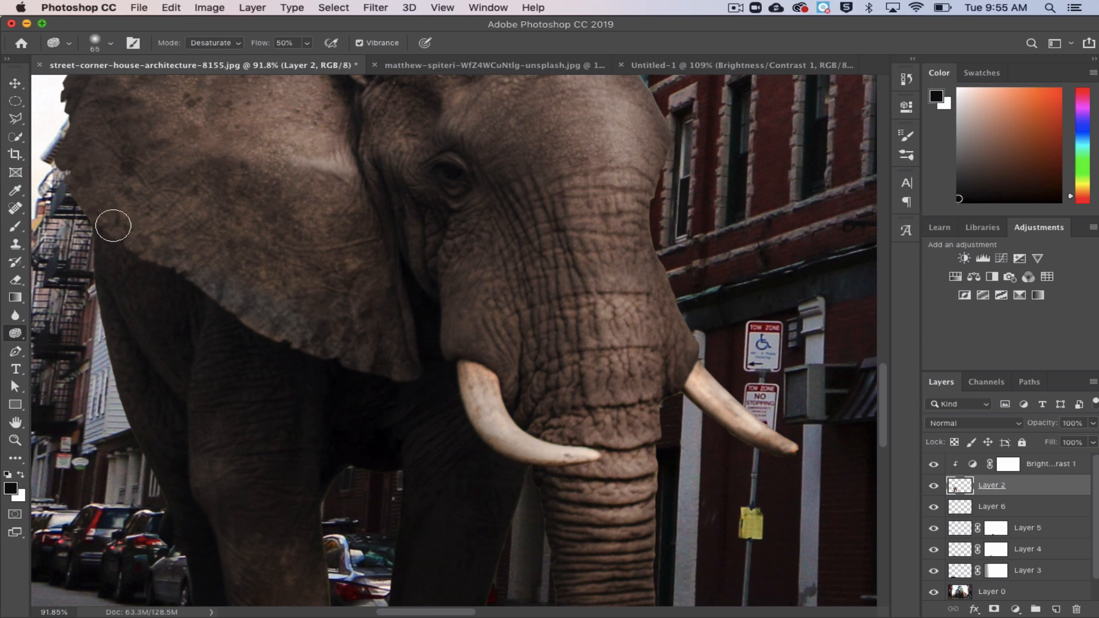
pyautogui.moveTo(155, 228)
pyautogui.mouseDown()
pyautogui.moveTo(276, 297)
pyautogui.moveTo(376, 308)
pyautogui.moveTo(233, 257)
pyautogui.moveTo(367, 269)
pyautogui.moveTo(408, 326)
pyautogui.moveTo(321, 245)
pyautogui.moveTo(209, 219)
pyautogui.moveTo(297, 319)
pyautogui.mouseUp()
pyautogui.scroll(-2, 296, 320)
# Switch the Sponge tool to Saturate mode and roll the history back to the last dodge stroke.
pyautogui.click(237, 51)
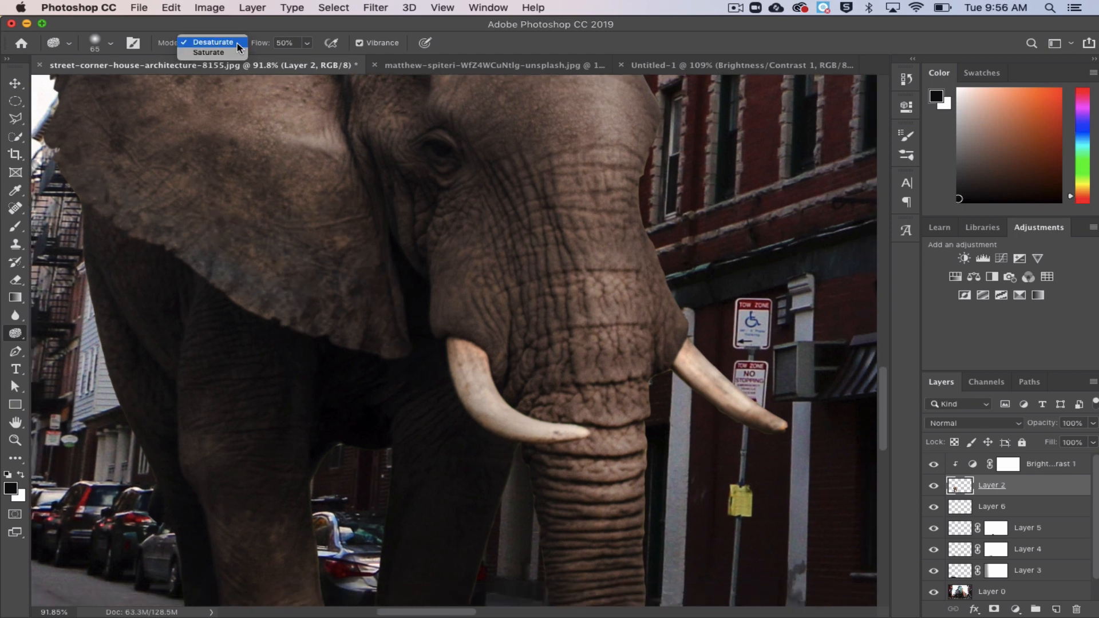
pyautogui.click(235, 55)
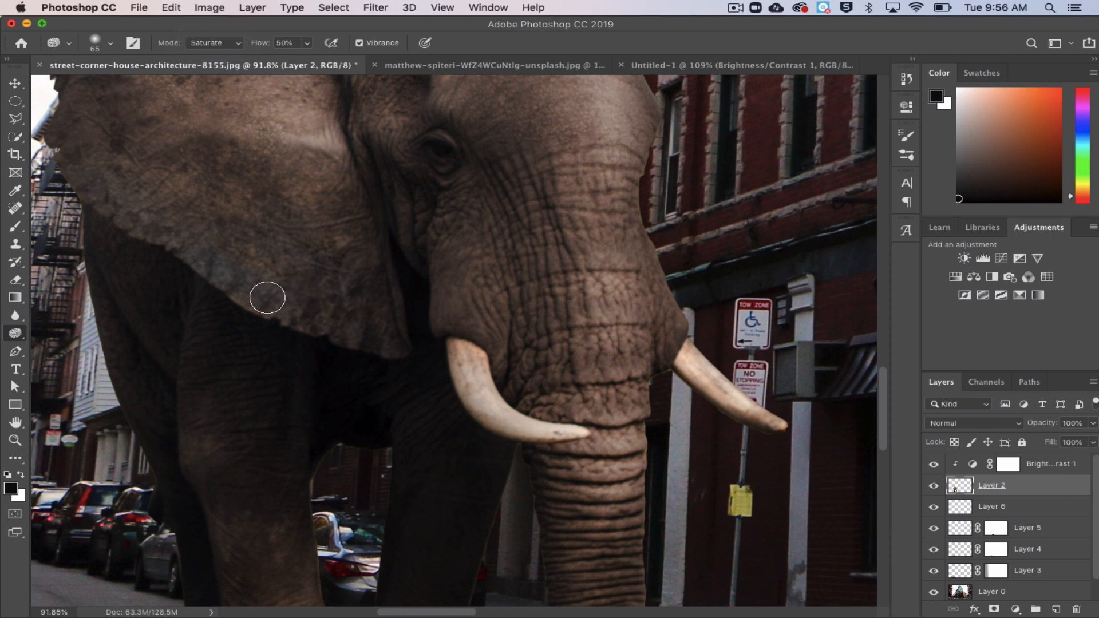
pyautogui.click(905, 80)
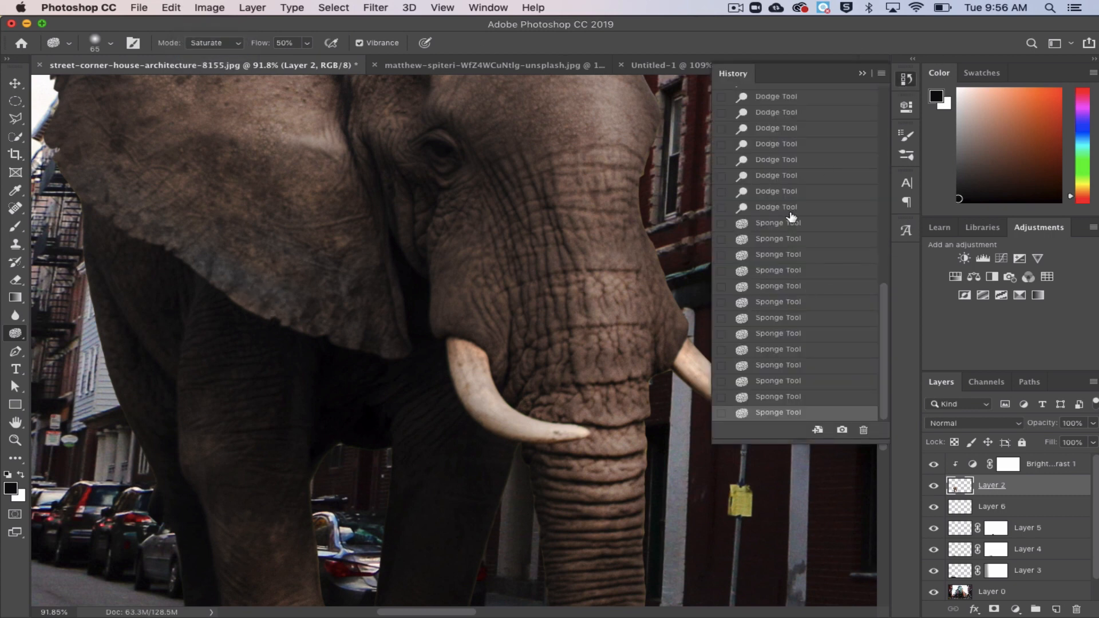
pyautogui.click(791, 214)
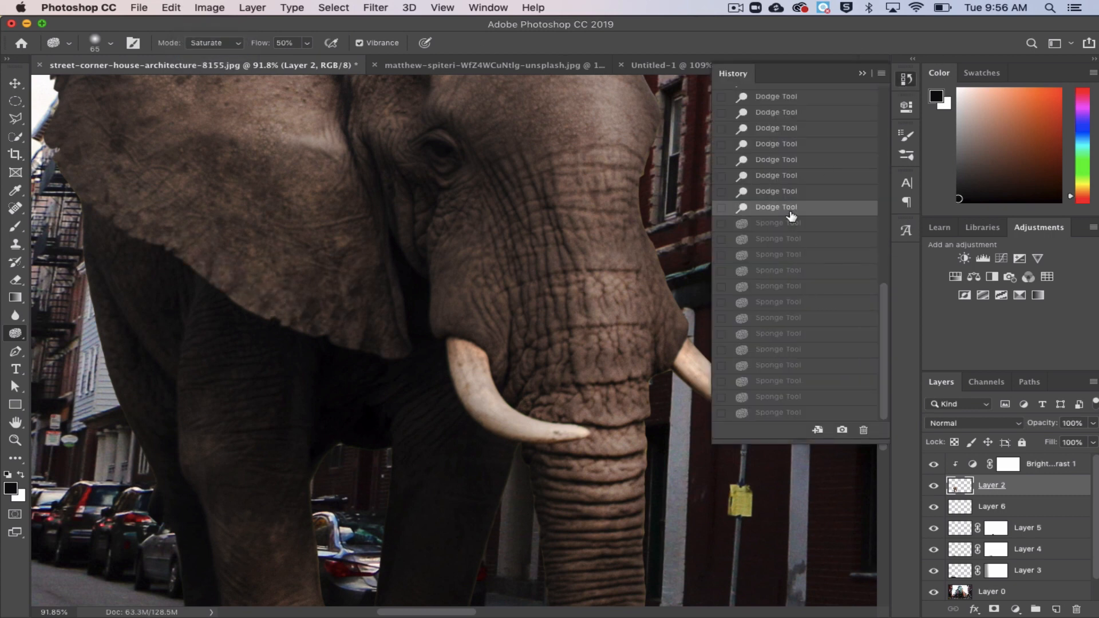
# Burn the lower edge of the ear with a 100 px brush, using the Midtones range at 50% exposure.
pyautogui.rightClick(20, 337)
pyautogui.click(75, 330)
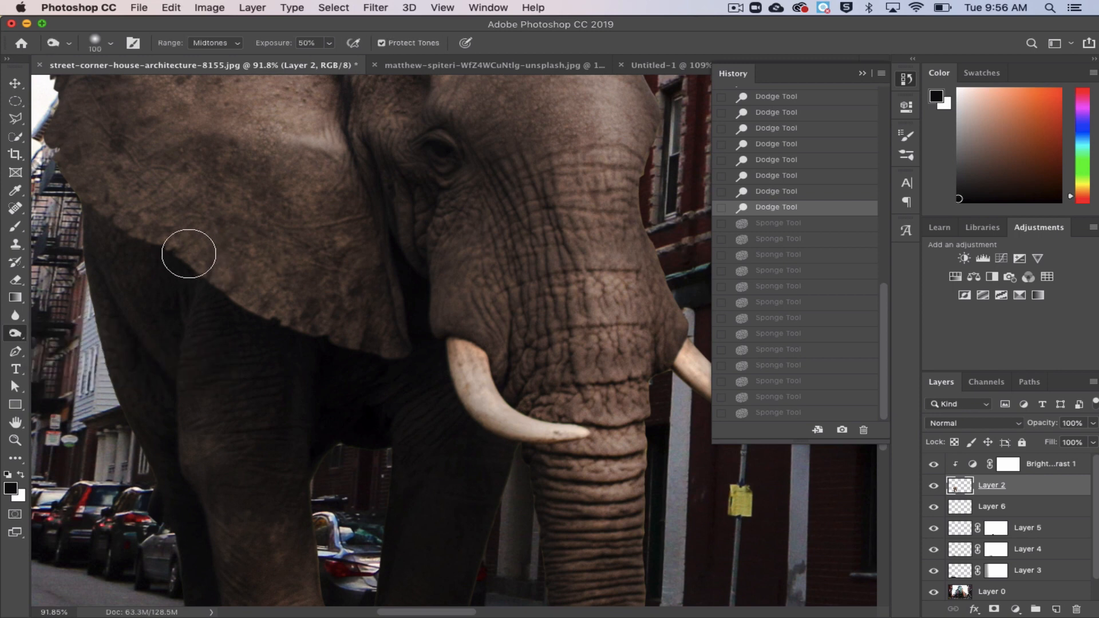
pyautogui.moveTo(106, 158)
pyautogui.mouseDown()
pyautogui.moveTo(232, 284)
pyautogui.moveTo(194, 227)
pyautogui.mouseUp()
pyautogui.moveTo(194, 227)
pyautogui.mouseDown()
pyautogui.moveTo(379, 314)
pyautogui.moveTo(304, 314)
pyautogui.mouseUp()
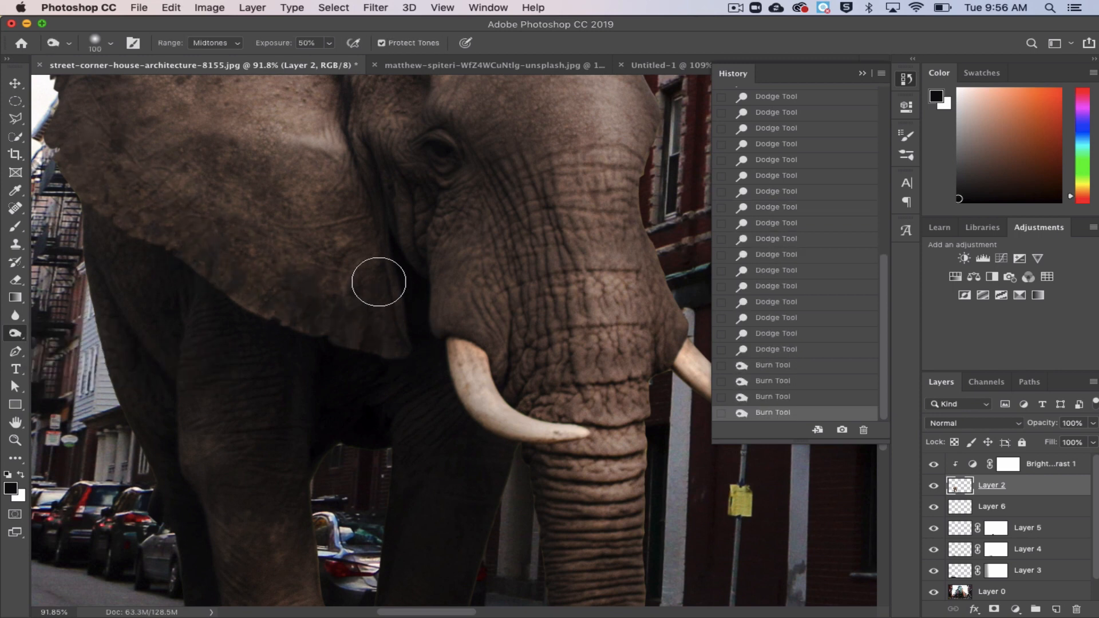
pyautogui.moveTo(378, 282); pyautogui.dragTo(268, 269)
pyautogui.scroll(-2, 300, 375)
pyautogui.scroll(-2, 256, 380)
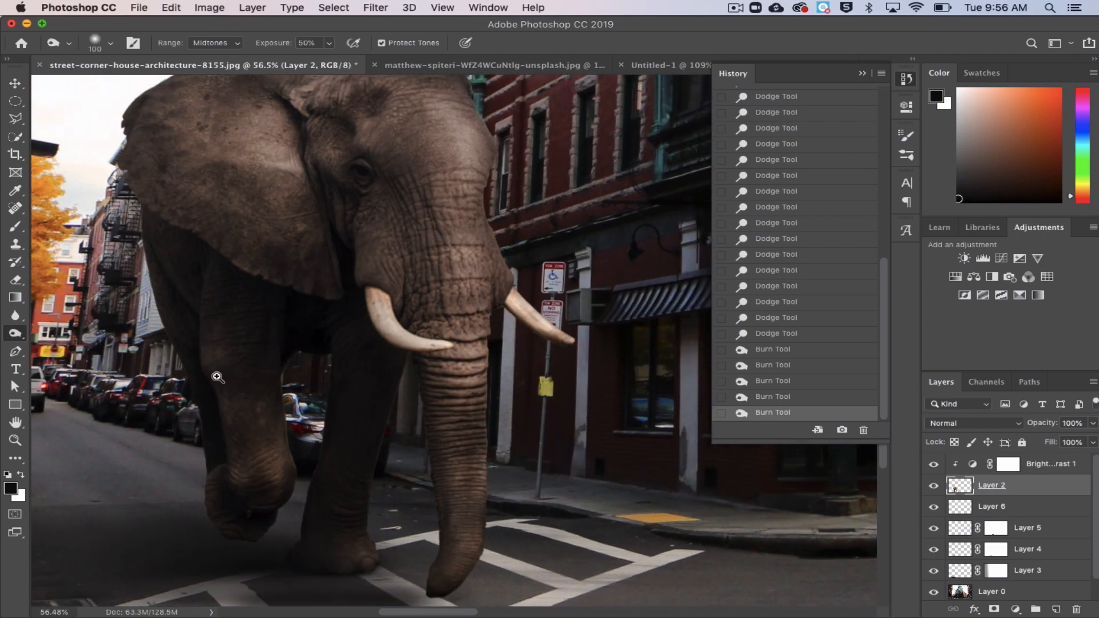
# Dodge the planted front leg down to the foot with a 125 px brush at 35% exposure.
pyautogui.rightClick(7, 335)
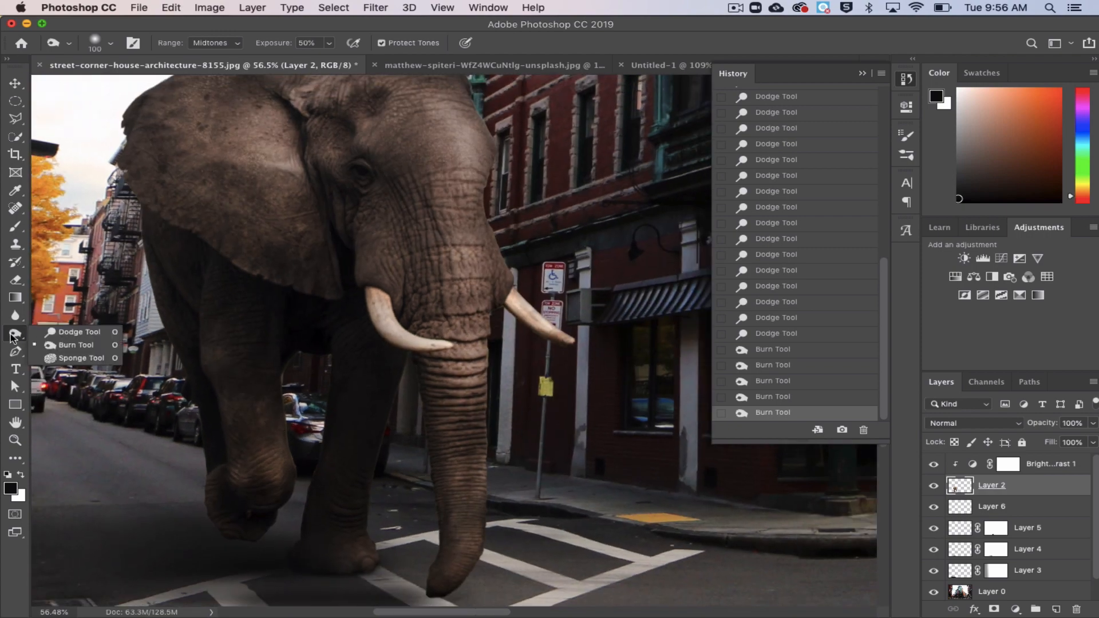
pyautogui.click(63, 330)
pyautogui.moveTo(362, 473)
pyautogui.mouseDown()
pyautogui.moveTo(365, 520)
pyautogui.moveTo(371, 451)
pyautogui.mouseUp()
pyautogui.moveTo(372, 450); pyautogui.dragTo(356, 531)
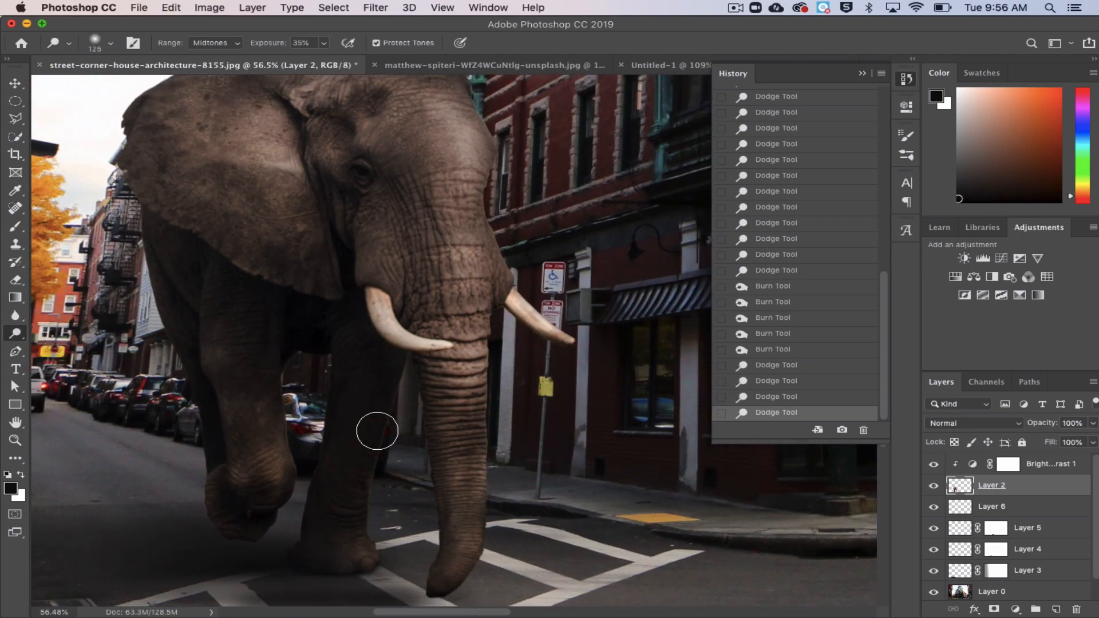
pyautogui.moveTo(377, 432)
pyautogui.mouseDown()
pyautogui.moveTo(353, 519)
pyautogui.moveTo(381, 418)
pyautogui.moveTo(358, 526)
pyautogui.mouseUp()
pyautogui.scroll(-4, 357, 526)
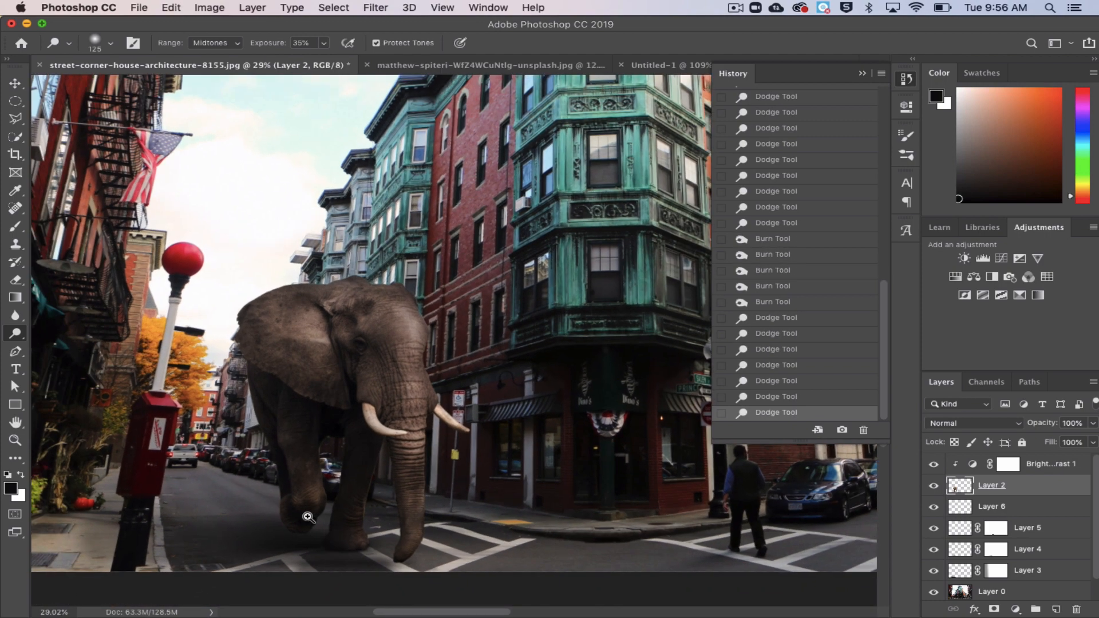
pyautogui.click(862, 73)
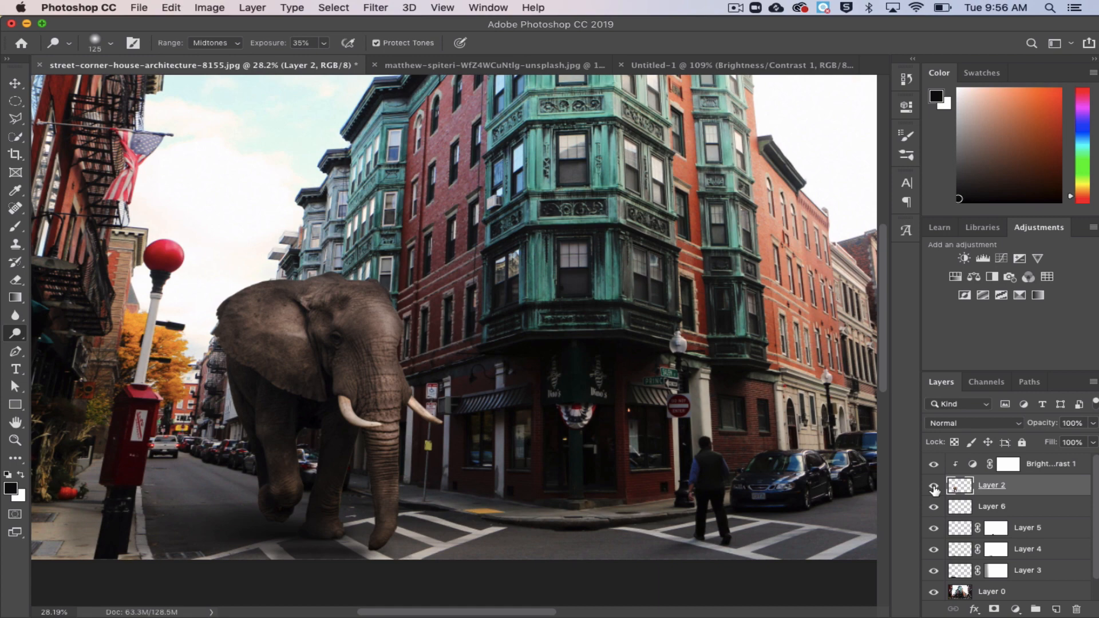
# Create a layer group at the top of the stack and clip the Brightness/Contrast adjustment to the elephant layer again.
pyautogui.click(973, 464)
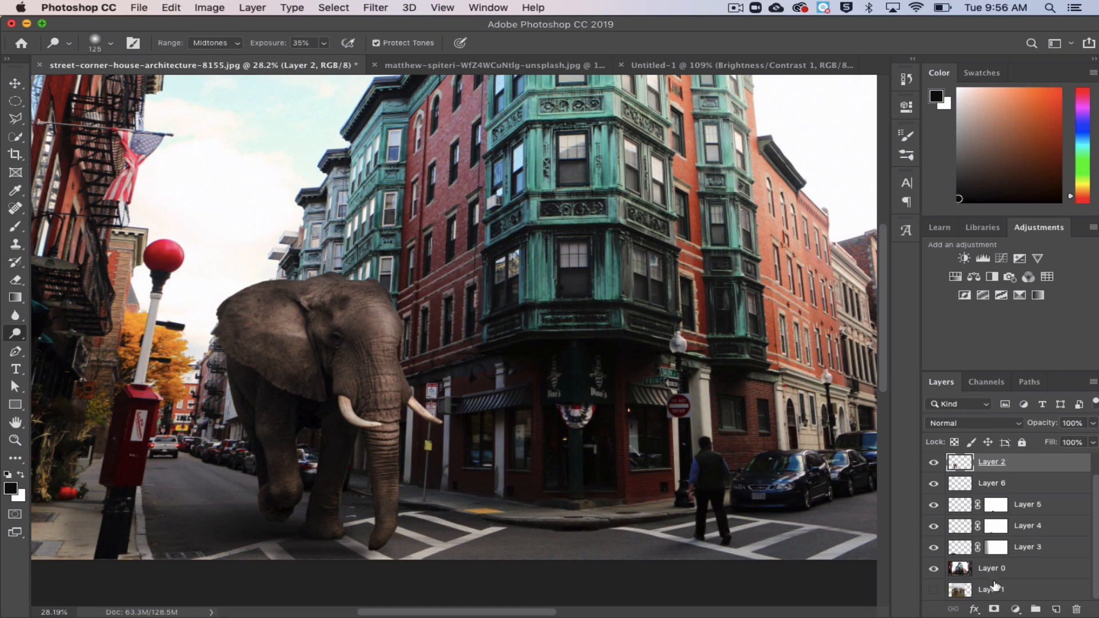
pyautogui.click(1035, 609)
pyautogui.moveTo(972, 484); pyautogui.dragTo(970, 465)
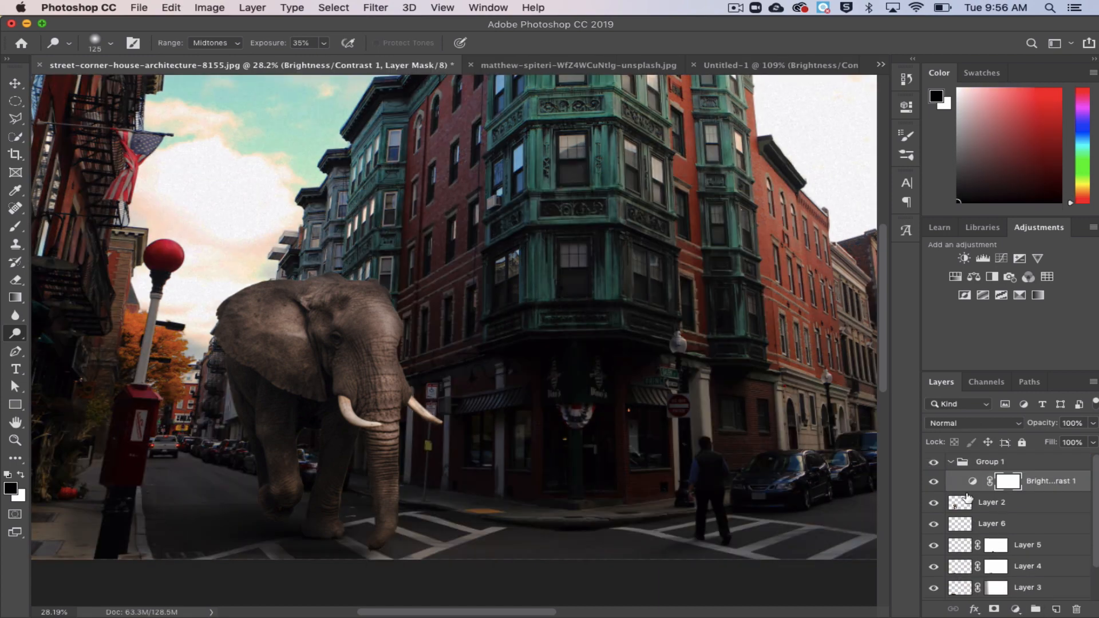
pyautogui.press('super+alt+g')
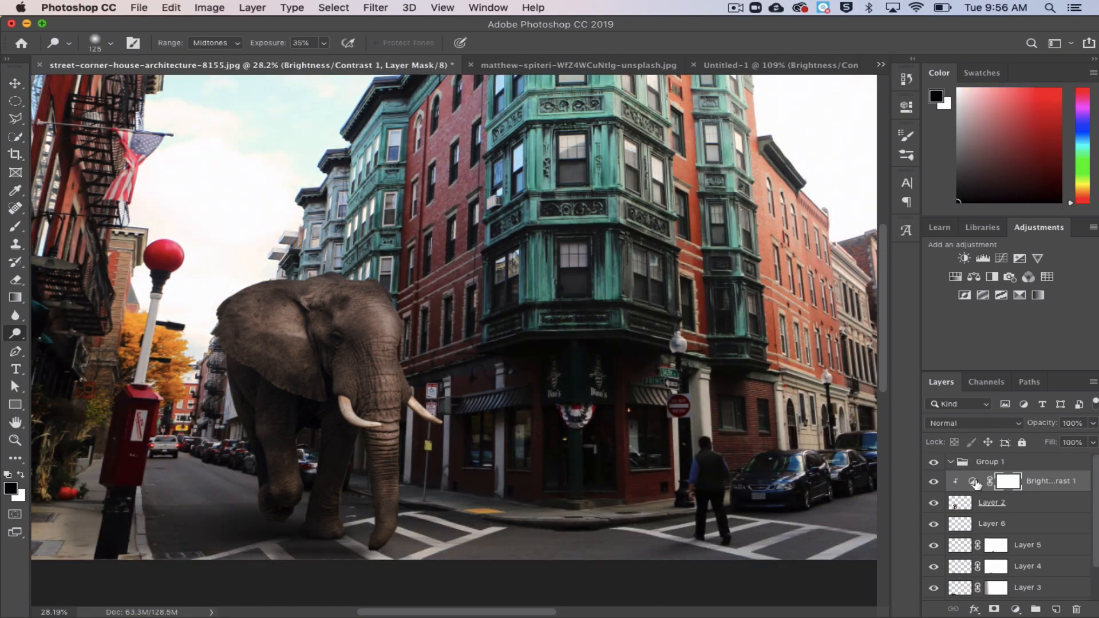
# Move the adjustment, elephant and all shadow layers into Group 1 and collapse the group.
pyautogui.scroll(-2, 971, 491)
pyautogui.keyDown('shift'); pyautogui.click(957, 564); pyautogui.keyUp('shift')
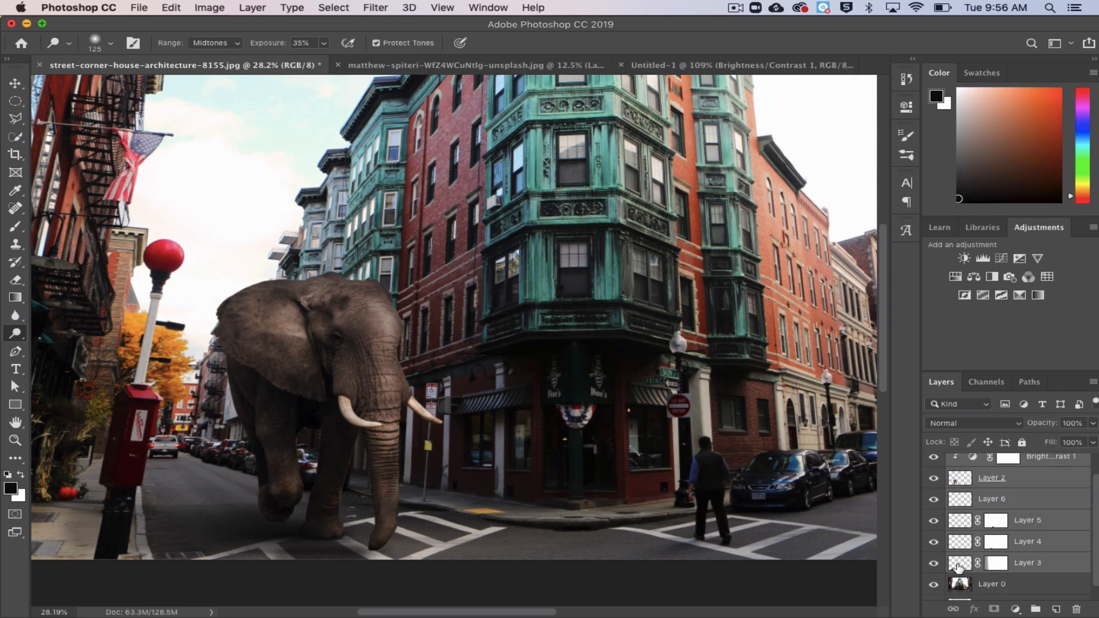
pyautogui.scroll(2, 955, 553)
pyautogui.moveTo(973, 480); pyautogui.dragTo(974, 466)
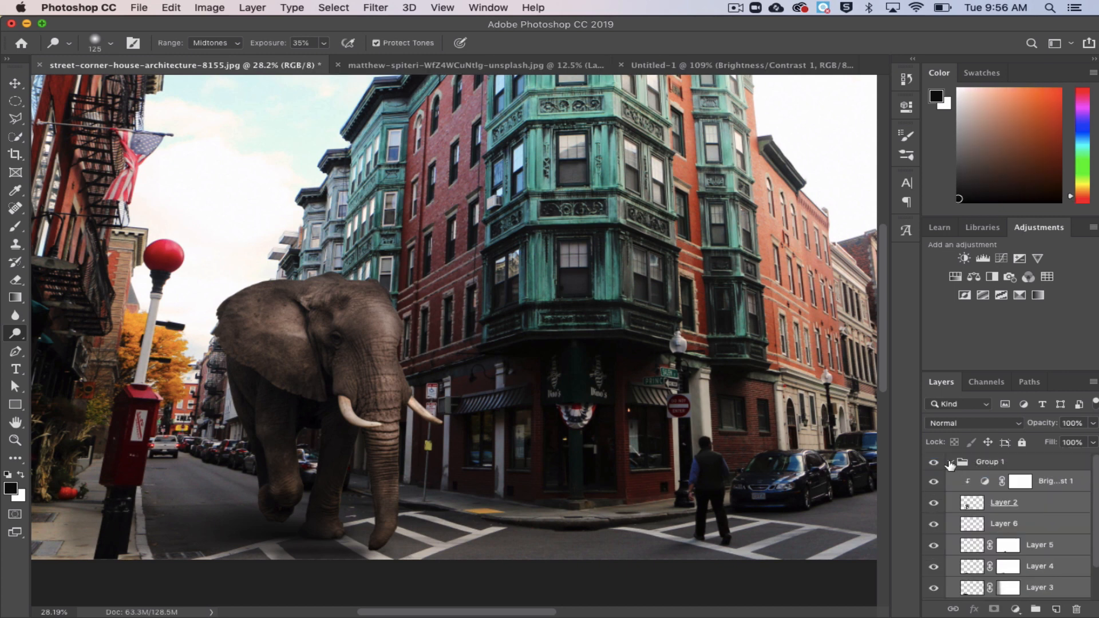
pyautogui.click(950, 462)
# Toggle the visibility of Group 1 to compare the street scene with and without the elephant.
pyautogui.click(932, 462)
pyautogui.click(932, 462)
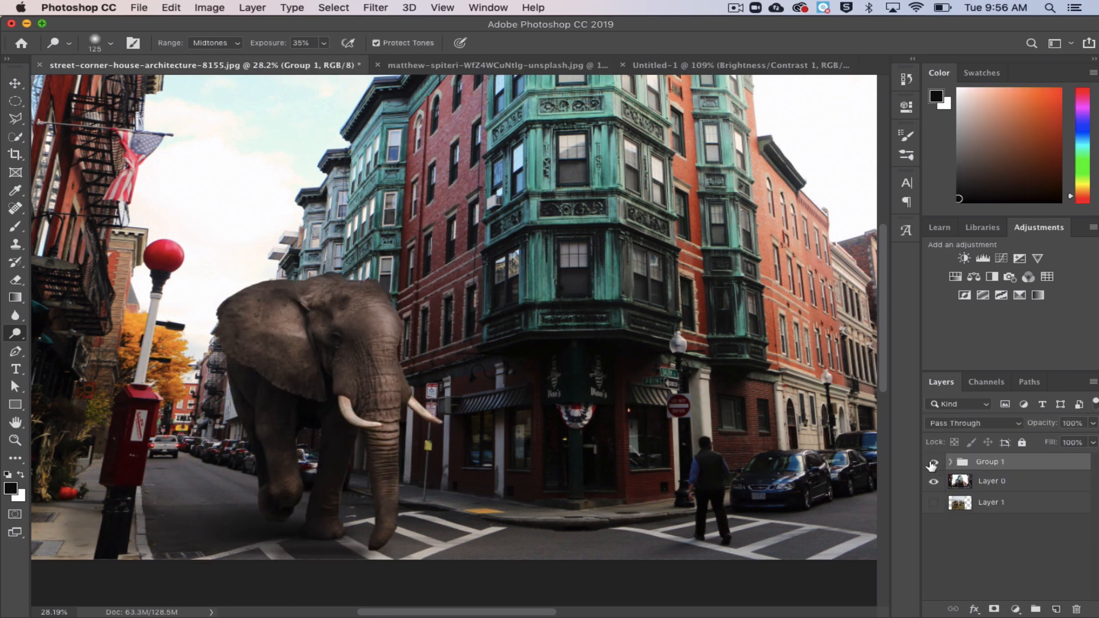
pyautogui.click(932, 462)
pyautogui.click(932, 463)
pyautogui.click(931, 462)
pyautogui.click(932, 462)
pyautogui.scroll(-3, 352, 448)
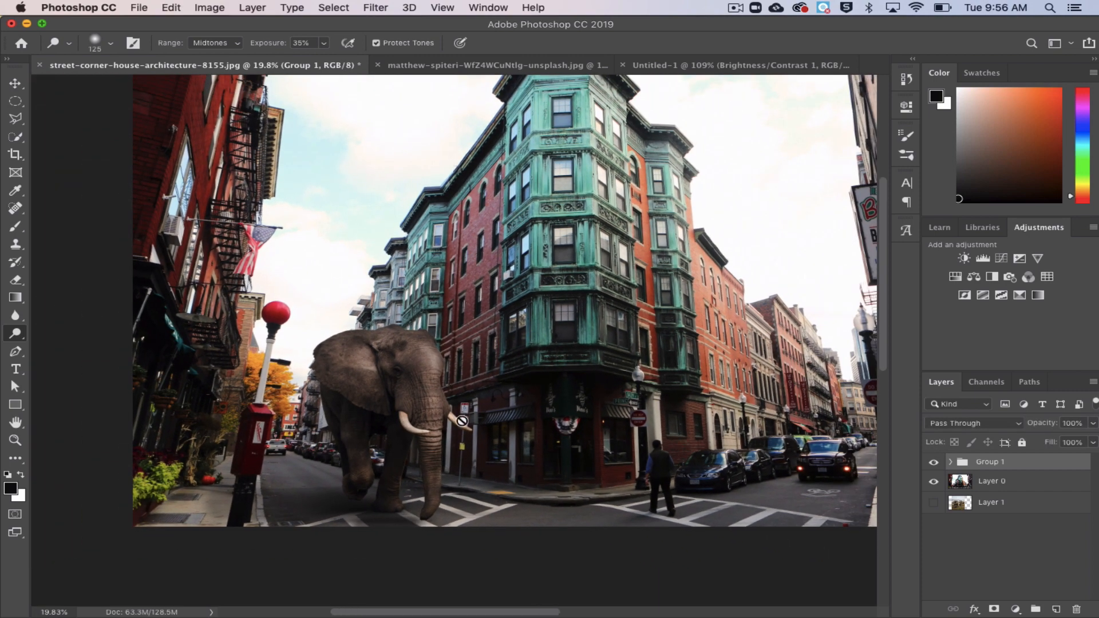
# Add a Gradient Map adjustment above Group 1 and load the Violet, Orange preset into its gradient.
pyautogui.scroll(3, 462, 421)
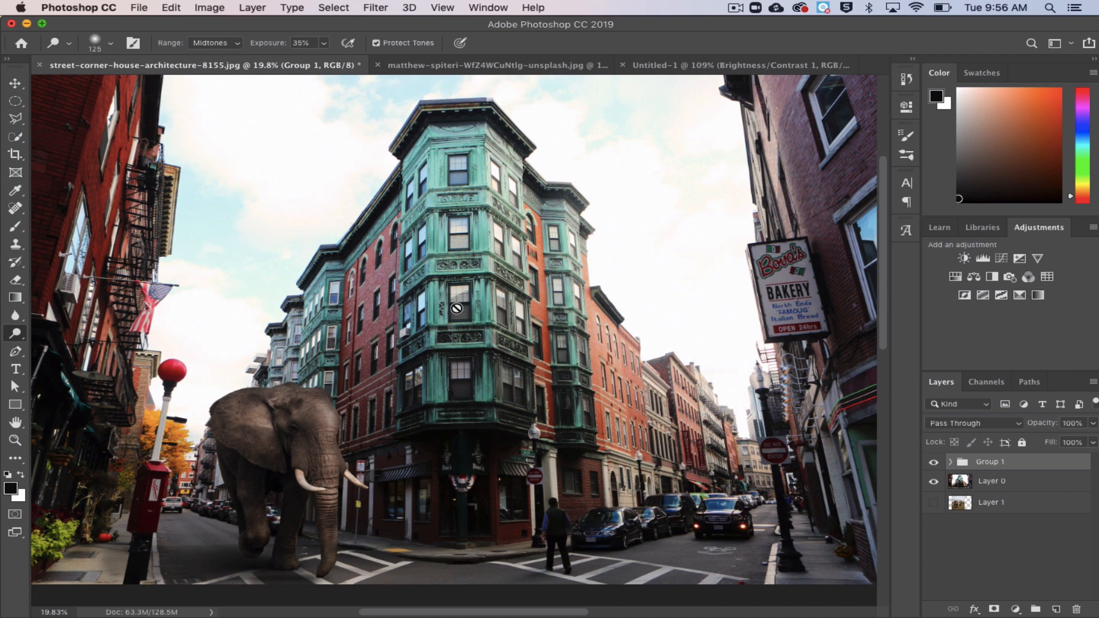
pyautogui.click(1037, 296)
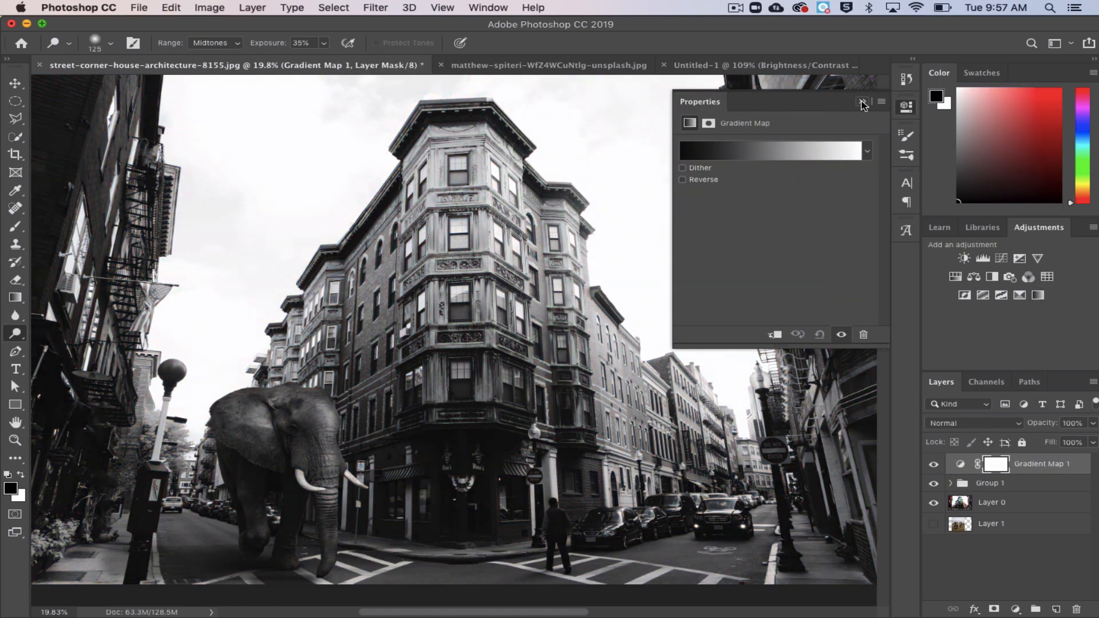
pyautogui.click(715, 153)
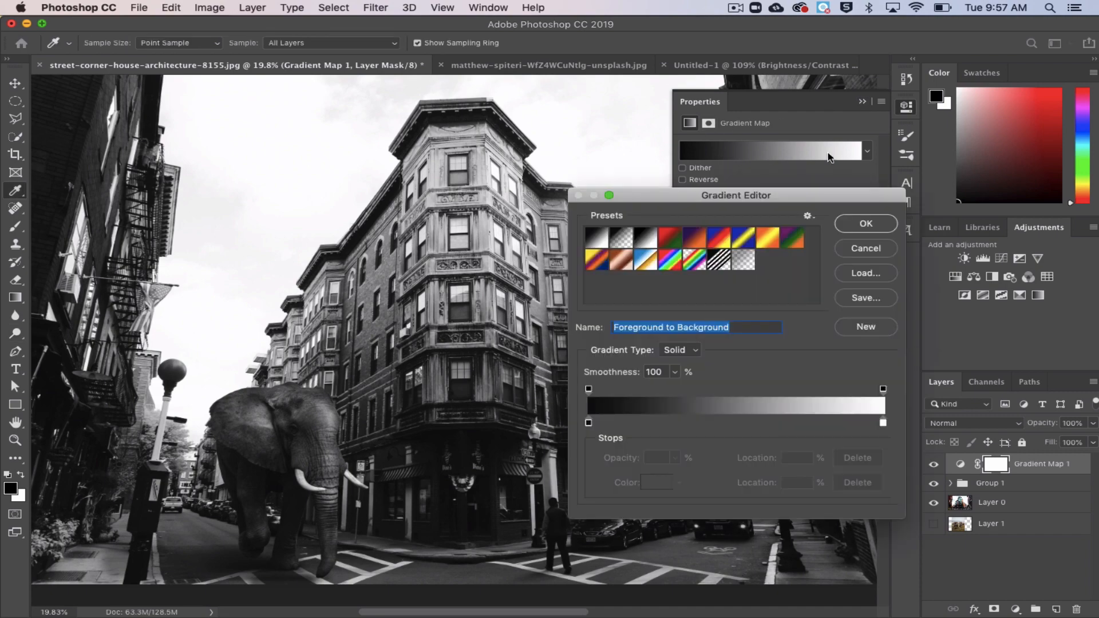
pyautogui.click(693, 240)
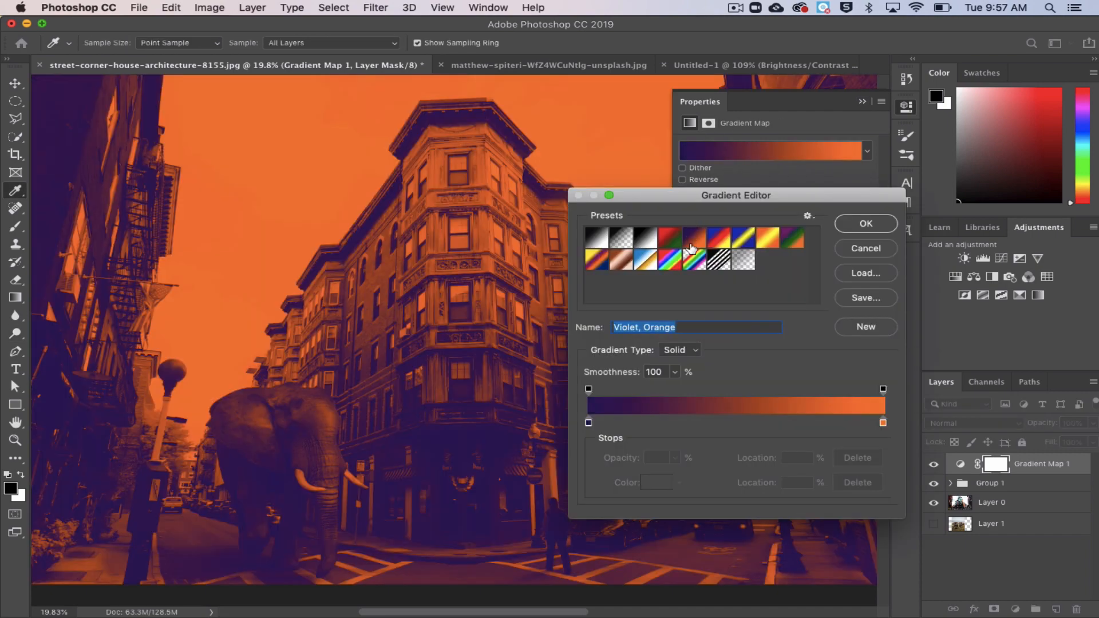
# Recolour the gradient's dark violet stop to a brighter medium violet and accept the edited gradient.
pyautogui.click(588, 423)
pyautogui.doubleClick(588, 422)
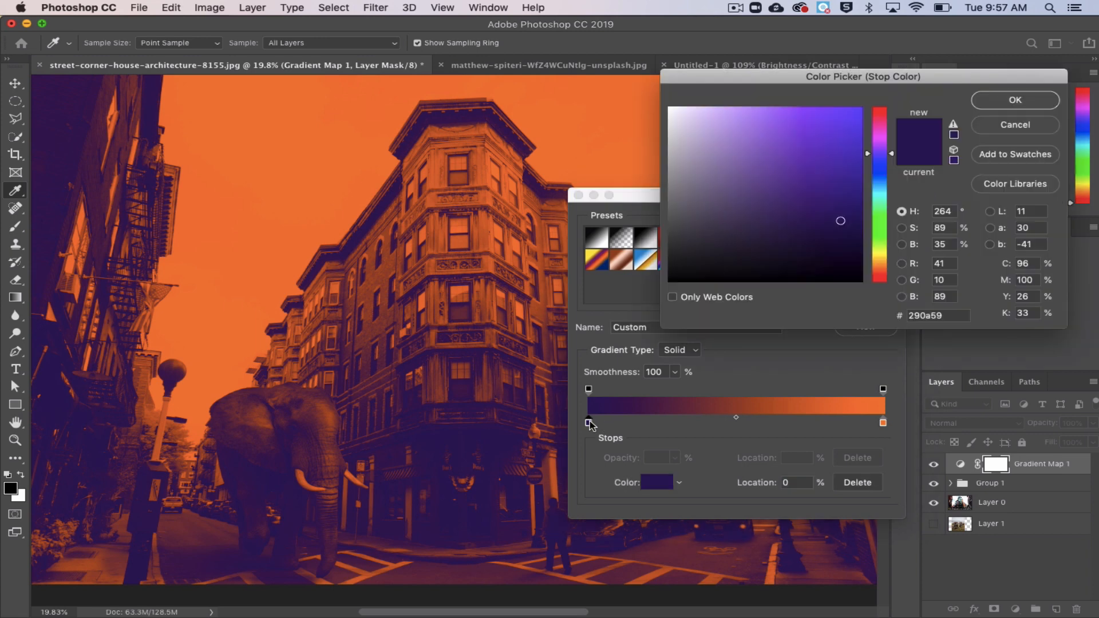
pyautogui.click(787, 190)
pyautogui.click(793, 175)
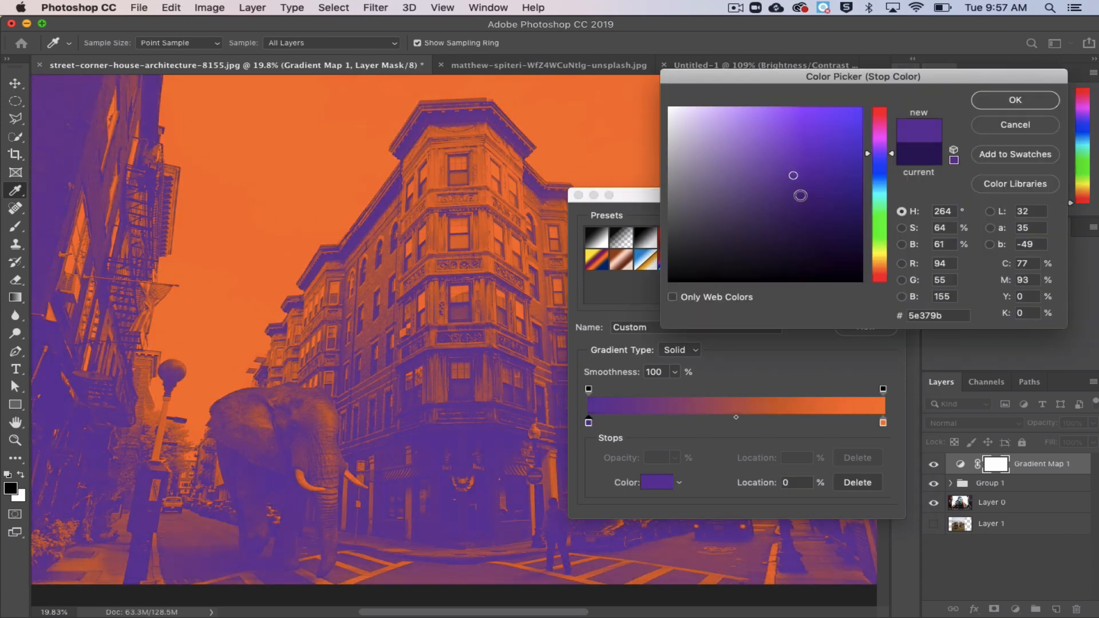
pyautogui.click(799, 196)
pyautogui.click(1005, 103)
pyautogui.click(866, 223)
pyautogui.press('o')
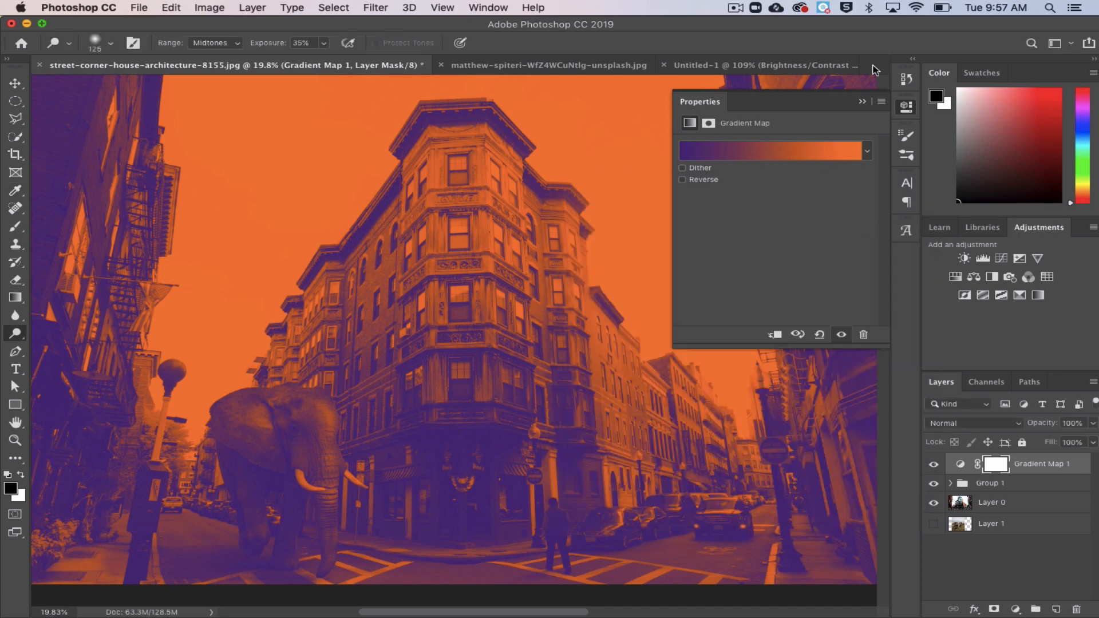
pyautogui.click(862, 103)
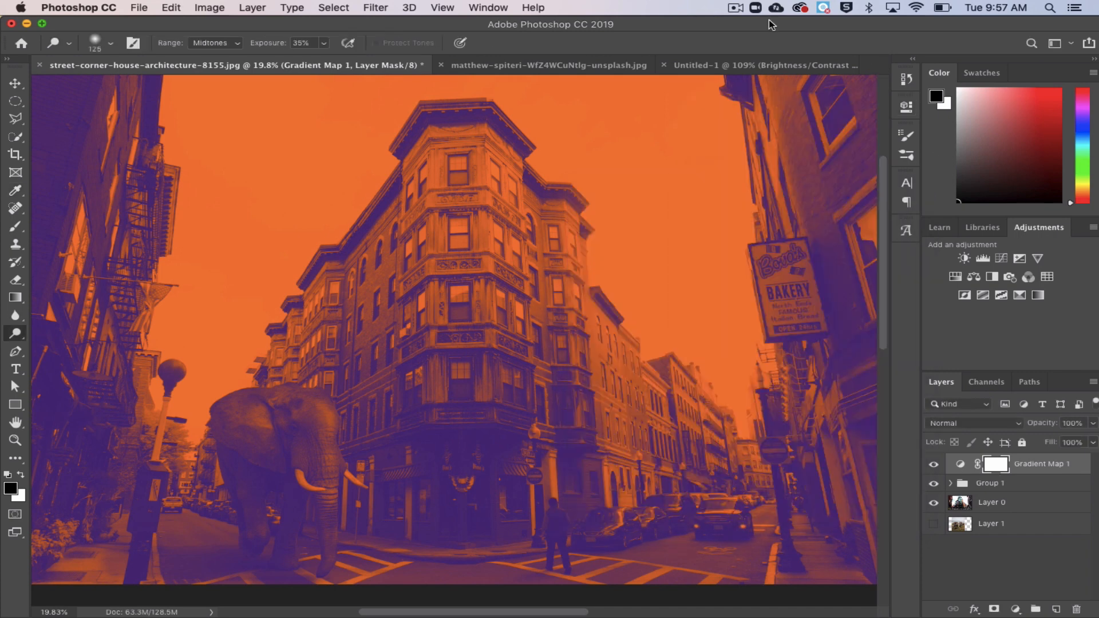
# Reduce the Gradient Map layer's opacity to 13%, keeping only a subtle violet-orange tint over the whole scene.
pyautogui.click(1092, 423)
pyautogui.moveTo(1089, 438); pyautogui.dragTo(1027, 441)
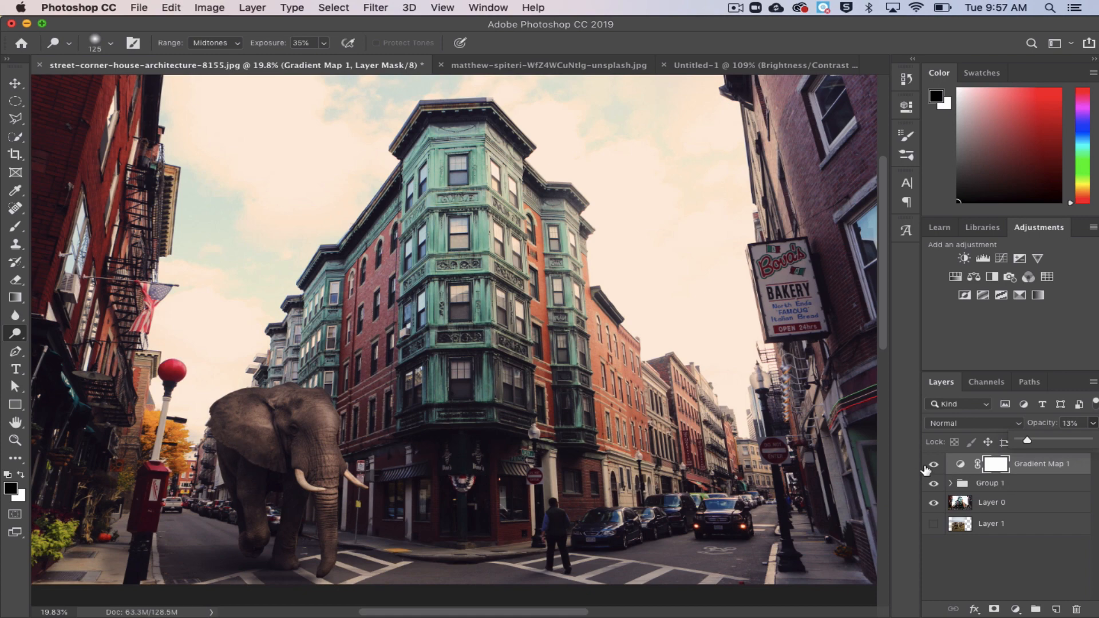
pyautogui.scroll(-3, 294, 470)
pyautogui.scroll(4, 294, 469)
pyautogui.scroll(-3, 293, 470)
pyautogui.scroll(2, 294, 470)
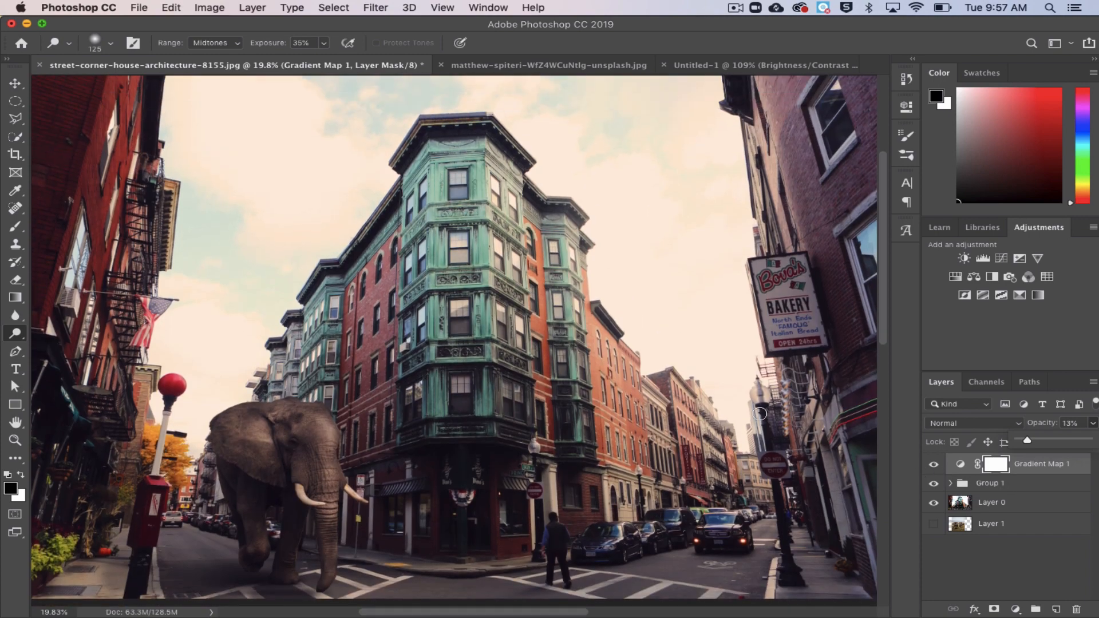
# Toggle the Gradient Map layer's visibility to compare the scene with and without the tint, and lower its opacity to 11%.
pyautogui.click(933, 467)
pyautogui.click(933, 466)
pyautogui.click(933, 467)
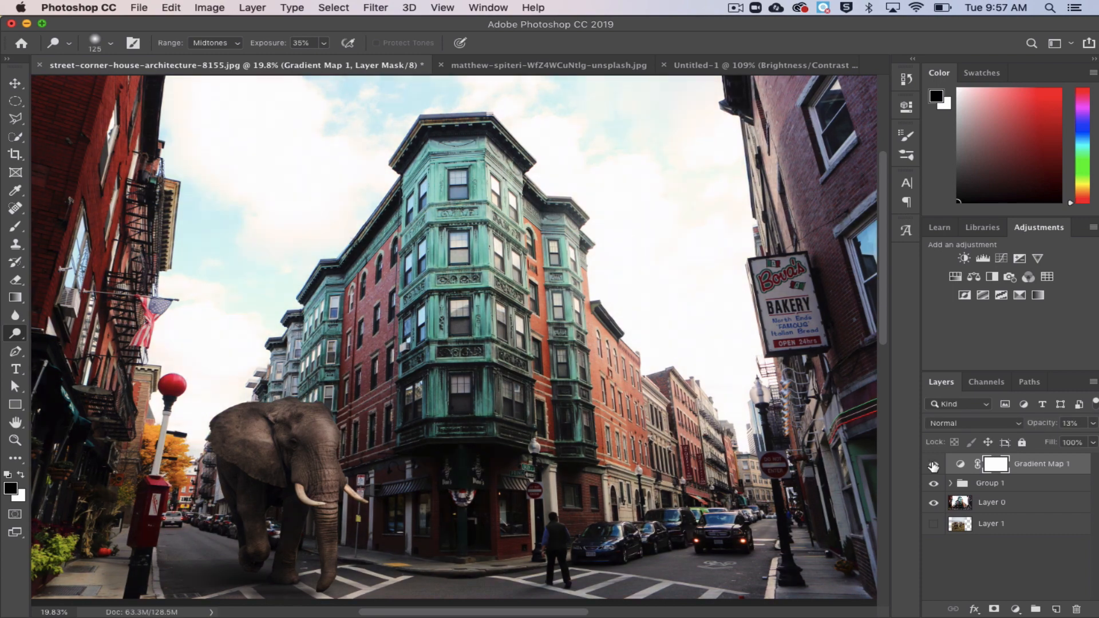
pyautogui.click(933, 466)
pyautogui.click(1092, 426)
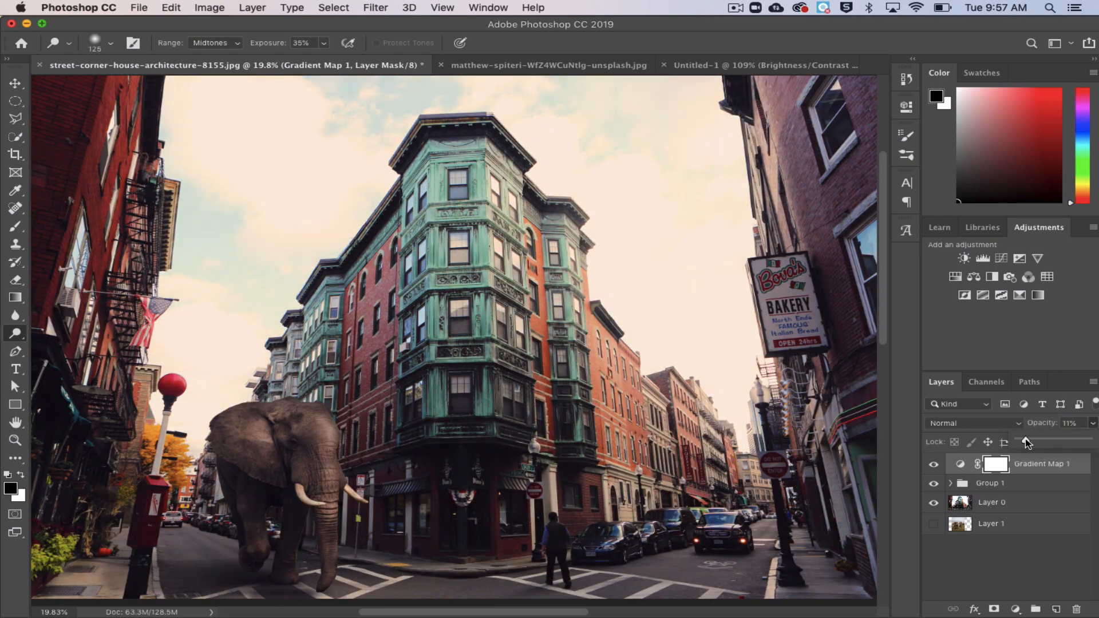